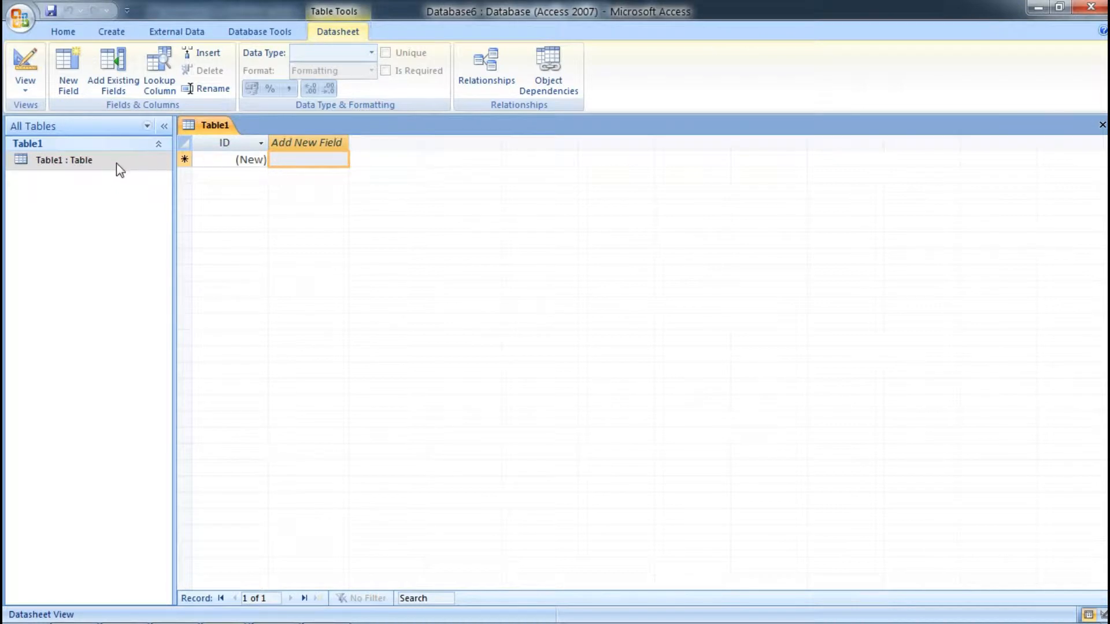
# Step: Switch the new Table1 to Design View and save it under the name detail_keluar
pyautogui.rightClick(205, 132)
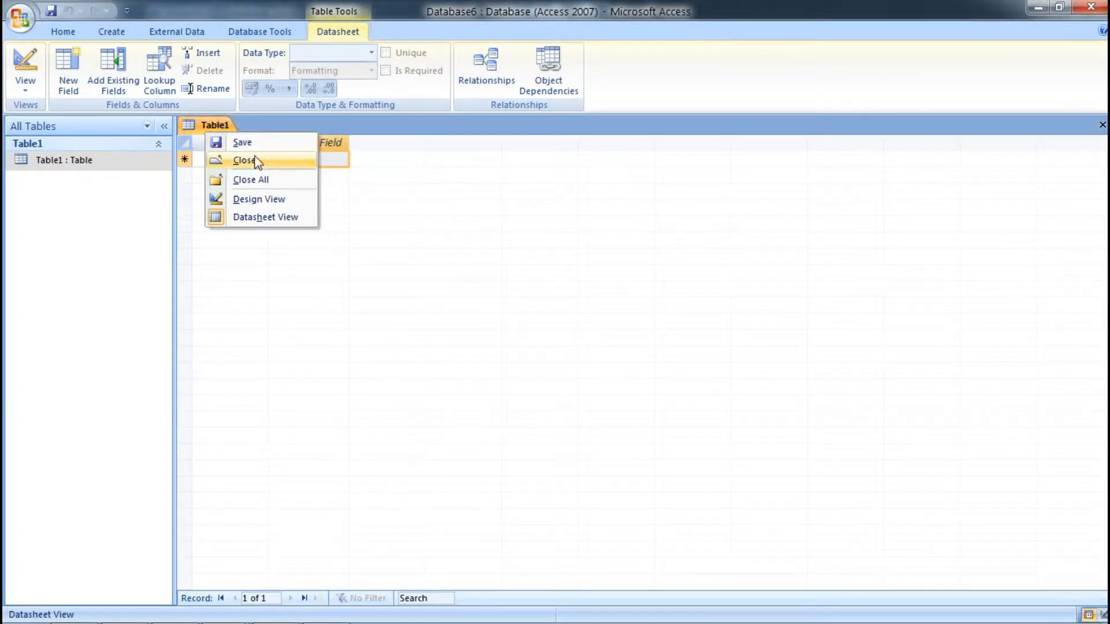
pyautogui.click(266, 200)
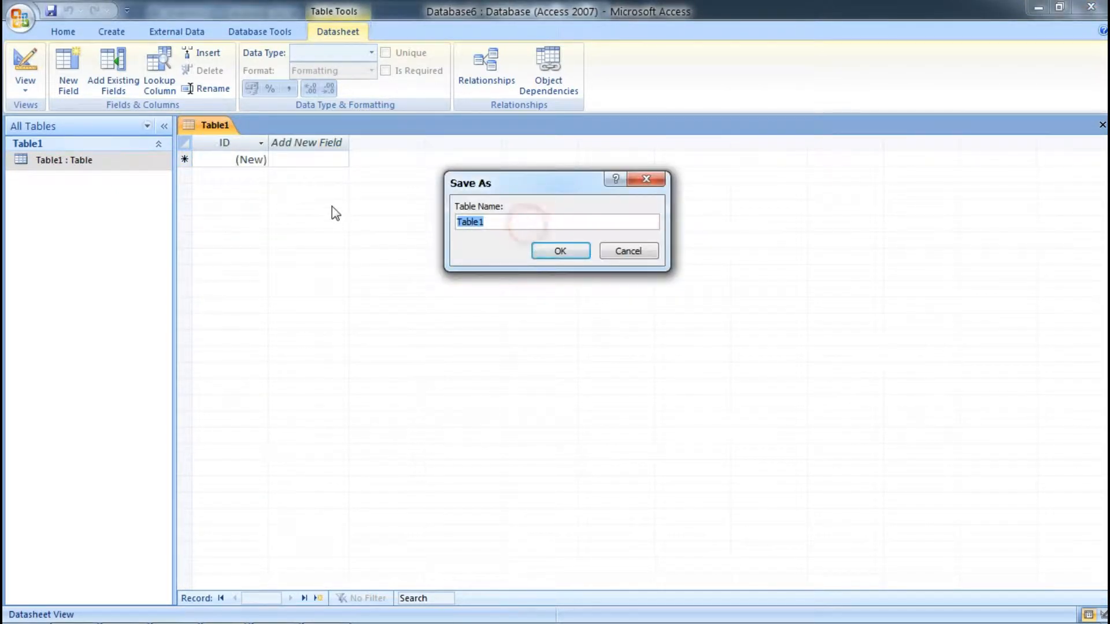
pyautogui.write('detail_k')
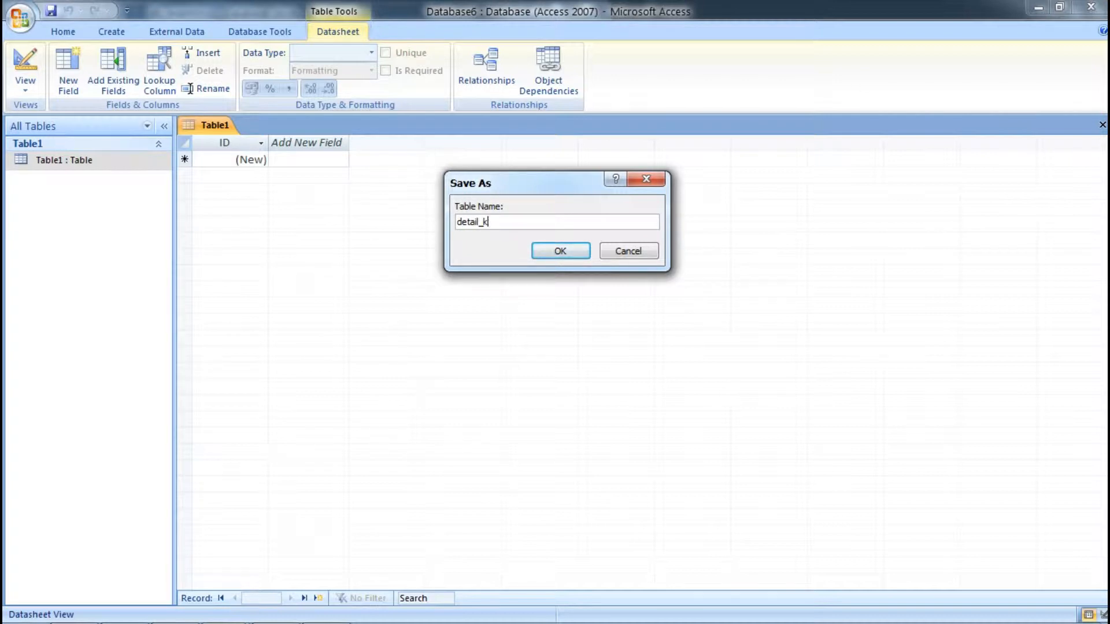
pyautogui.write('eluar')
pyautogui.press('Return')
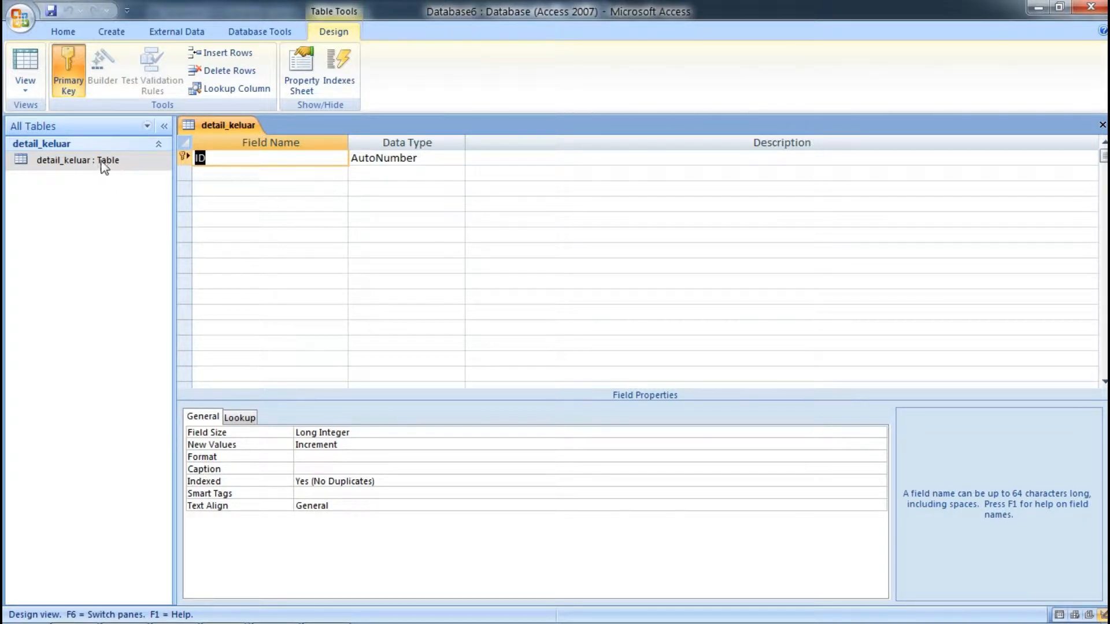
# Step: Place the new database beside db_inventory1 and redefine detail_keluar's ID key field as no_detail with data type Text
pyautogui.doubleClick(501, 13)
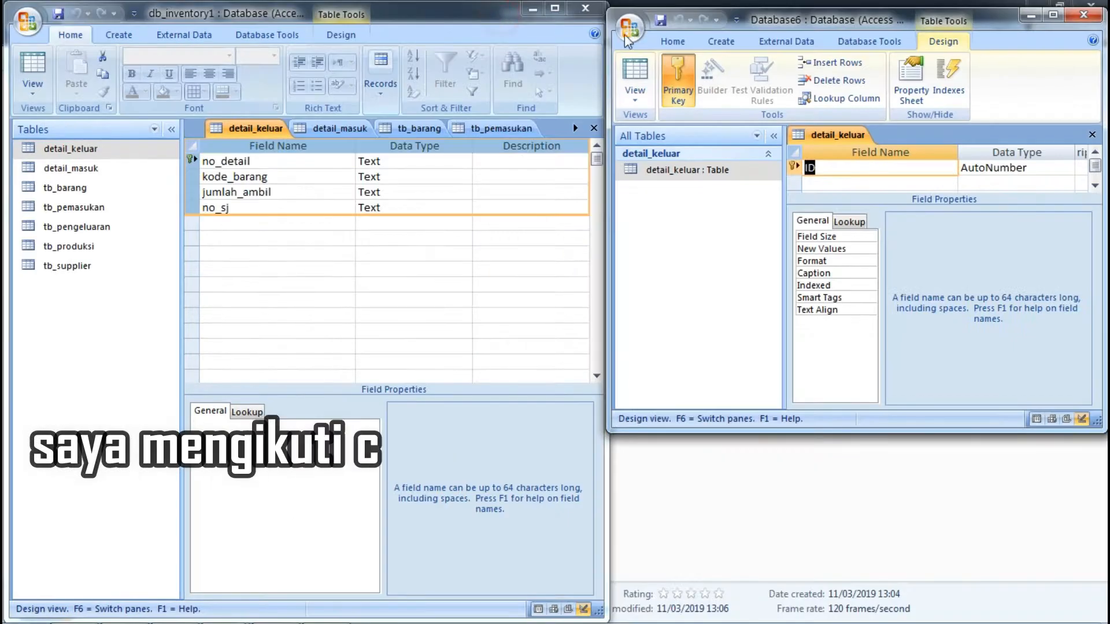
pyautogui.doubleClick(680, 9)
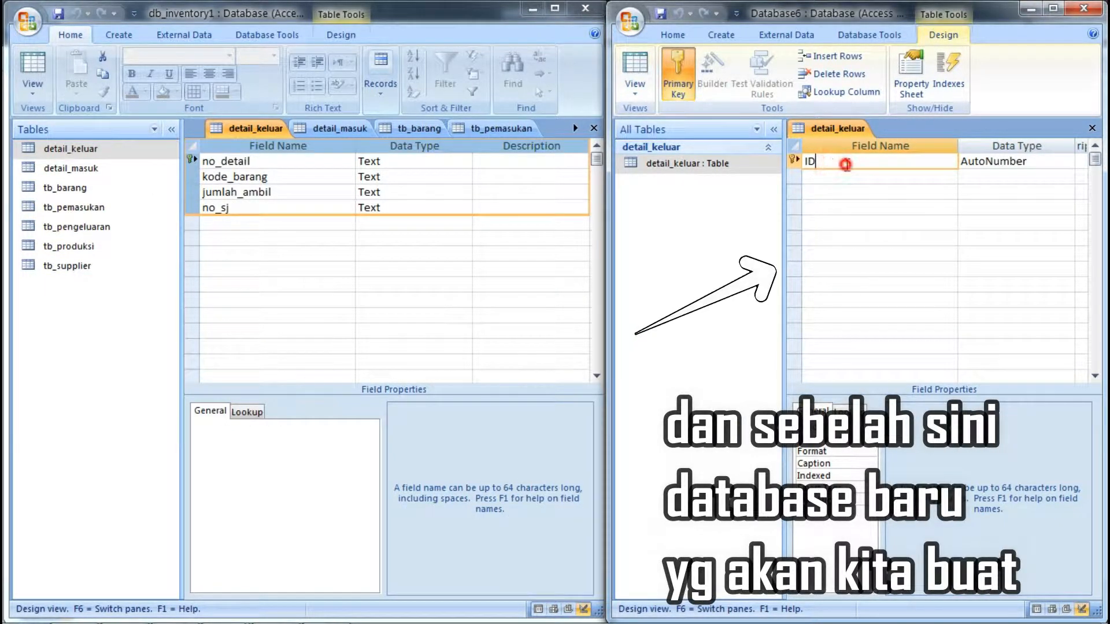
pyautogui.write('no_detail')
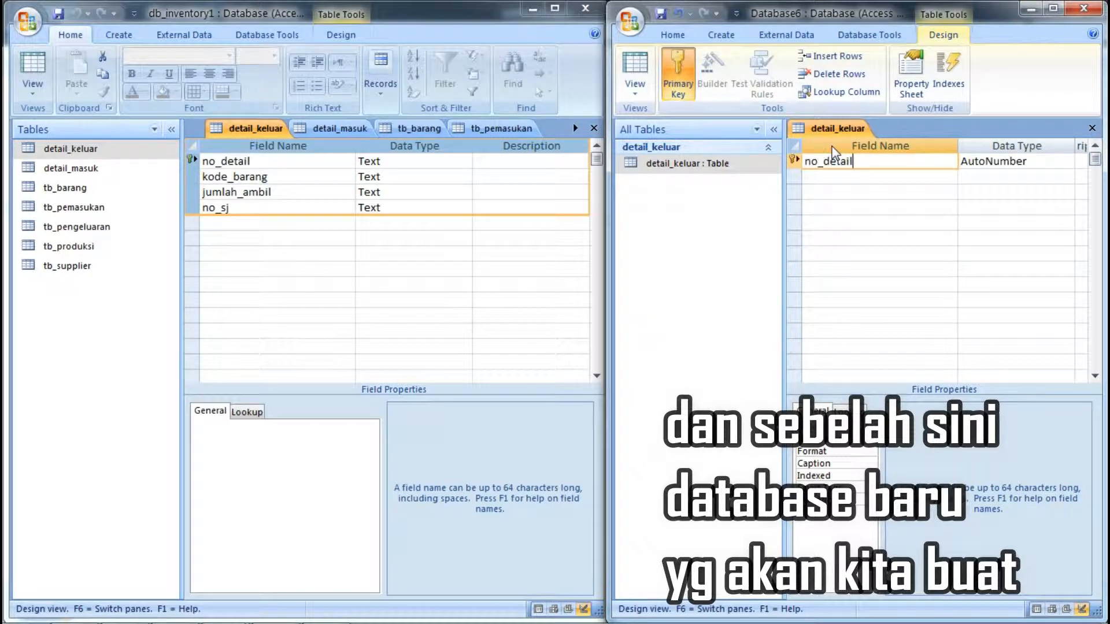
pyautogui.click(1066, 162)
pyautogui.click(1029, 184)
# Step: Add a kode_barang field with data type Text below no_detail in the detail_keluar table
pyautogui.click(883, 179)
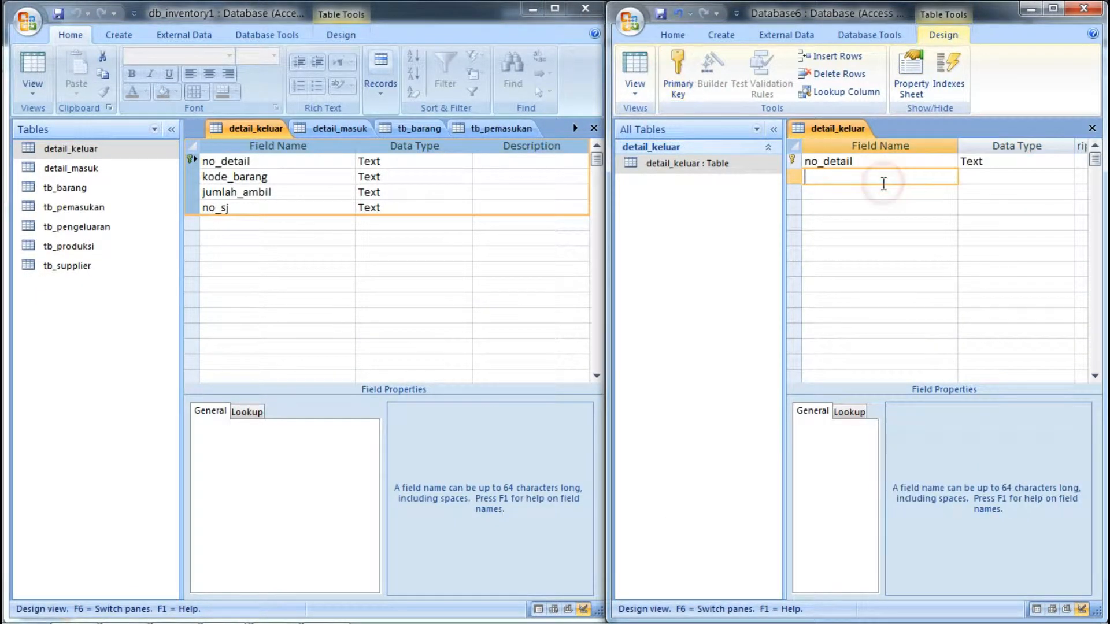
pyautogui.write('kode')
pyautogui.press('BackSpace')
pyautogui.press('BackSpace')
pyautogui.press('BackSpace')
pyautogui.press('BackSpace')
pyautogui.write('b')
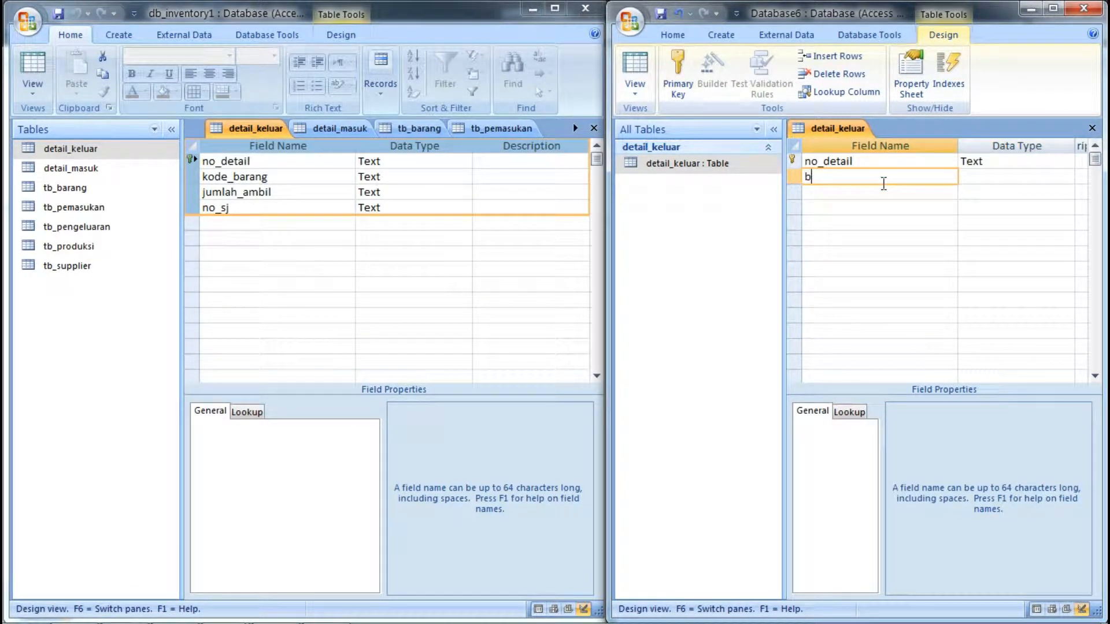
pyautogui.press('BackSpace')
pyautogui.write('kode_k')
pyautogui.write('aan')
pyautogui.write('g')
pyautogui.press('Tab')
pyautogui.press('Tab')
pyautogui.press('Tab')
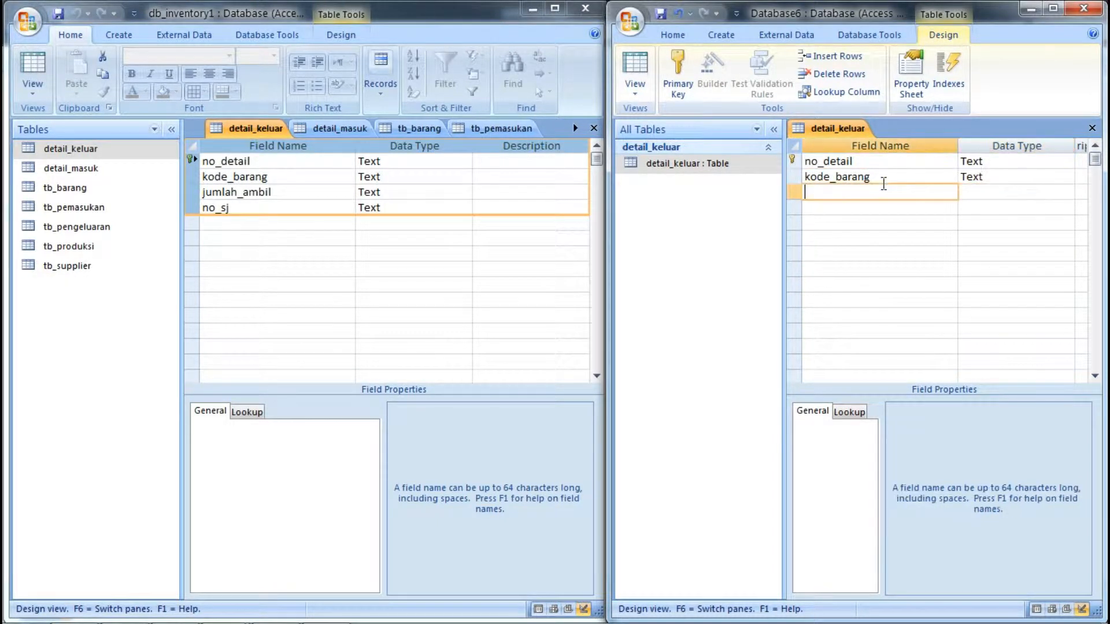
# Step: Add the fields jumlah_ambil and no_sj, both with data type Text, to the detail_keluar table
pyautogui.write('jumlah_ambil')
pyautogui.press('Tab')
pyautogui.press('Tab')
pyautogui.press('Tab')
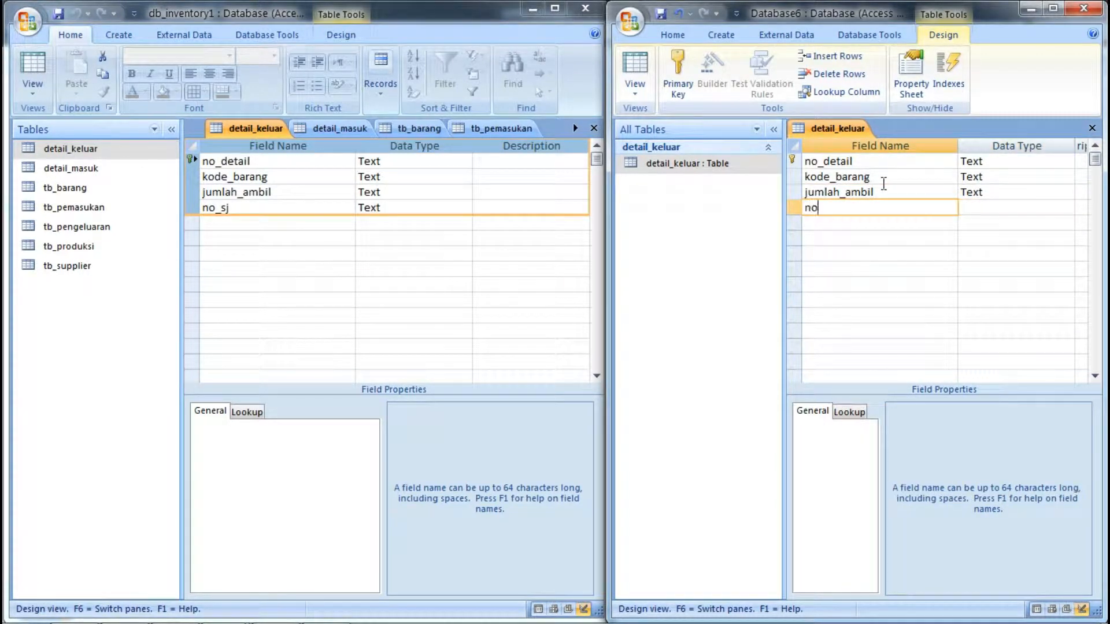
pyautogui.write('no_sj')
pyautogui.press('Tab')
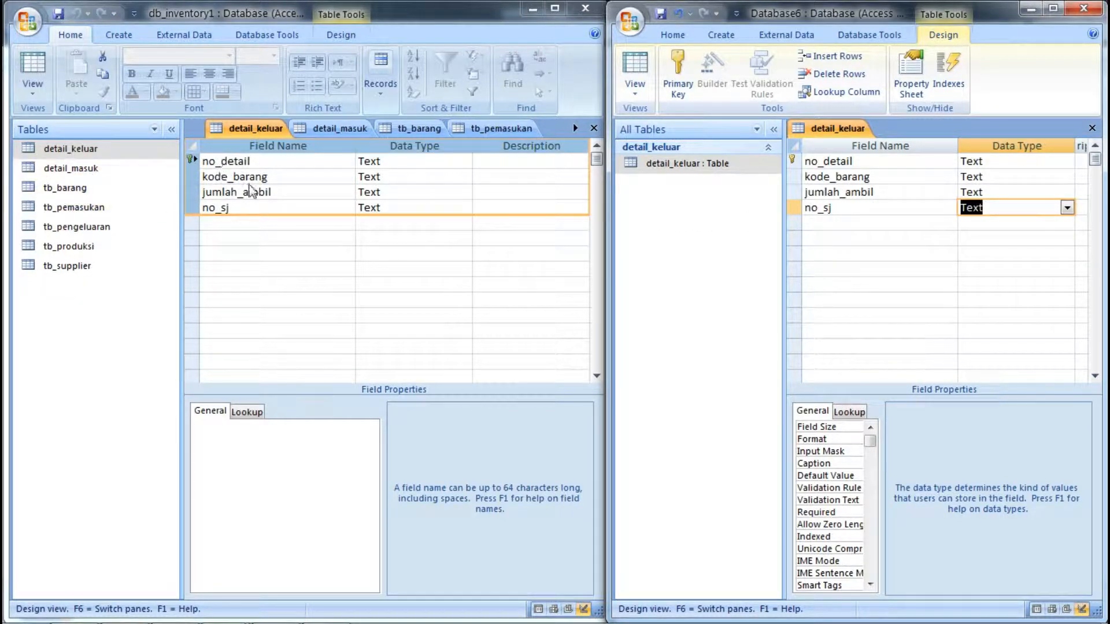
# Step: Maximize the new database window, save the detail_keluar table design, and create a new blank table
pyautogui.click(1053, 8)
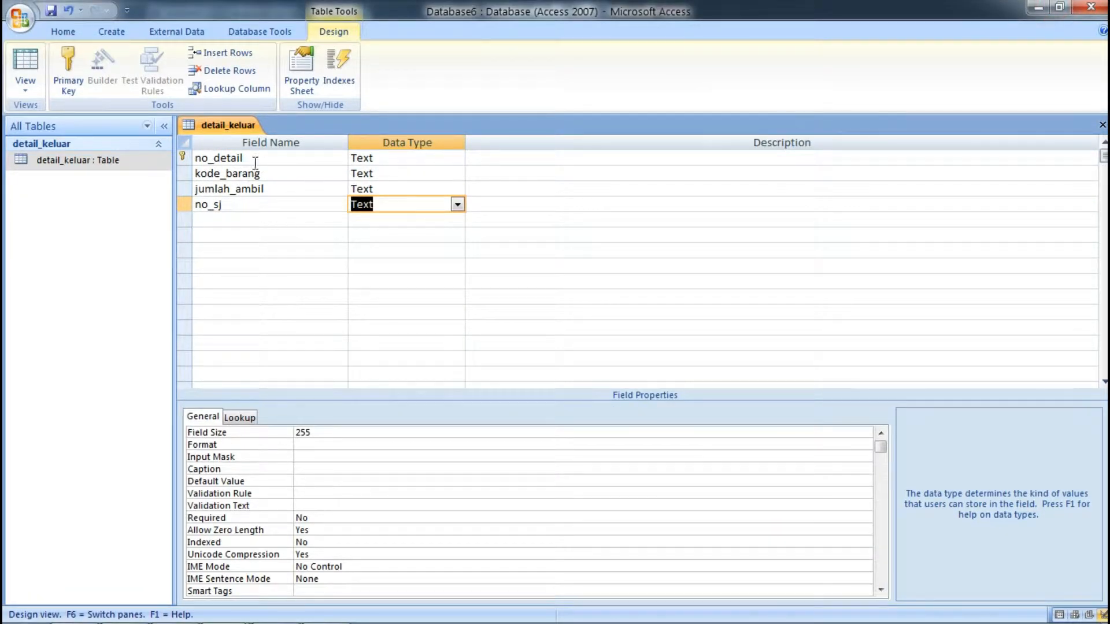
pyautogui.click(382, 158)
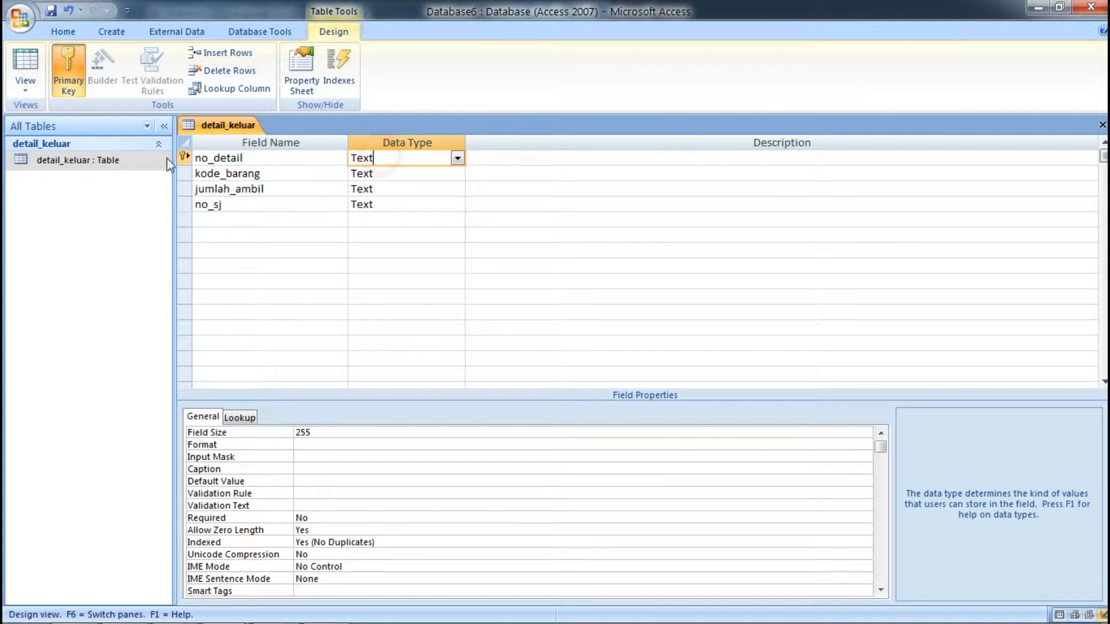
pyautogui.rightClick(241, 132)
pyautogui.click(270, 139)
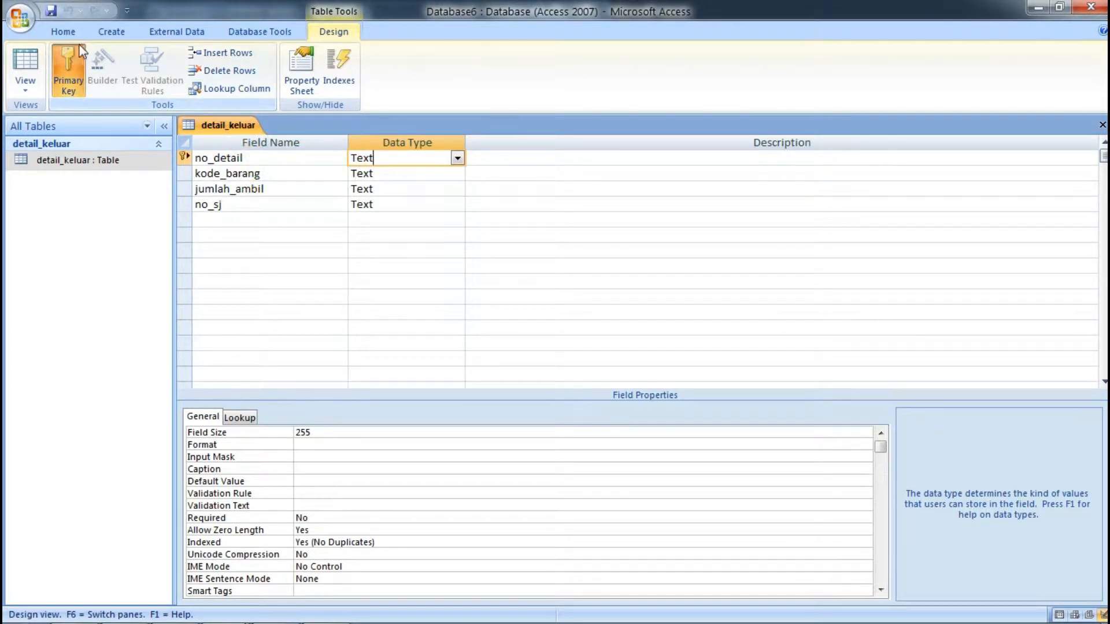
pyautogui.click(111, 32)
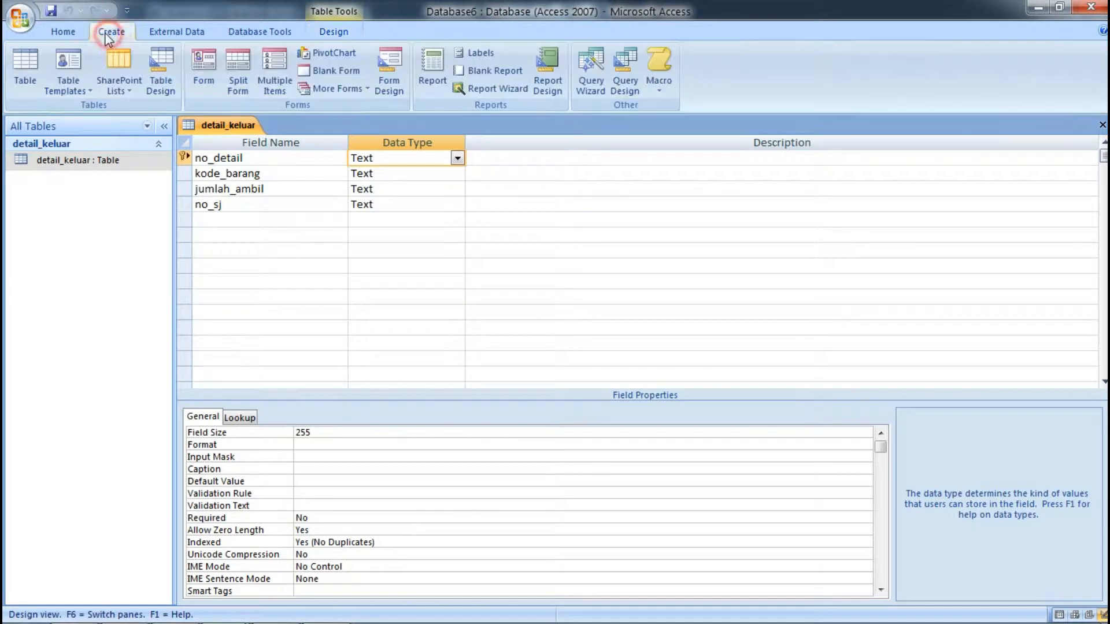
pyautogui.click(26, 72)
pyautogui.rightClick(286, 125)
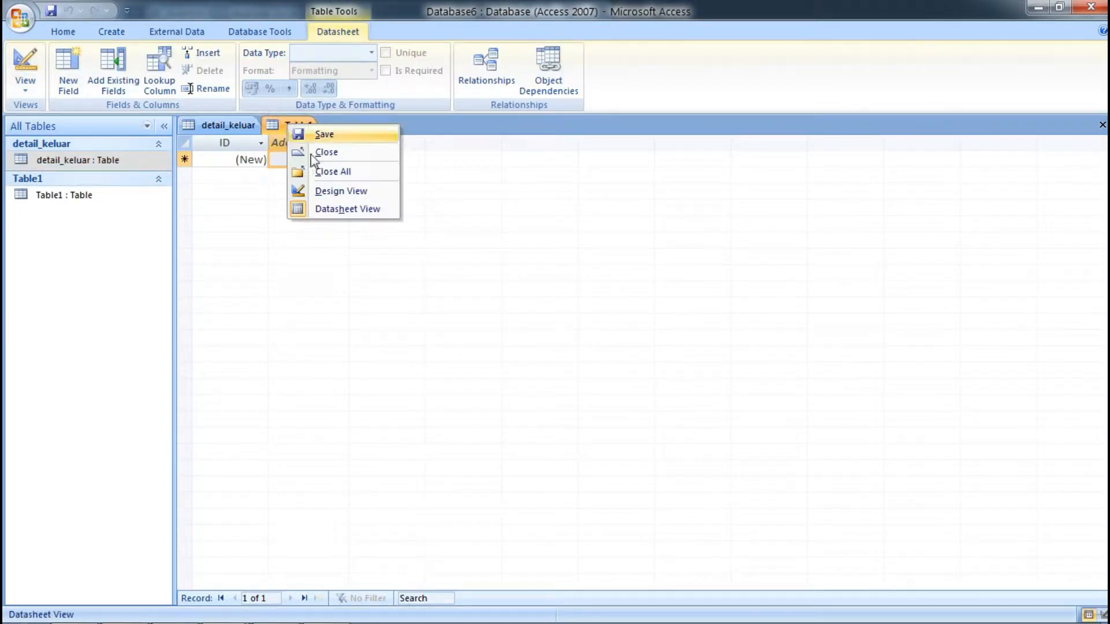
pyautogui.click(324, 191)
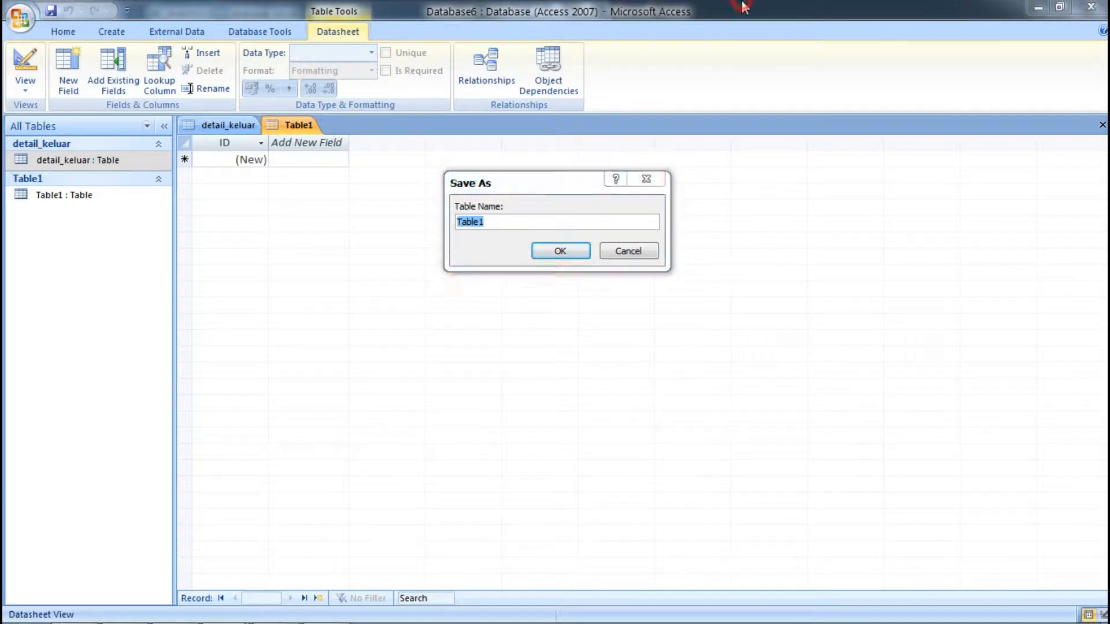
pyautogui.click(643, 179)
# Step: Show the reference detail_masuk table beside the new database and save Table1 as detail_masuk in Design View
pyautogui.doubleClick(684, 7)
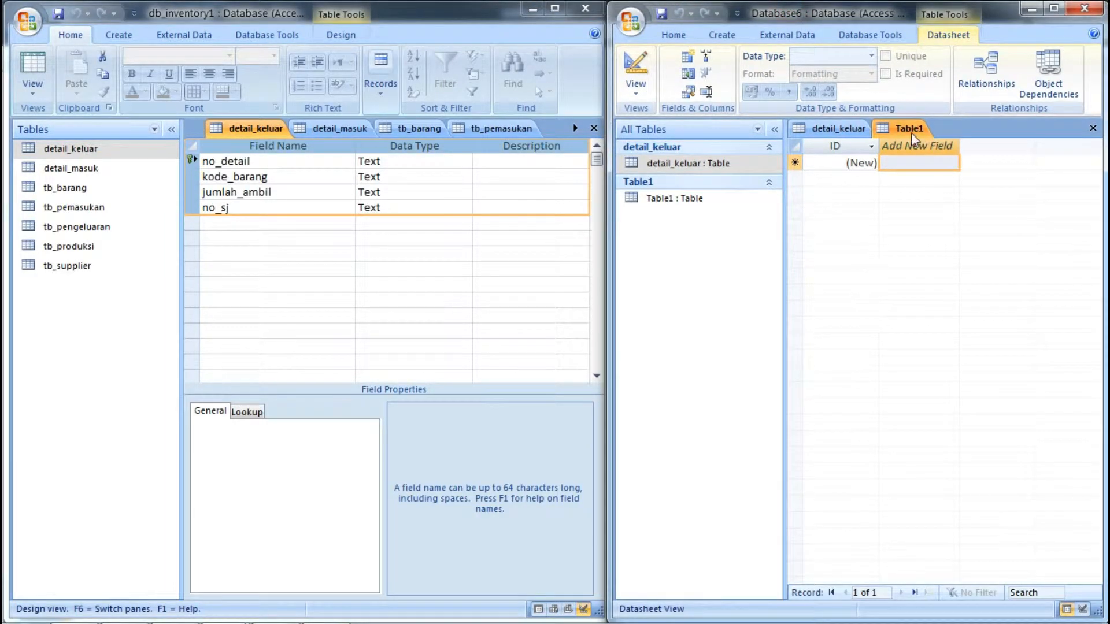
pyautogui.click(333, 134)
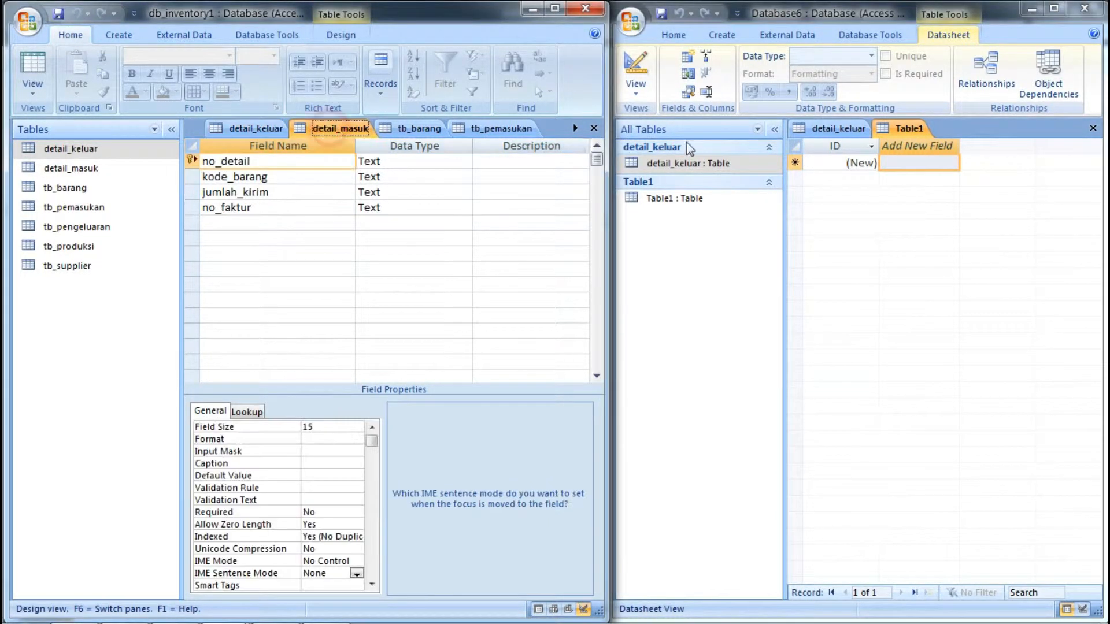
pyautogui.rightClick(907, 128)
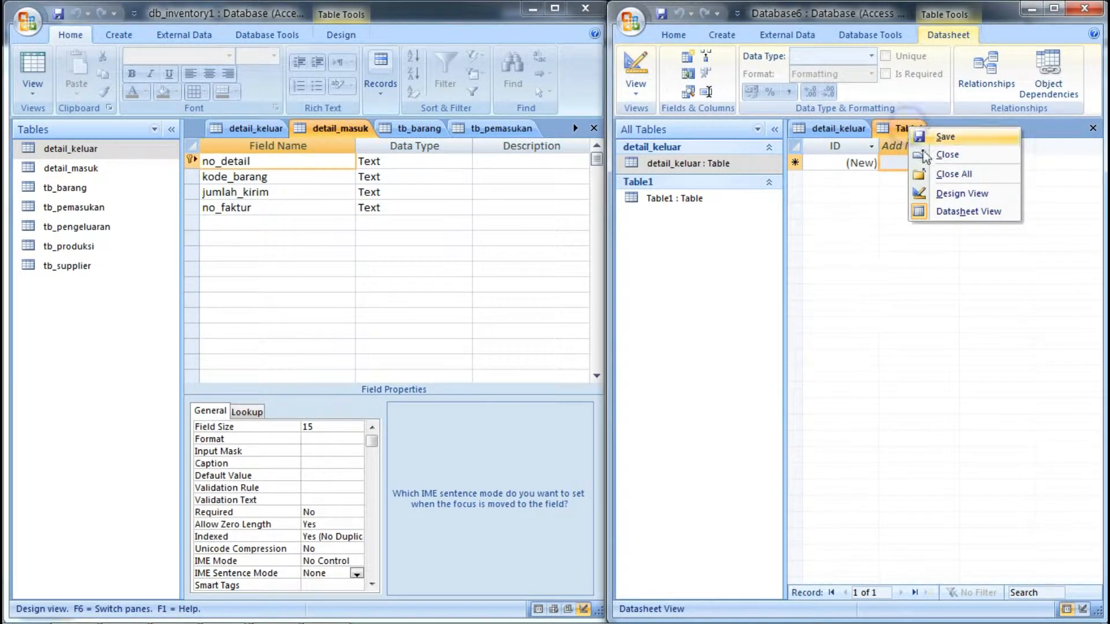
pyautogui.click(949, 195)
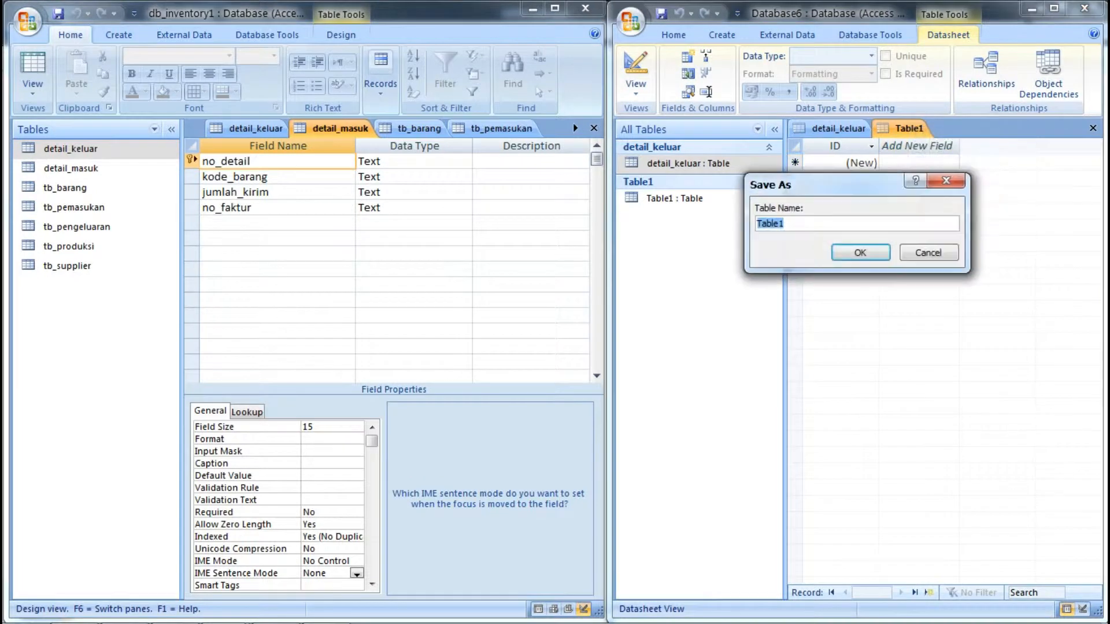
pyautogui.write('detail_masuk')
pyautogui.press('Return')
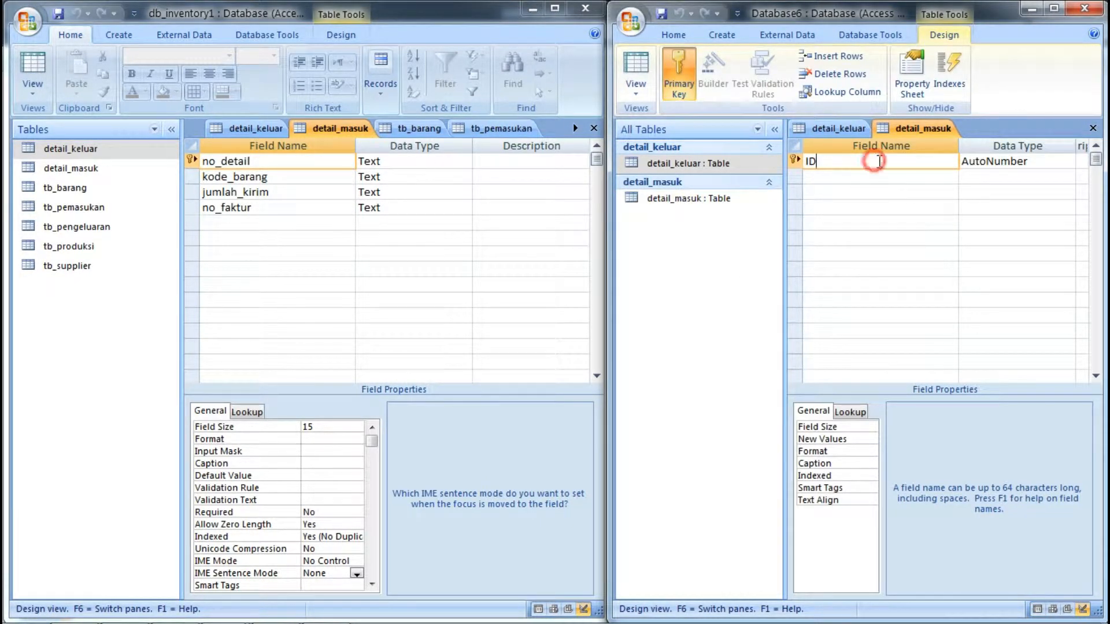
# Step: Redefine detail_masuk's ID key field as no_detail with data type Text, and add a Text field named kode_barang
pyautogui.write('no_detail')
pyautogui.press('Tab')
pyautogui.write('t')
pyautogui.press('Tab')
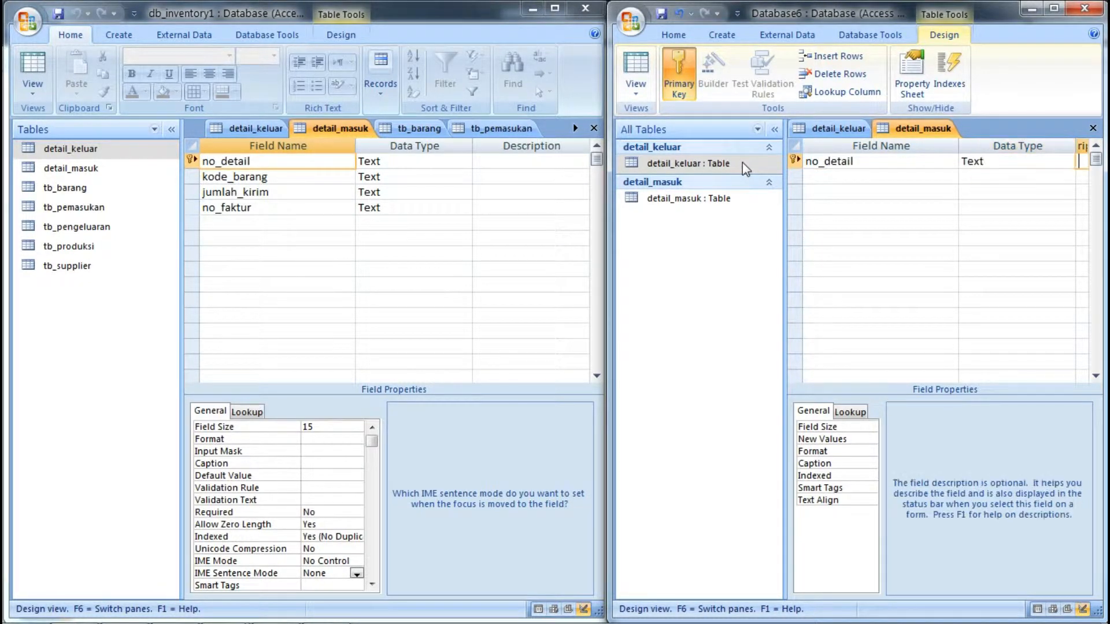
pyautogui.press('Tab')
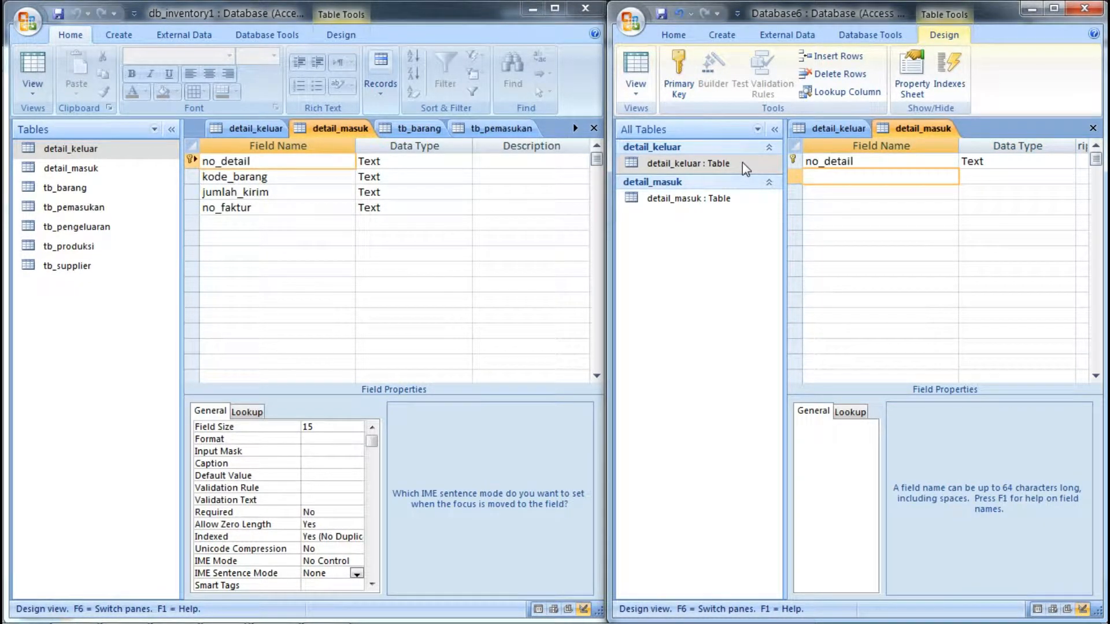
pyautogui.write('kode_barang')
pyautogui.press('Tab')
pyautogui.press('Tab')
pyautogui.press('Tab')
# Step: Add the fields jumlah_kirim and no_faktur, both with data type Text, to the detail_masuk table
pyautogui.write('n')
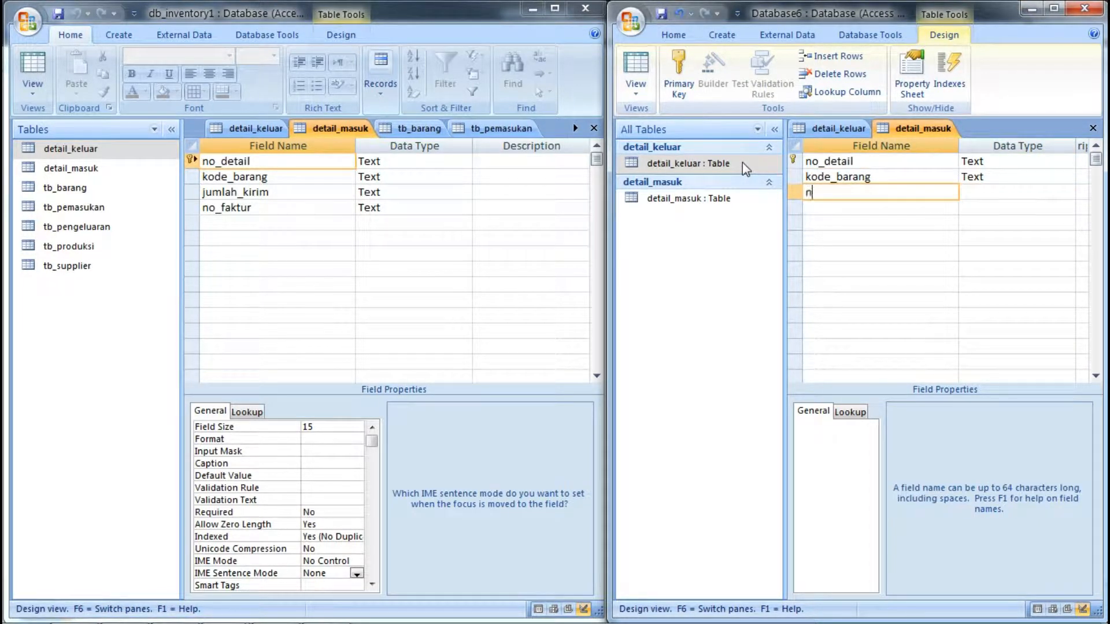
pyautogui.press('BackSpace')
pyautogui.write('jumlah_kirim')
pyautogui.press('Tab')
pyautogui.press('Tab')
pyautogui.press('Tab')
pyautogui.write('no_')
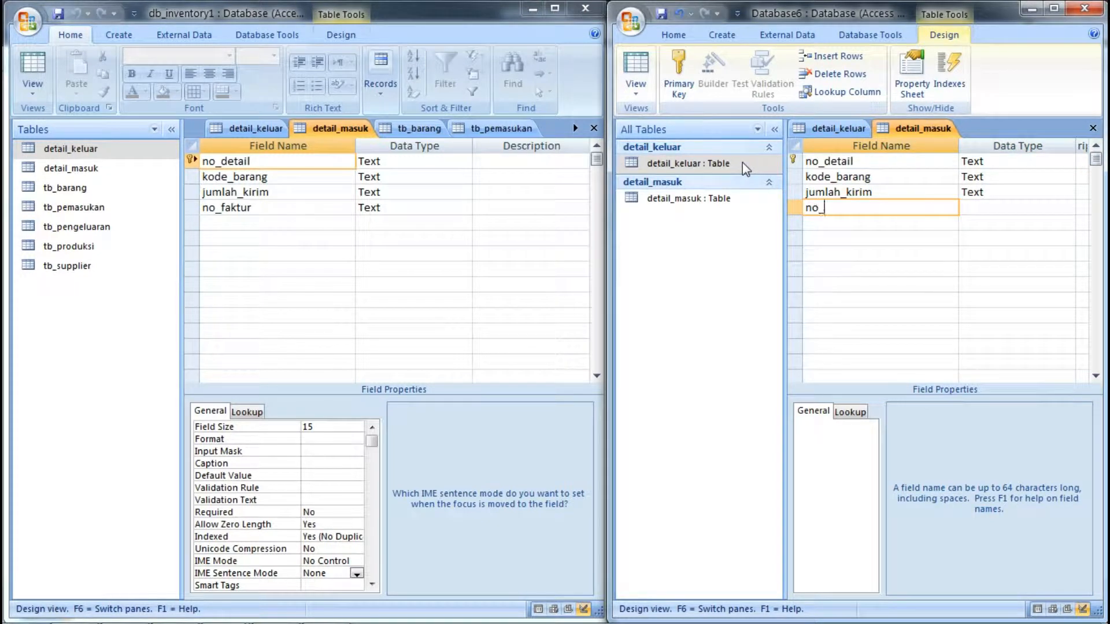
pyautogui.write('faktur')
pyautogui.press('Tab')
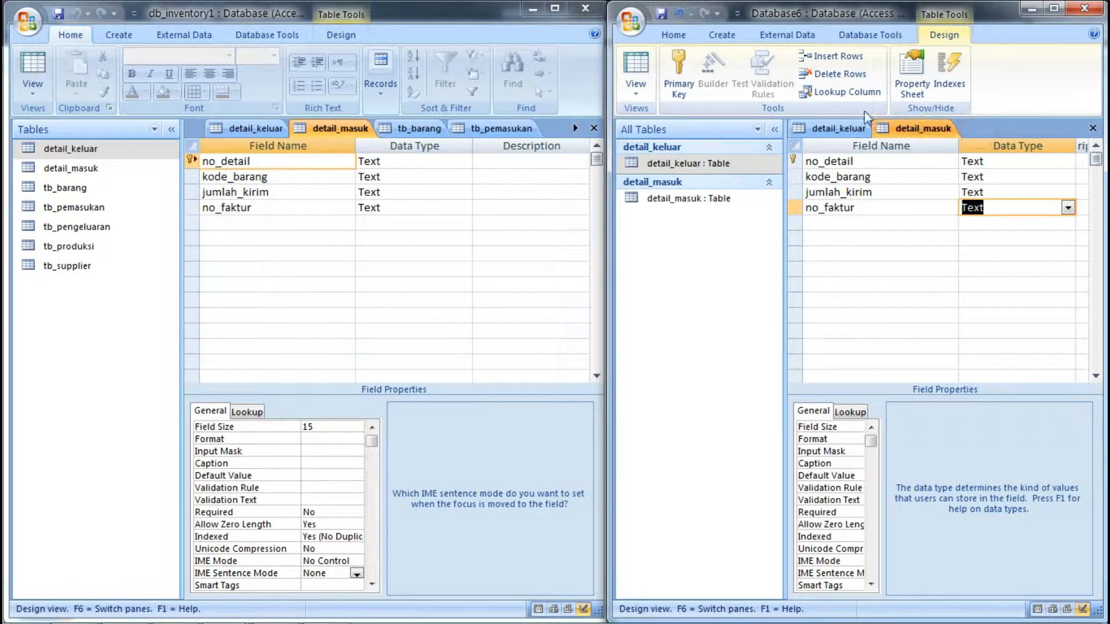
# Step: Bring up the reference tb_barang table, create a new table, and save it as tb_barang in Design View
pyautogui.click(729, 35)
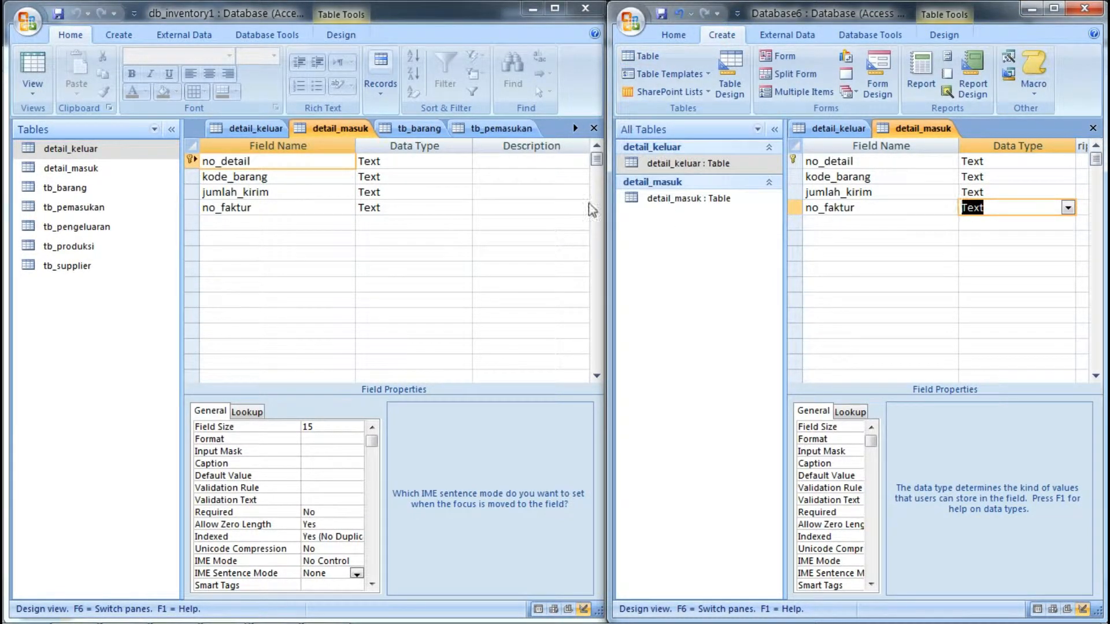
pyautogui.click(419, 129)
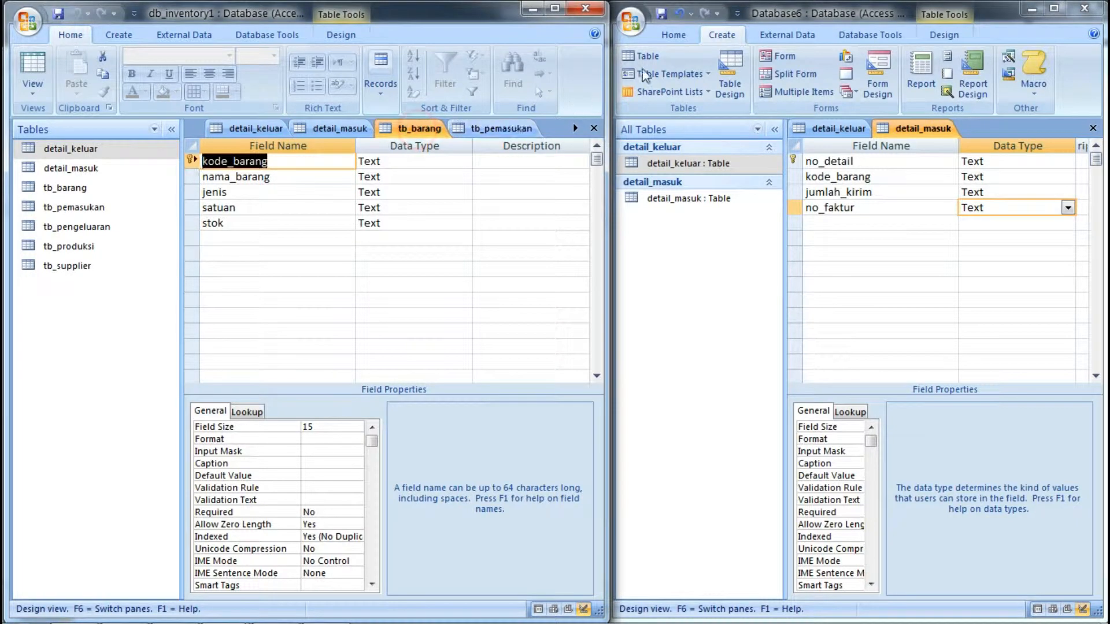
pyautogui.click(655, 58)
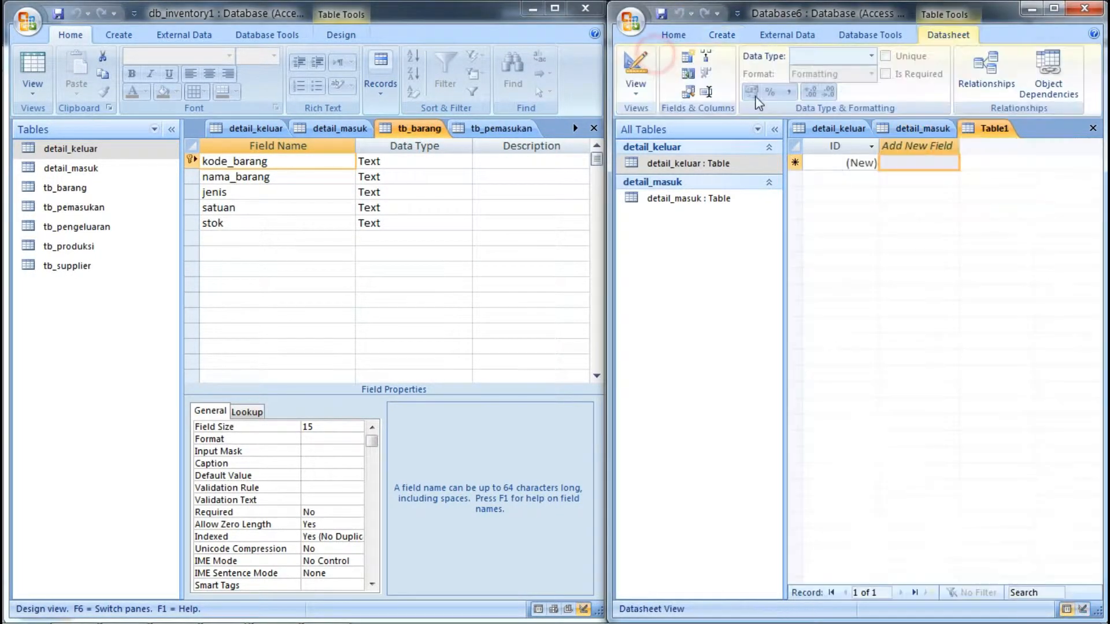
pyautogui.rightClick(984, 129)
pyautogui.click(1012, 200)
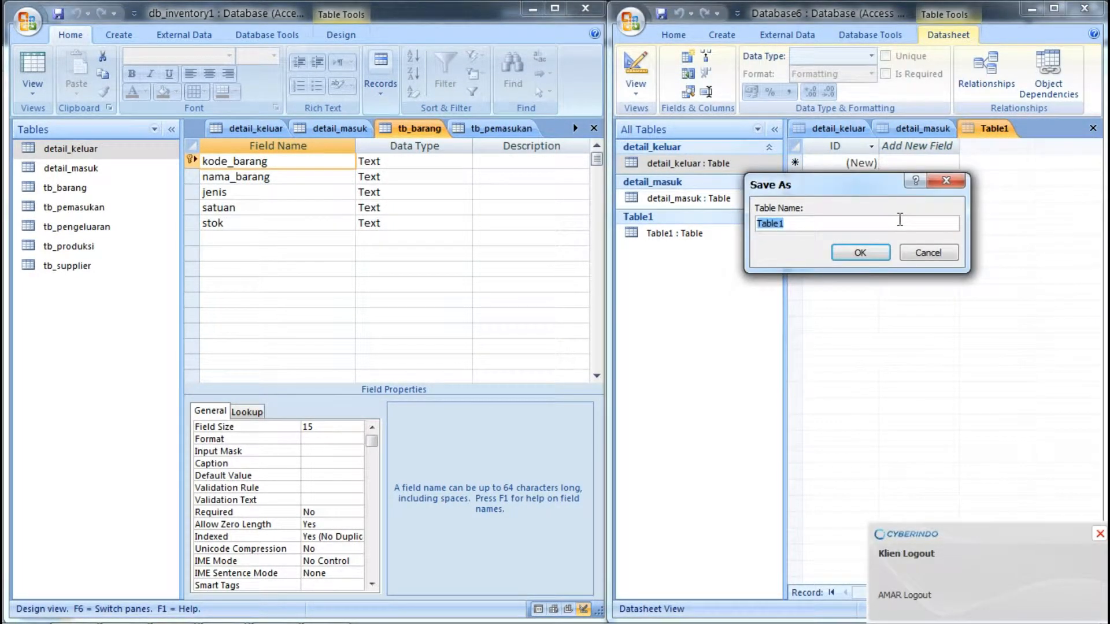
pyautogui.write('tb_barang')
pyautogui.press('Return')
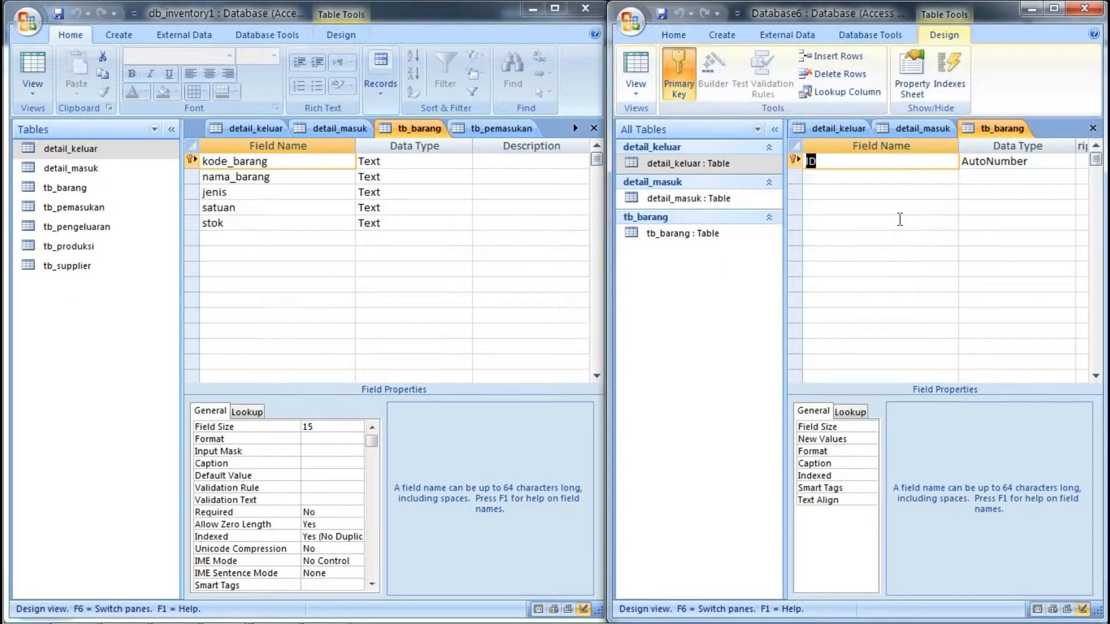
# Step: Redefine tb_barang's ID key field as kode_Barang with data type Text
pyautogui.write('kode_Barang')
pyautogui.press('Tab')
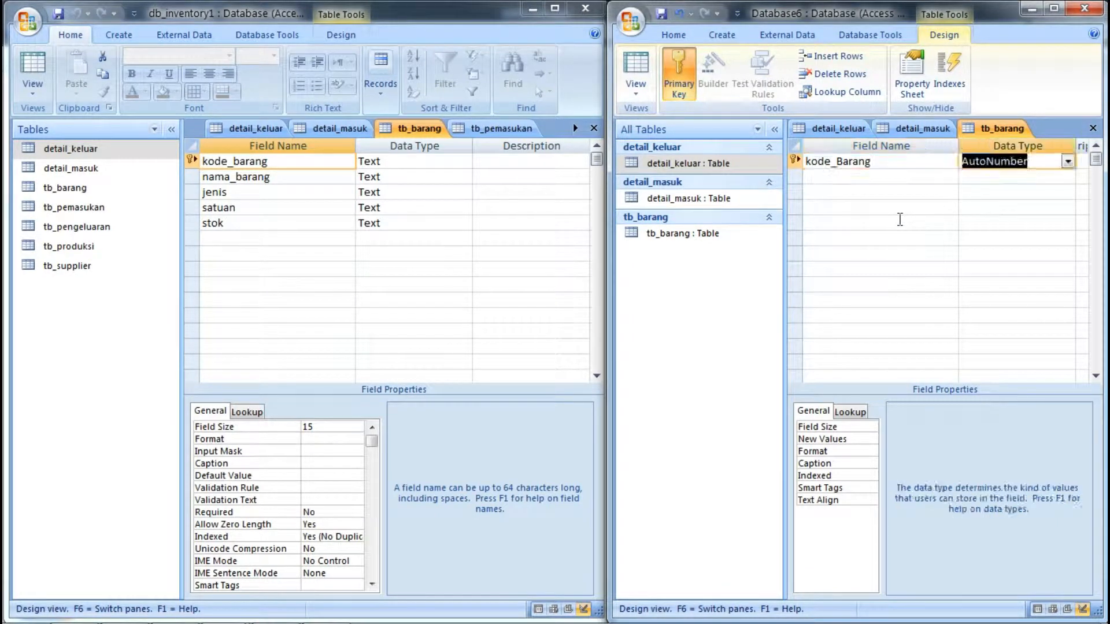
pyautogui.write('Text')
pyautogui.press('Down')
pyautogui.press('Left')
pyautogui.press('Up')
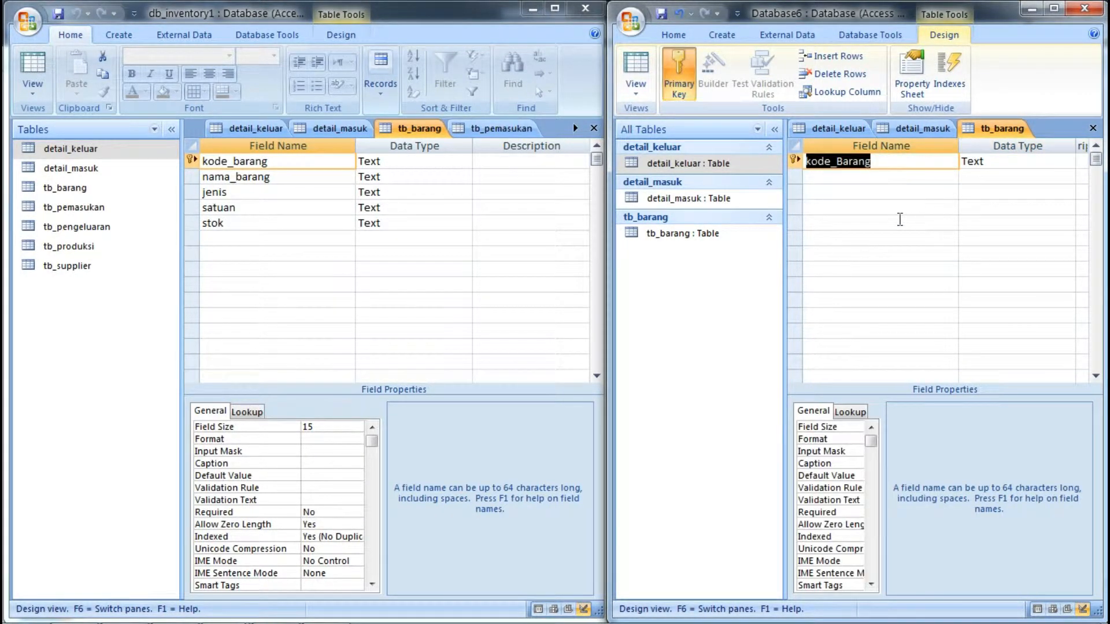
# Step: Correct the name of tb_barang's key field to the all-lowercase kode_barang
pyautogui.press('Right')
pyautogui.press('Left')
pyautogui.press('Right')
pyautogui.press('Left')
pyautogui.click(844, 161)
pyautogui.press('BackSpace')
pyautogui.write('b')
pyautogui.press('Tab')
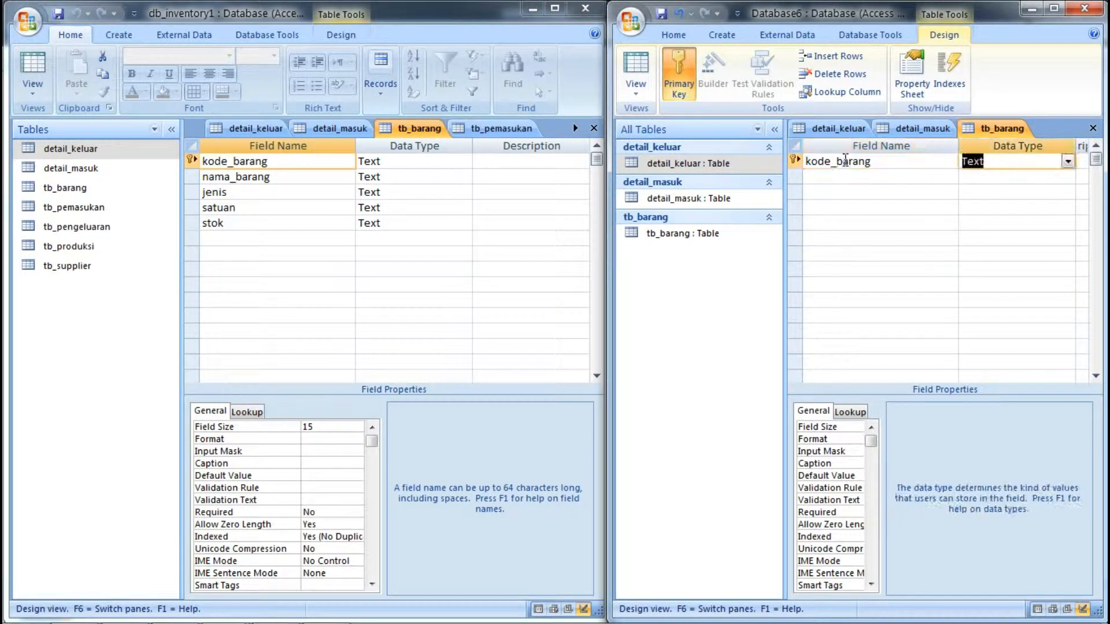
# Step: Add the fields nama_barang and jenis, both with data type Text, to the tb_barang table
pyautogui.press('Down')
pyautogui.press('Left')
pyautogui.write('nama_bara')
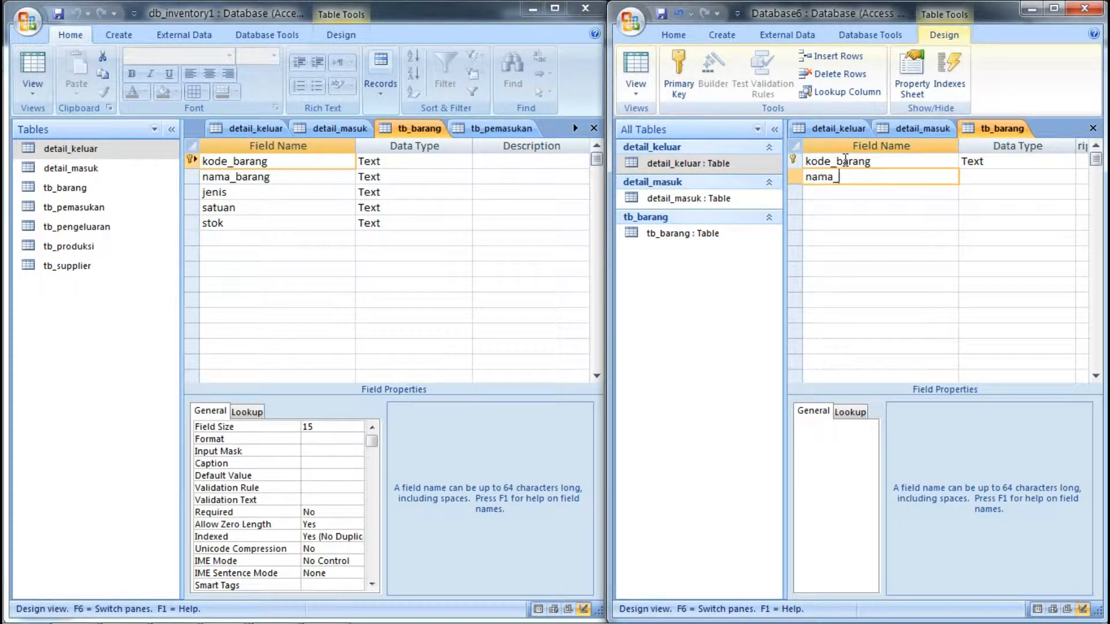
pyautogui.press('Tab')
pyautogui.press('Down')
pyautogui.press('Left')
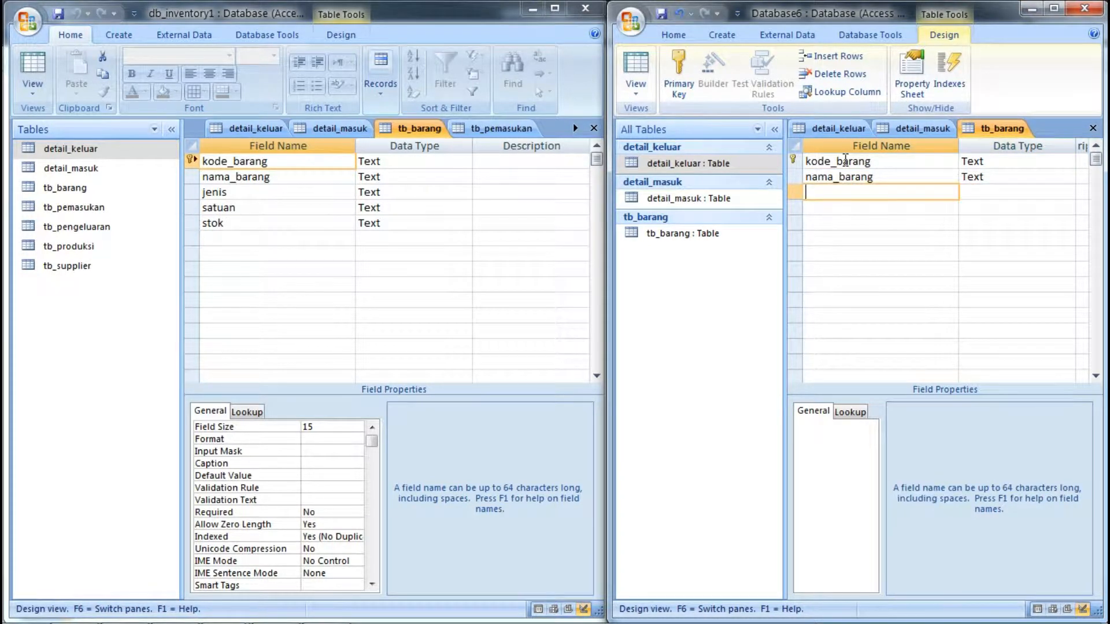
pyautogui.write('jenis')
pyautogui.press('Tab')
# Step: Add the fields satuan and stok, both with data type Text, to the tb_barang table
pyautogui.press('Down')
pyautogui.press('Left')
pyautogui.write('satuan')
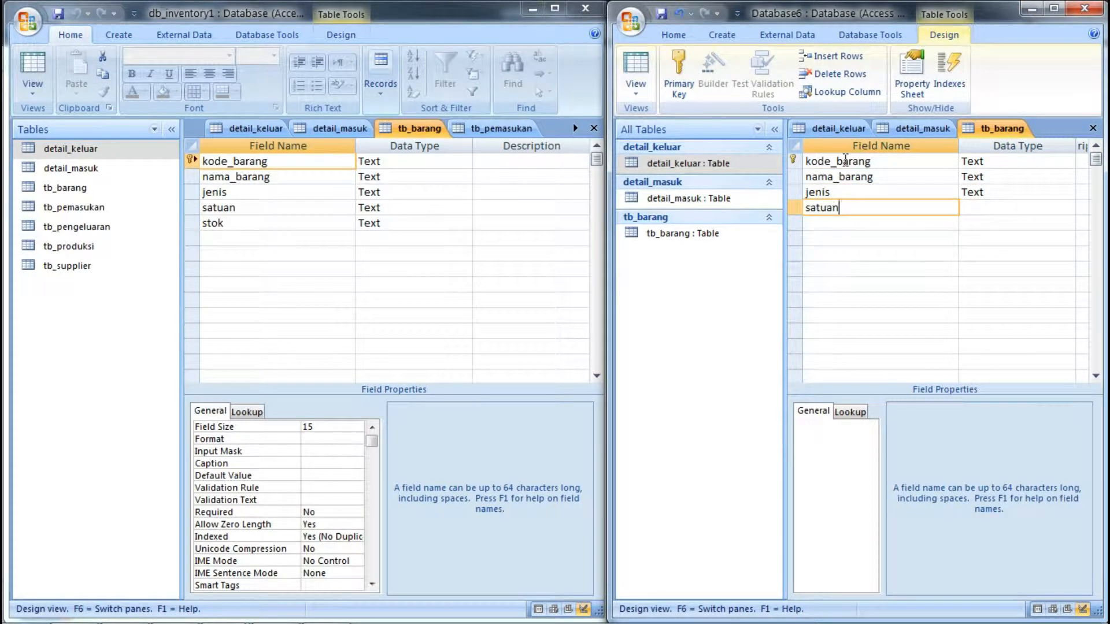
pyautogui.press('Tab')
pyautogui.press('Down')
pyautogui.press('Left')
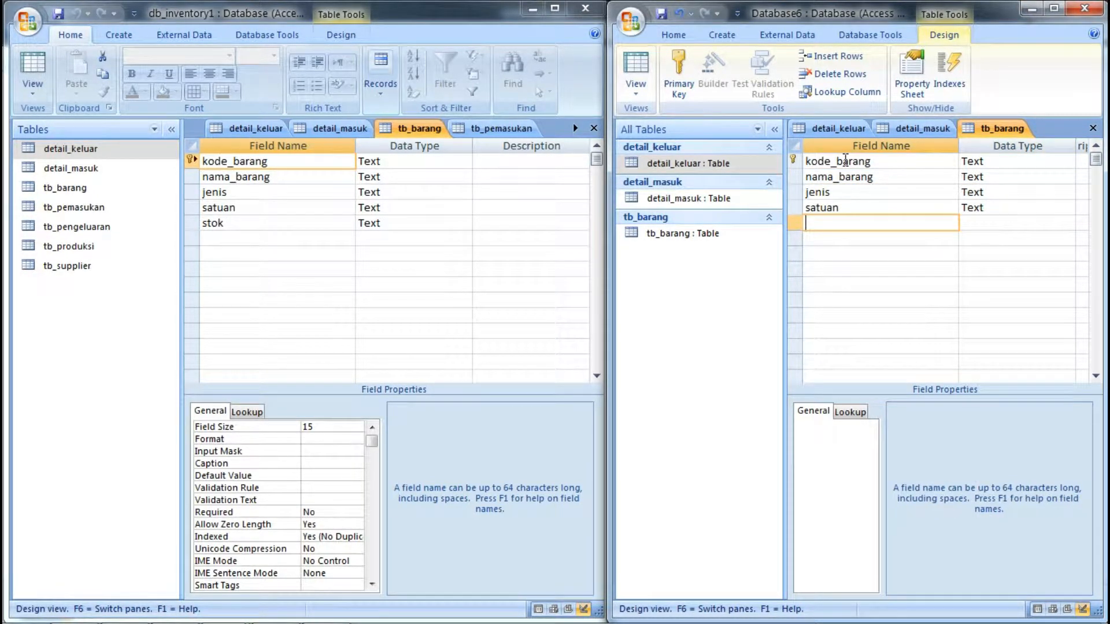
pyautogui.write('stok')
pyautogui.press('Tab')
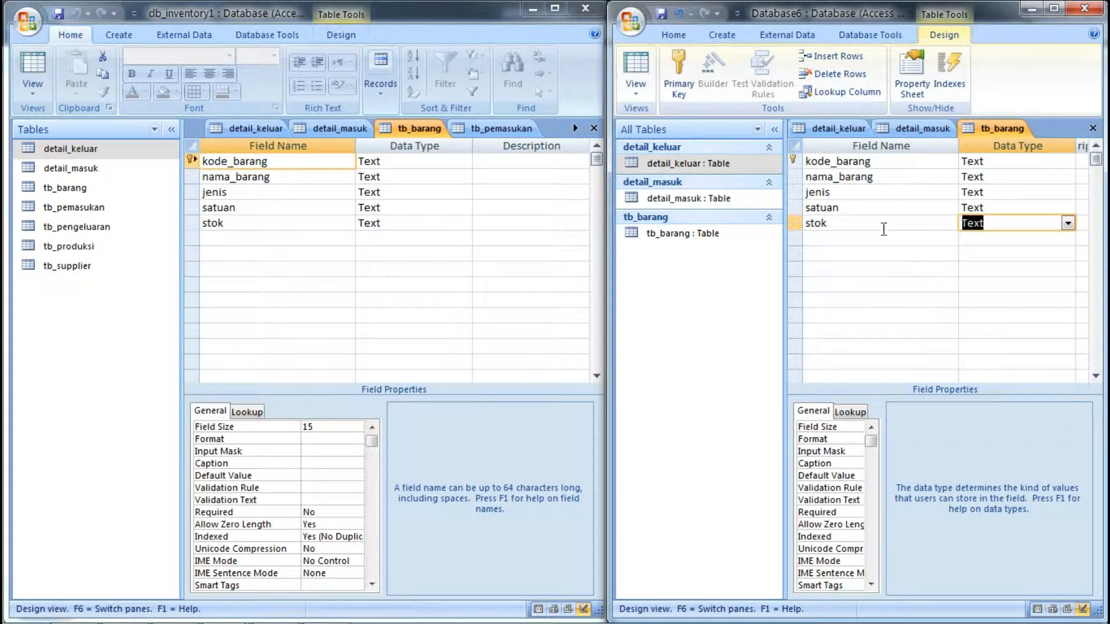
# Step: Bring up the reference tb_pemasukan table, create a new table, and save it as tb_pemasukan in Design View
pyautogui.click(471, 128)
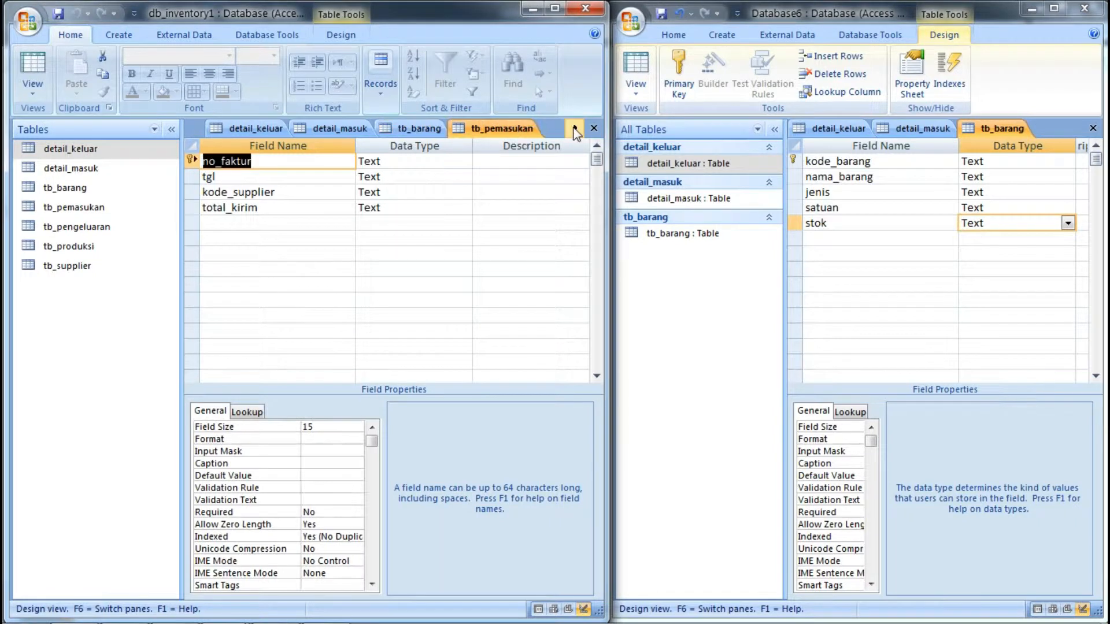
pyautogui.click(575, 129)
pyautogui.click(575, 129)
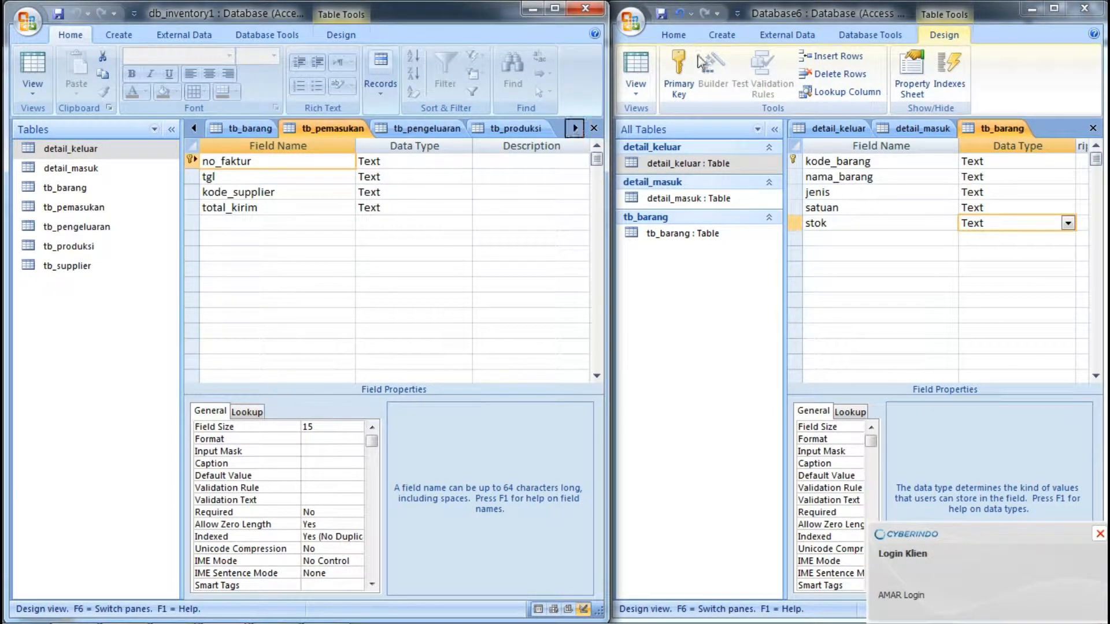
pyautogui.click(721, 35)
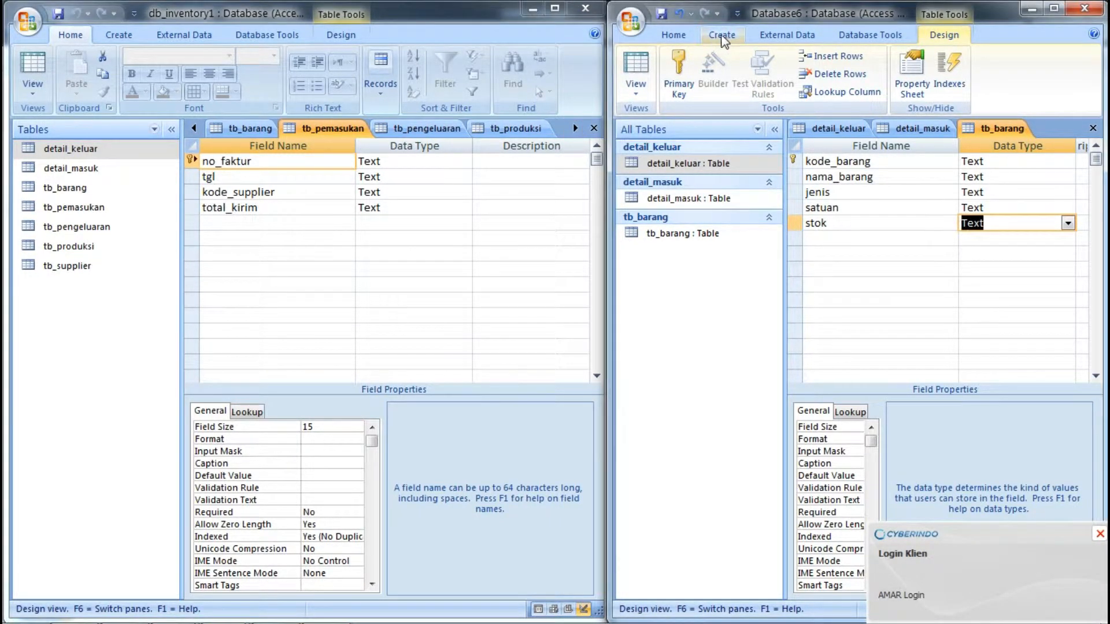
pyautogui.click(721, 35)
pyautogui.click(647, 58)
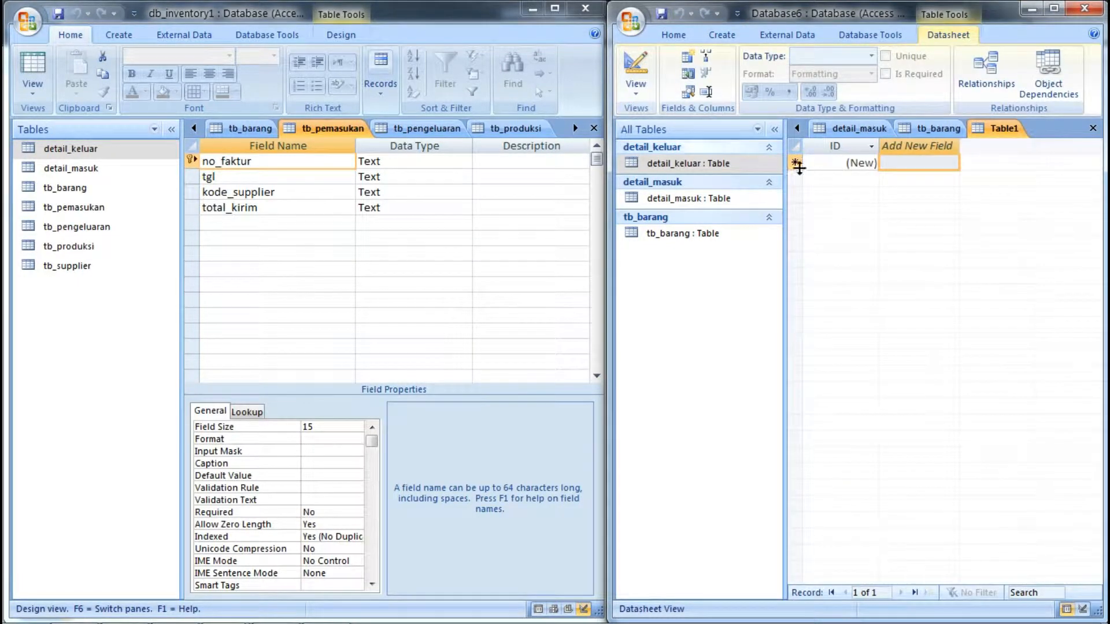
pyautogui.rightClick(993, 130)
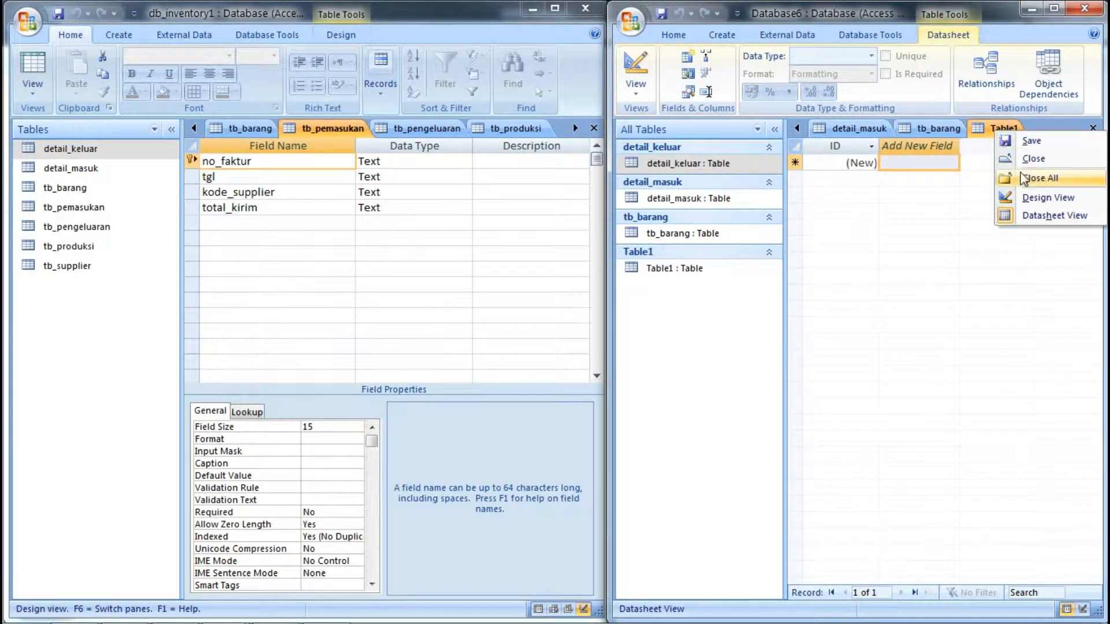
pyautogui.click(1026, 190)
pyautogui.write('tb_pemasu')
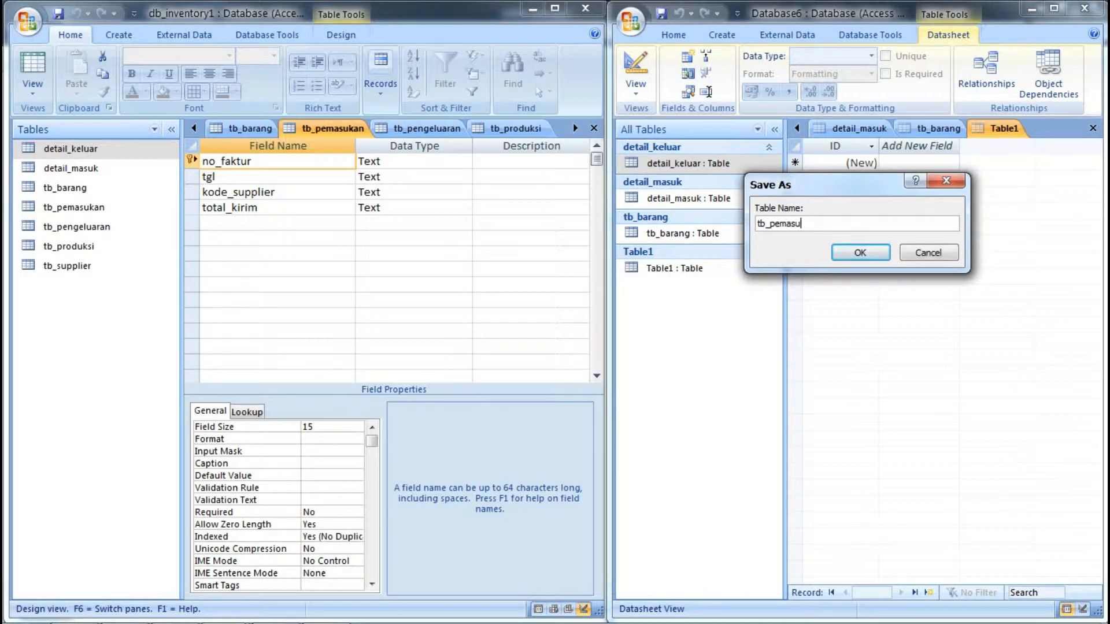
pyautogui.write('kan')
pyautogui.press('Return')
# Step: Redefine tb_pemasukan's ID key field as no_faktur with data type Text, and add a Text field named tgl
pyautogui.write('no_faktur')
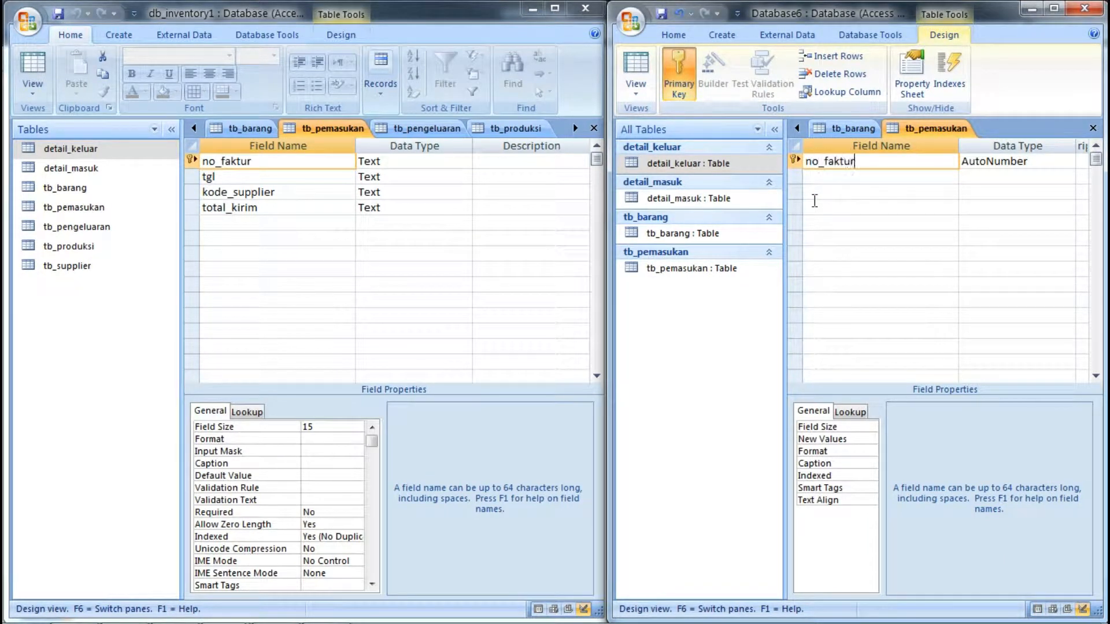
pyautogui.press('Tab')
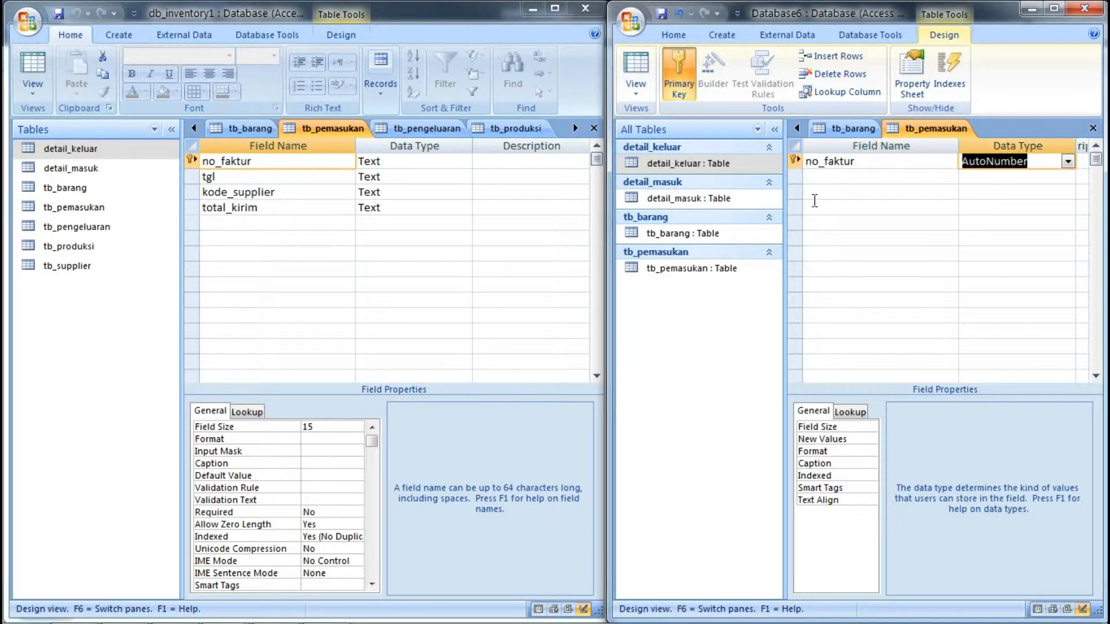
pyautogui.write('Text')
pyautogui.press('Tab')
pyautogui.press('Tab')
pyautogui.write('t')
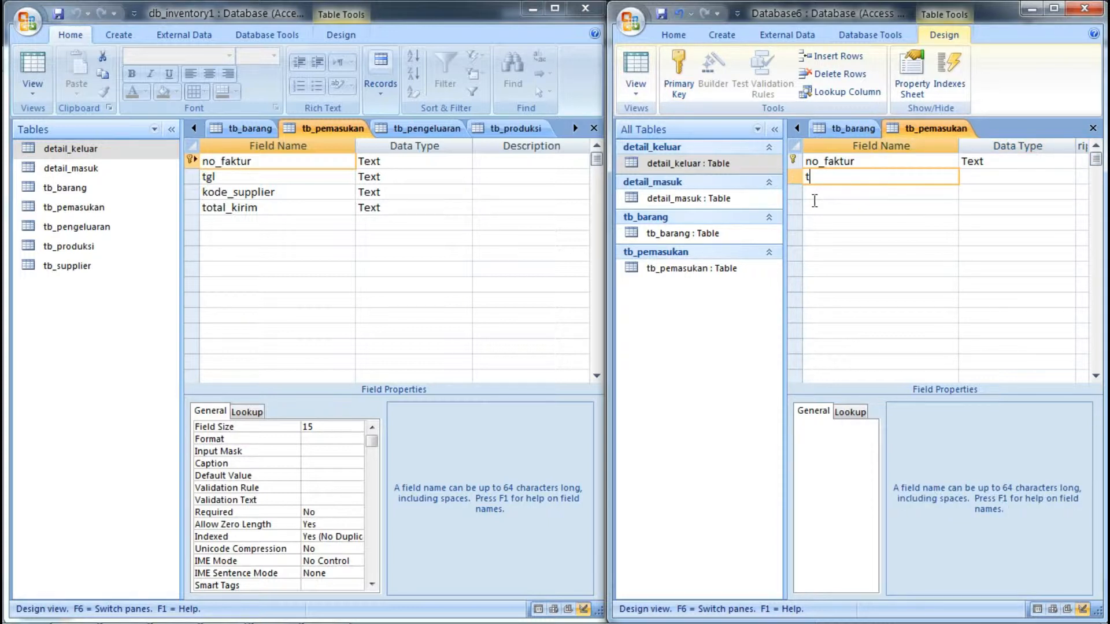
pyautogui.write('gl')
pyautogui.press('Tab')
# Step: Add the fields kode_supplier and total_kirim, both with data type Text, to the tb_pemasukan table
pyautogui.press('Tab')
pyautogui.press('Tab')
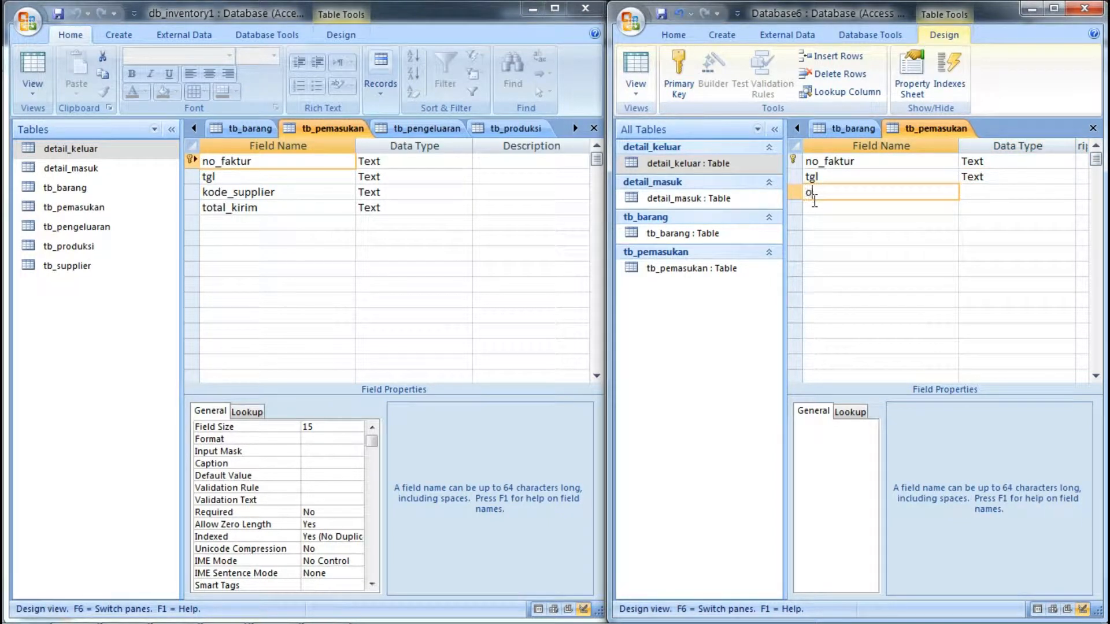
pyautogui.write('kode_supplier')
pyautogui.press('Tab')
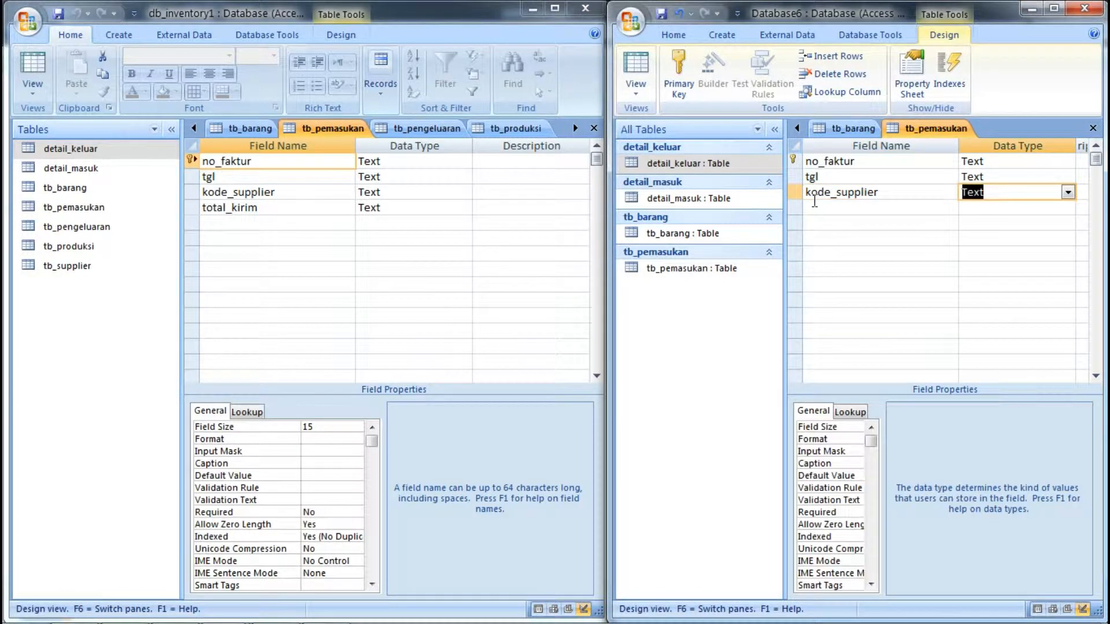
pyautogui.press('Tab')
pyautogui.press('Tab')
pyautogui.write('tot')
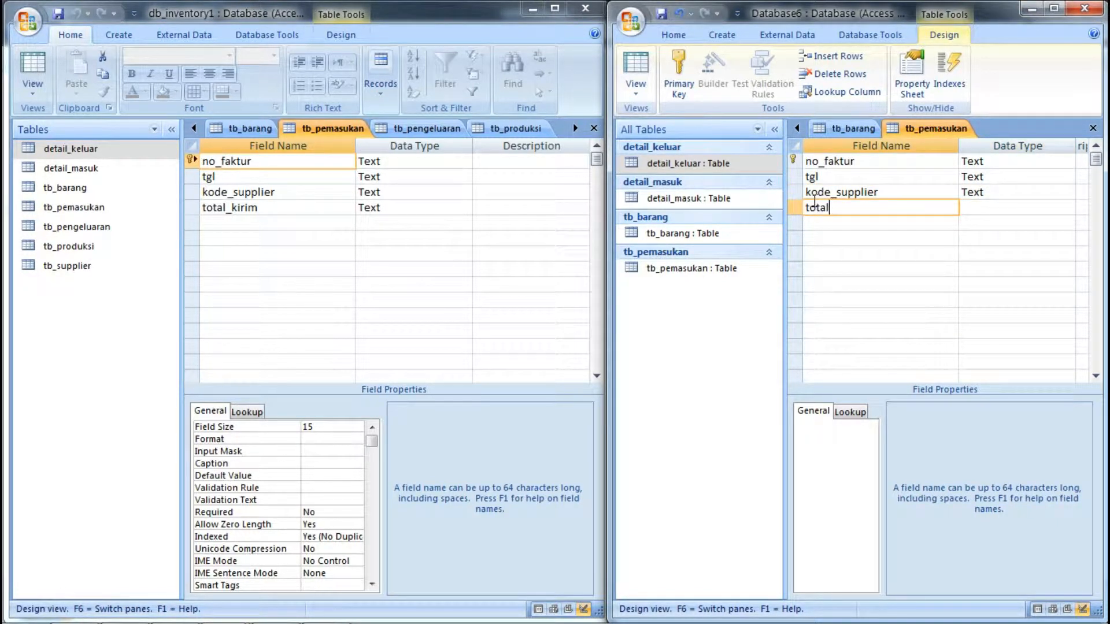
pyautogui.write('al_kirim')
pyautogui.press('Tab')
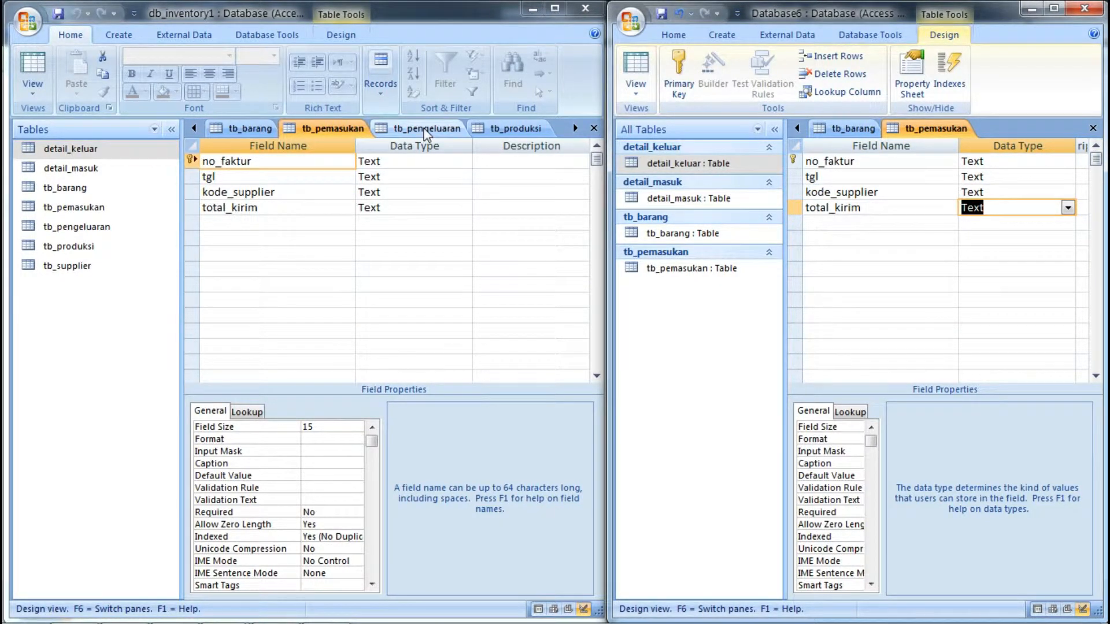
# Step: Bring up the reference tb_pengeluaran table, create a new table, and save it as tb_pengeluaran in Design View
pyautogui.click(427, 130)
pyautogui.click(576, 128)
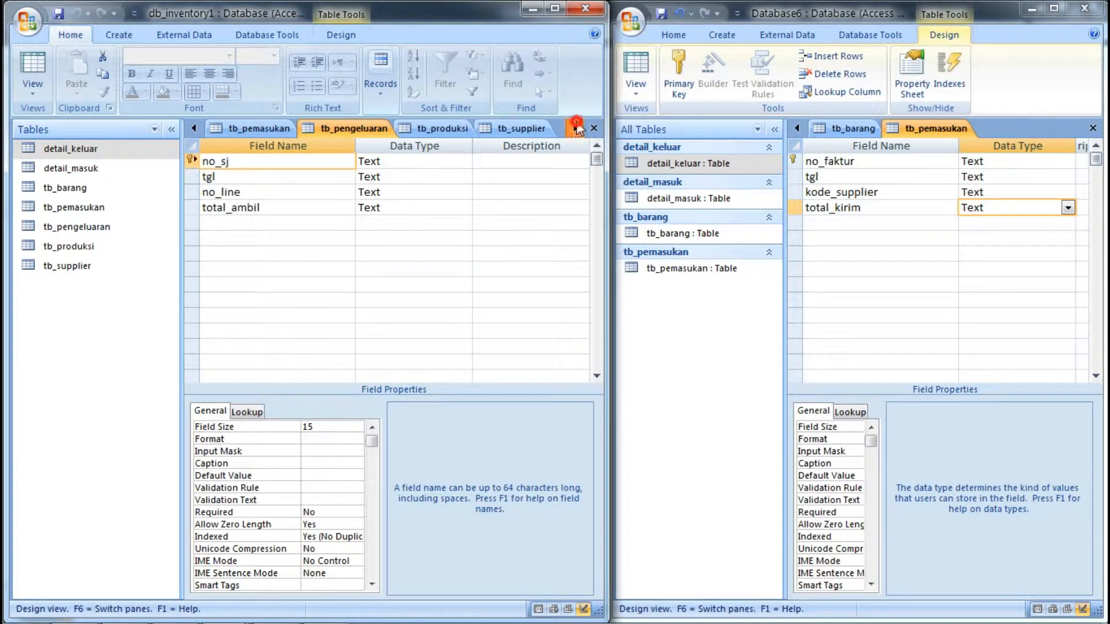
pyautogui.click(576, 128)
pyautogui.click(990, 126)
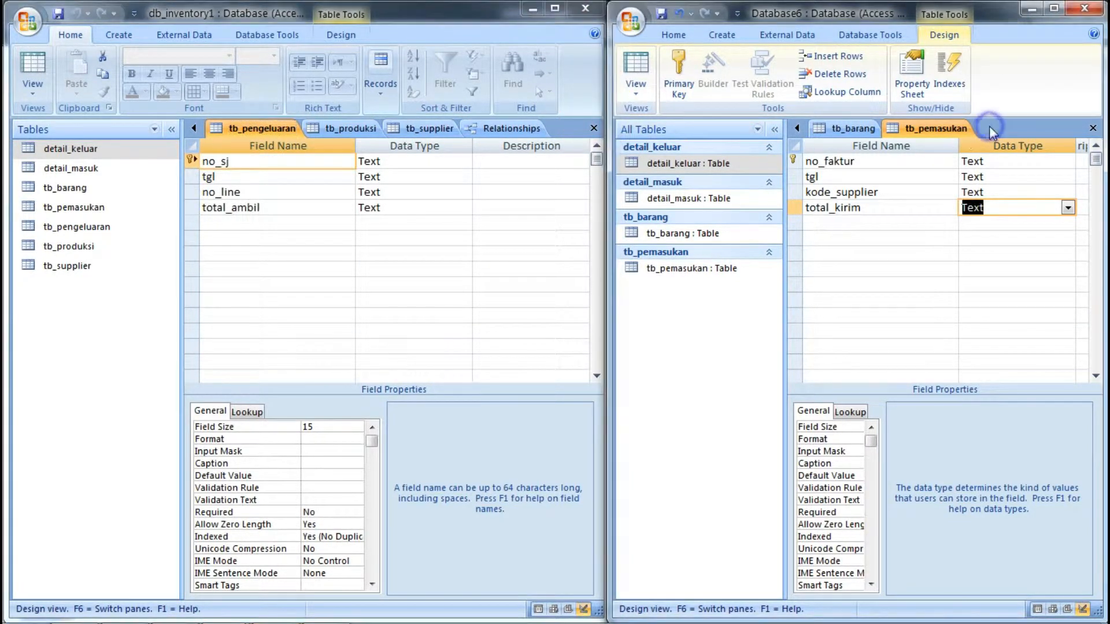
pyautogui.click(721, 35)
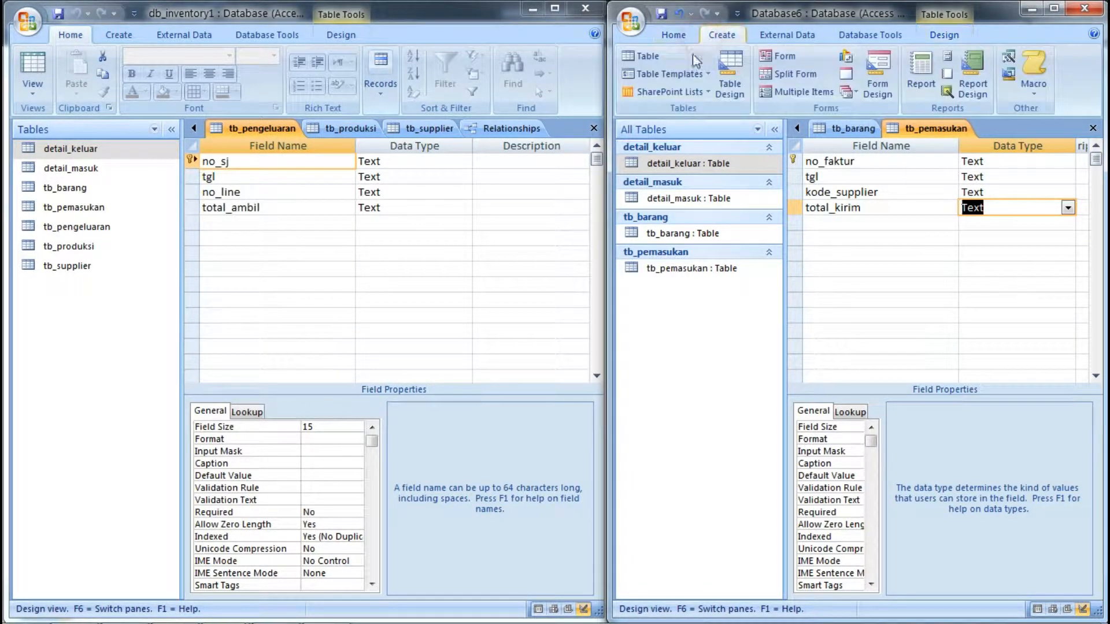
pyautogui.click(650, 60)
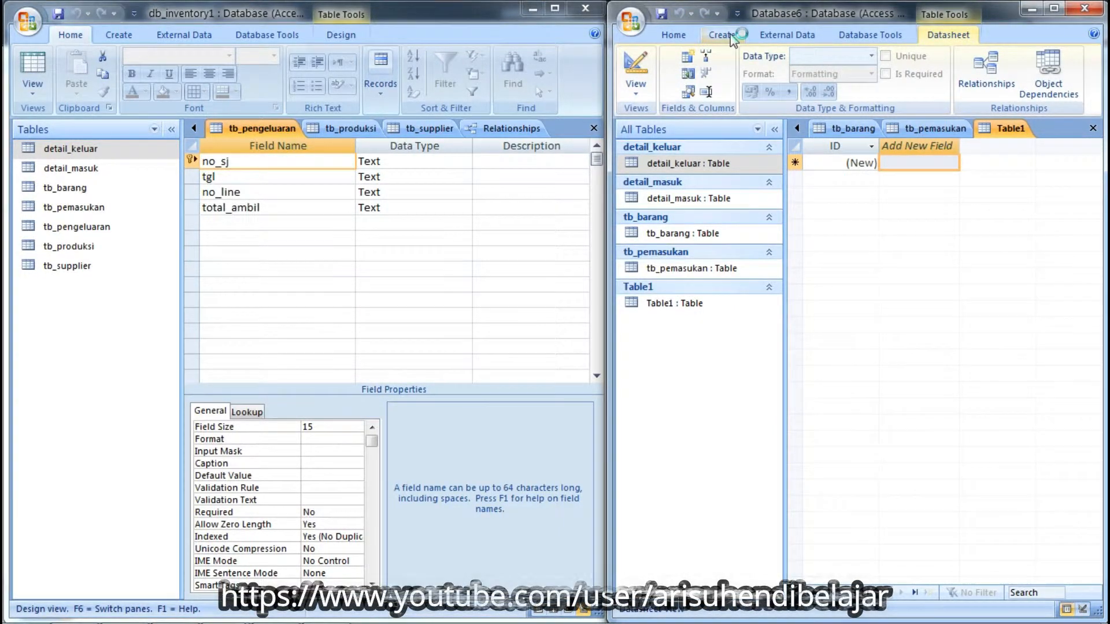
pyautogui.rightClick(1008, 132)
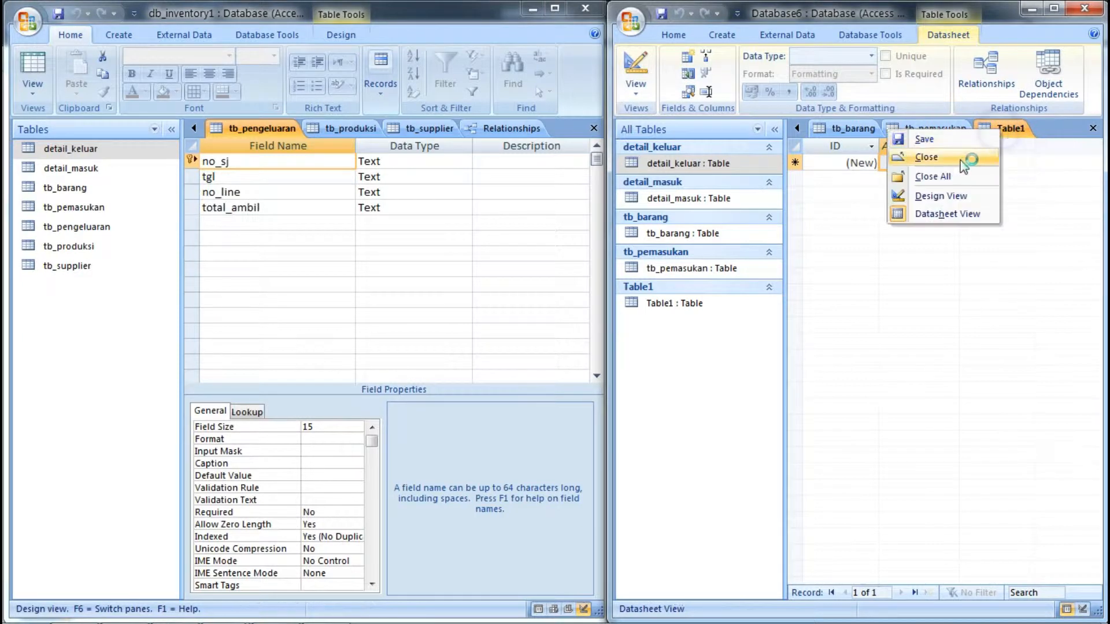
pyautogui.click(943, 196)
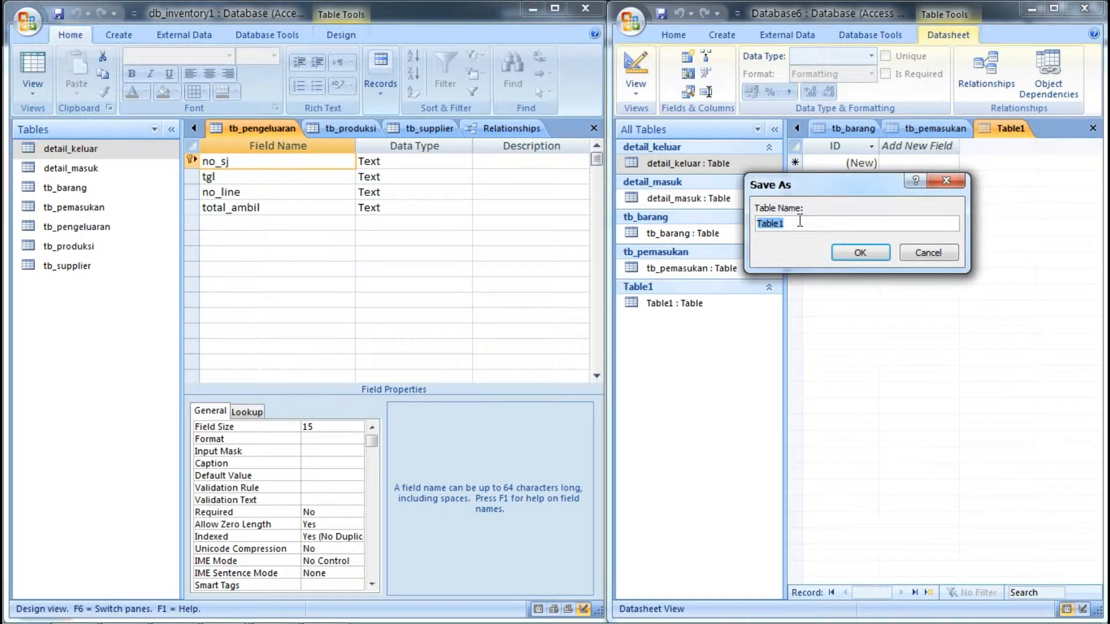
pyautogui.write('tb_pengeluaran')
pyautogui.press('Return')
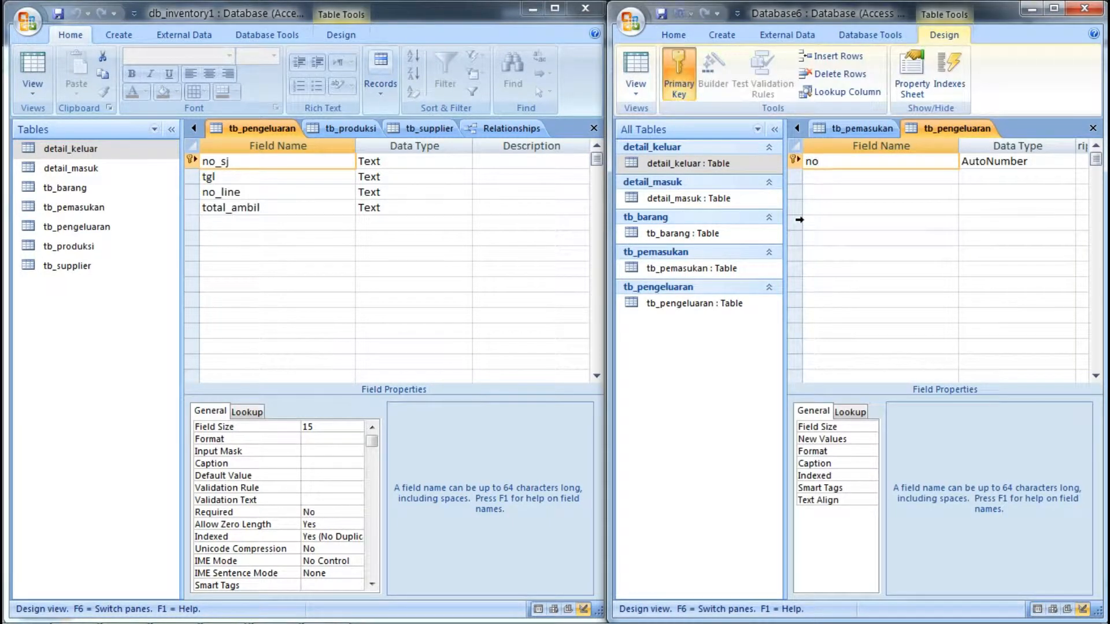
# Step: Redefine tb_pengeluaran's ID key field as no_sj with data type Text, and add a Text field named tgl
pyautogui.press('Tab')
pyautogui.write('t')
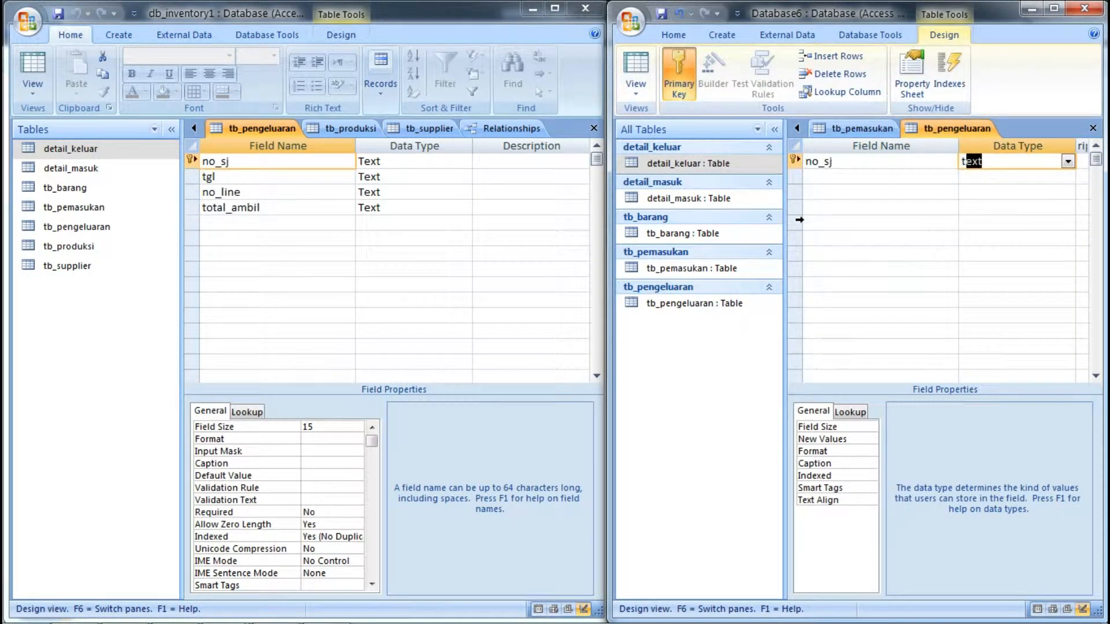
pyautogui.press('Tab')
pyautogui.press('Tab')
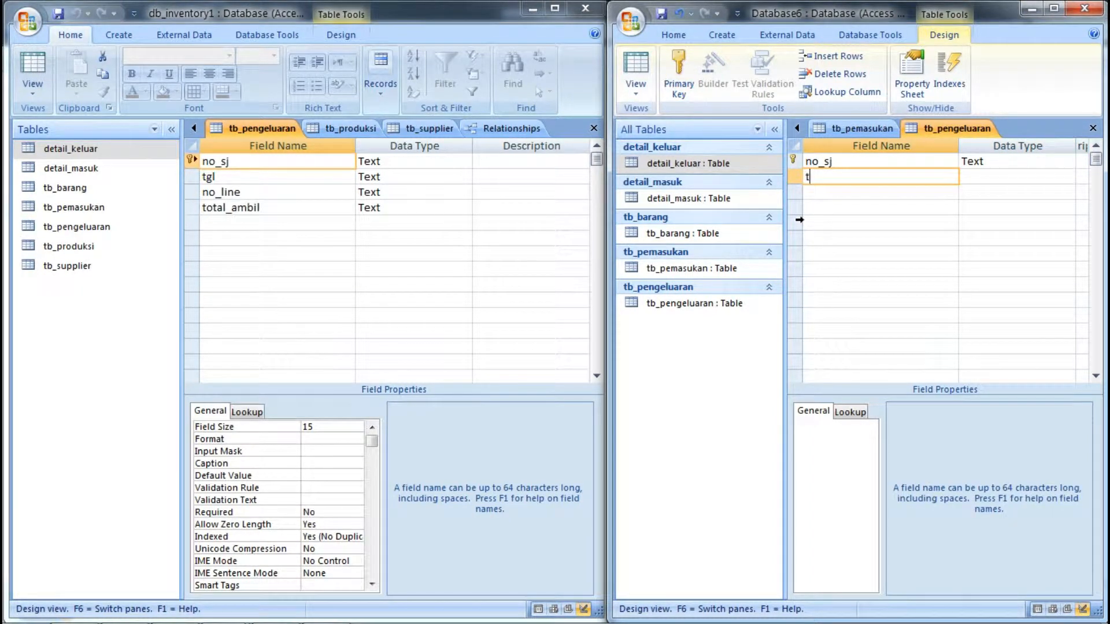
pyautogui.press('Tab')
# Step: Add the fields no_line and total_ambil, both with data type Text, to the tb_pengeluaran table
pyautogui.press('Tab')
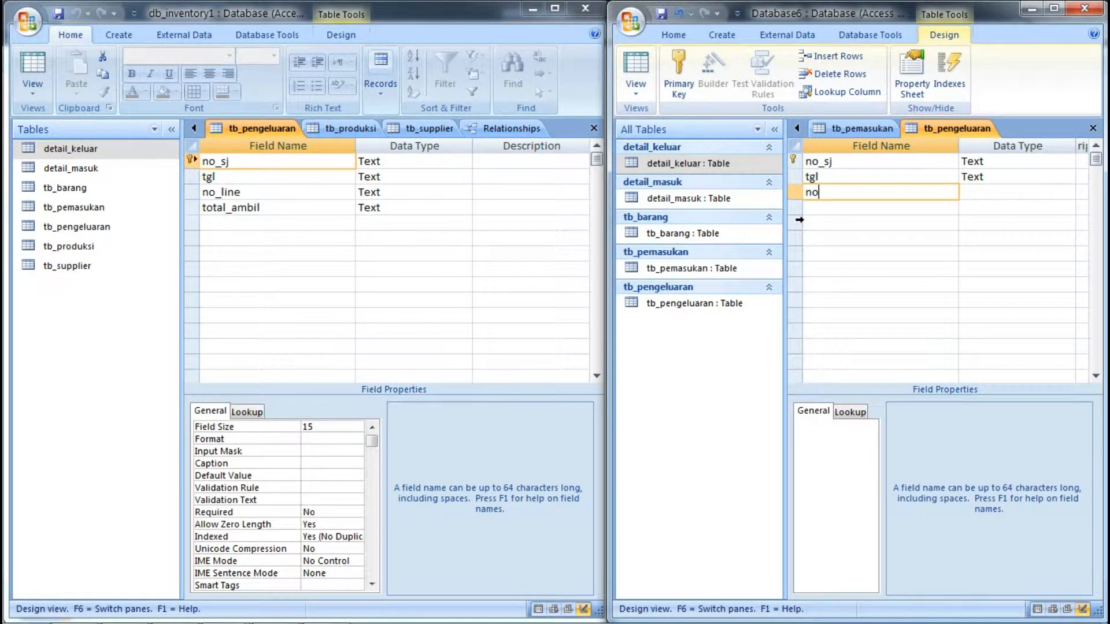
pyautogui.write('no_line')
pyautogui.press('Tab')
pyautogui.press('Tab')
pyautogui.press('Tab')
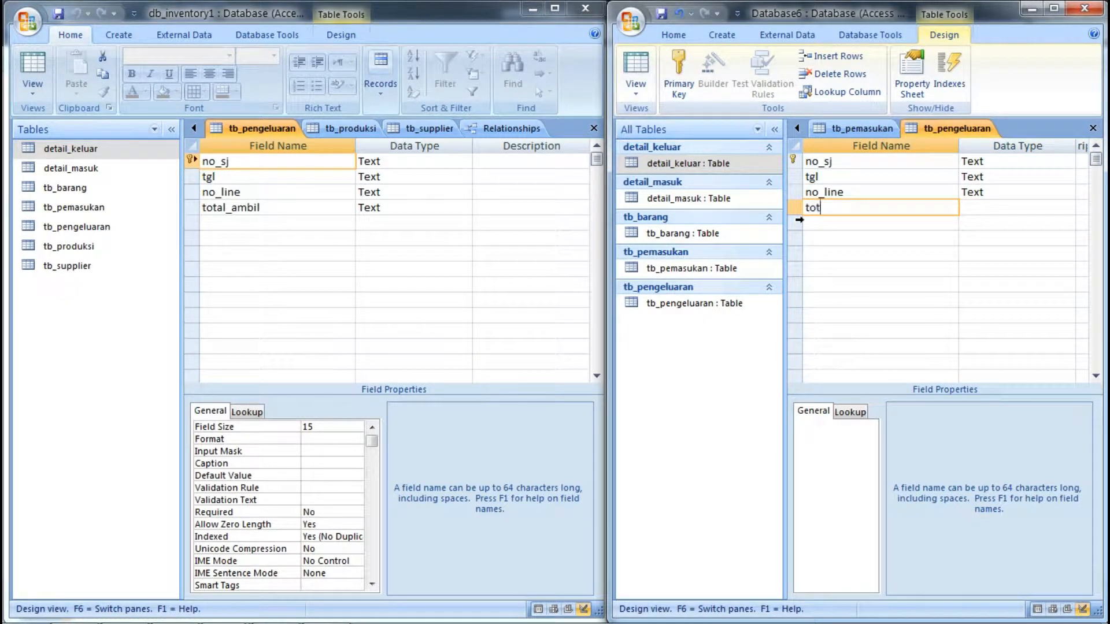
pyautogui.write('total_ambil')
pyautogui.press('Tab')
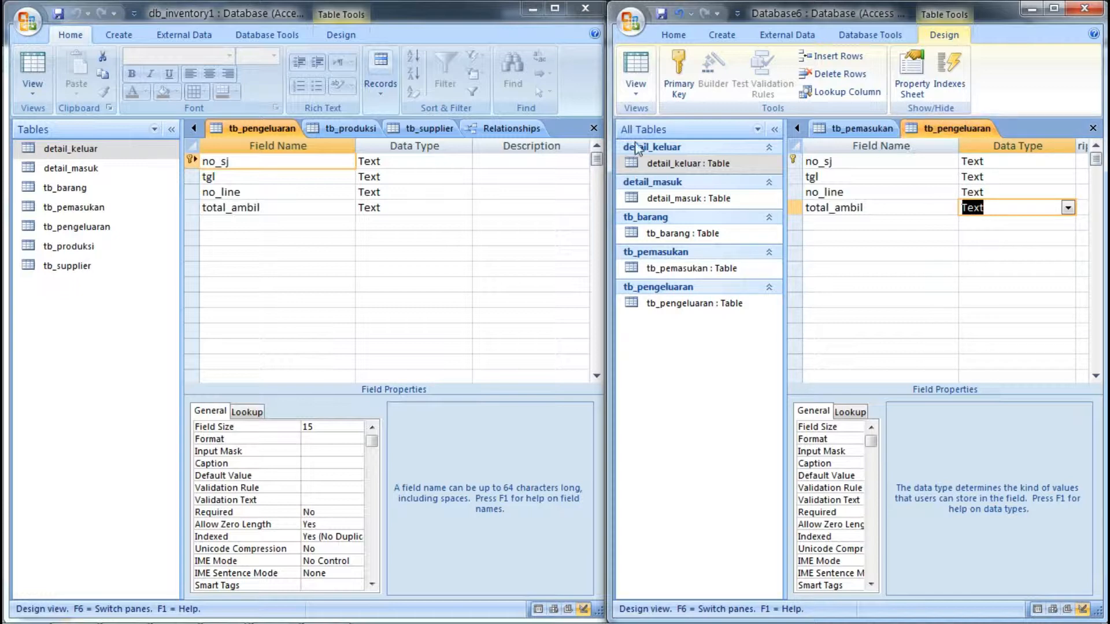
# Step: Bring up the reference tb_produksi table, create a new table, and save it as tb_produksi in Design View
pyautogui.click(343, 128)
pyautogui.click(722, 35)
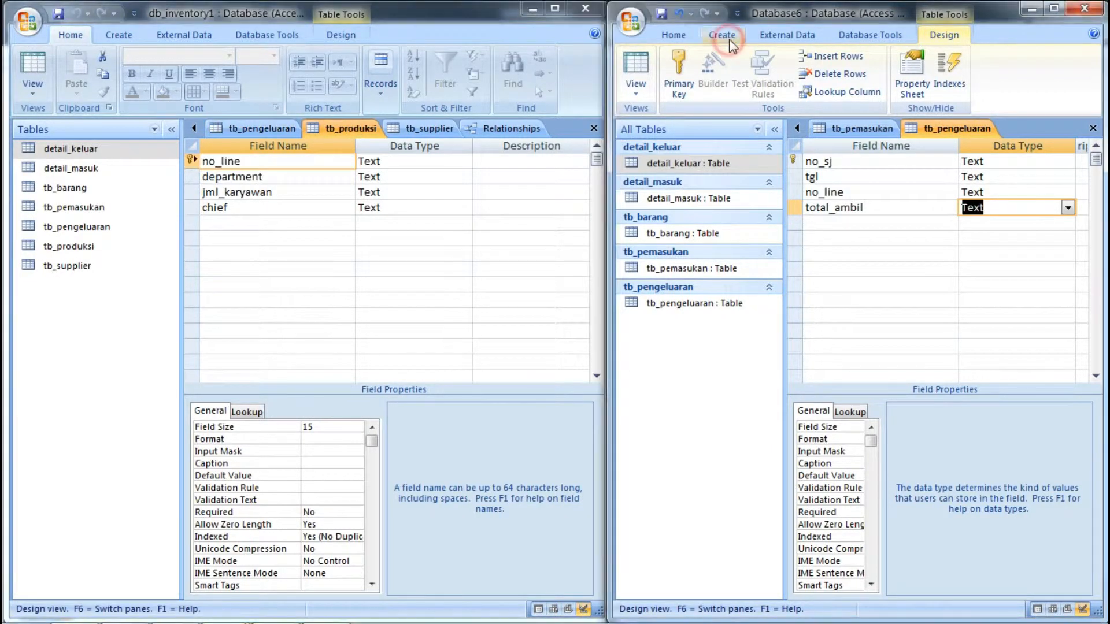
pyautogui.click(643, 56)
pyautogui.rightClick(940, 128)
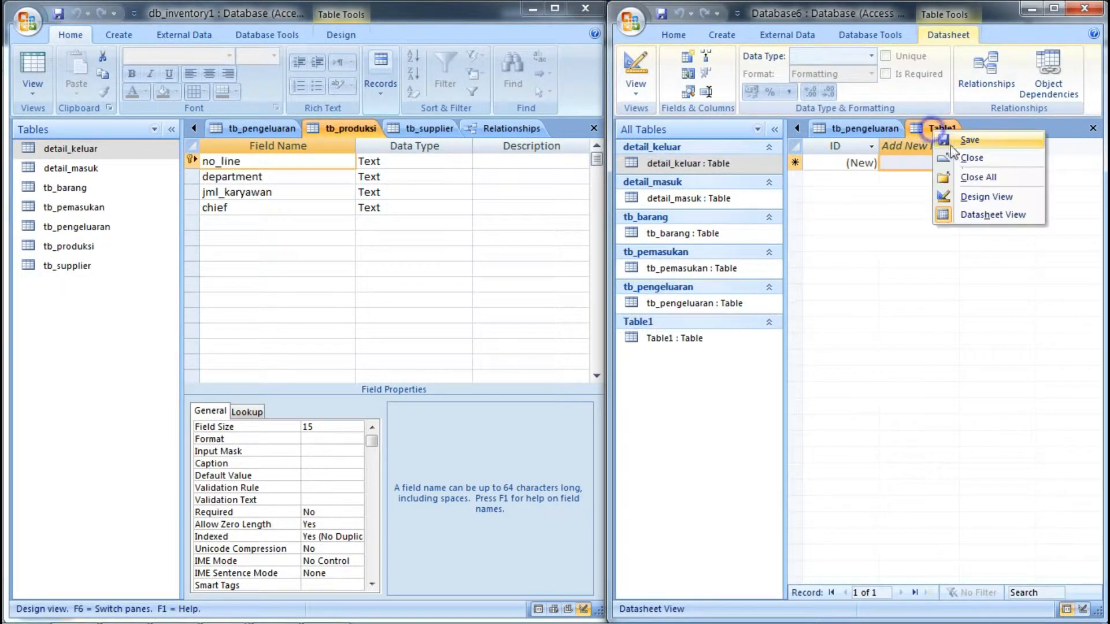
pyautogui.click(969, 198)
pyautogui.write('tb_produksi')
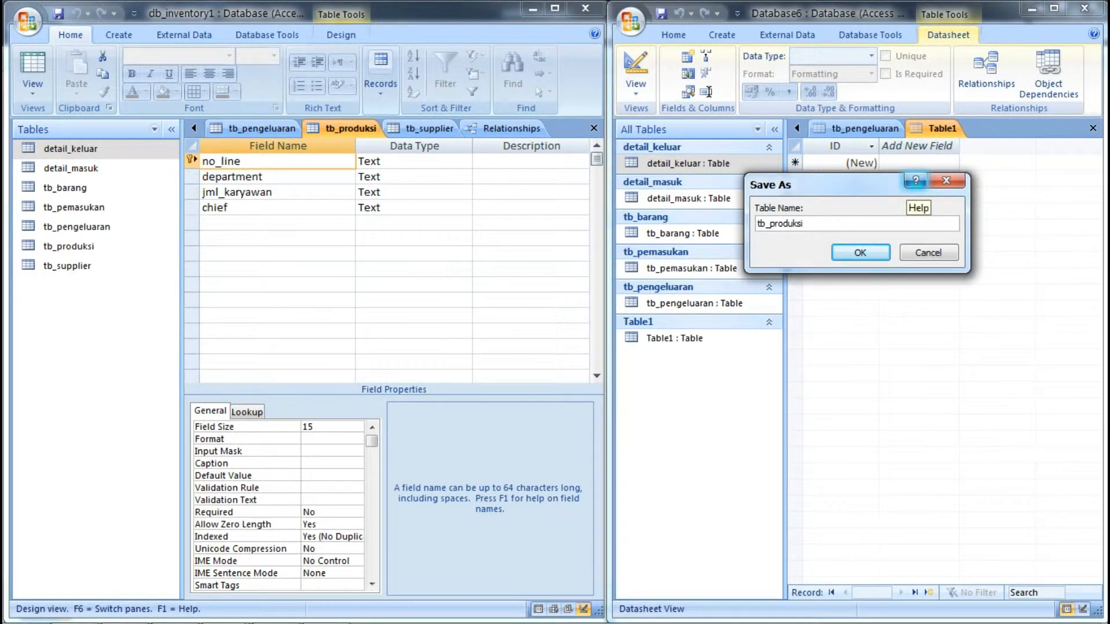
pyautogui.press('Return')
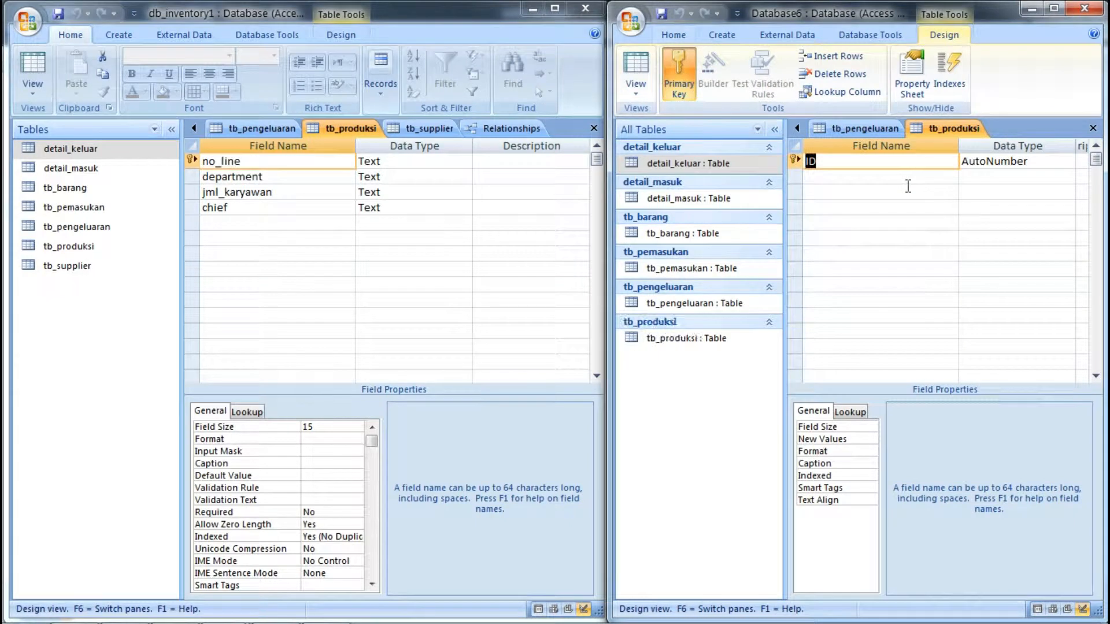
# Step: Redefine tb_produksi's ID key field as no_line with data type Text, and add a Text field named department
pyautogui.write('no_line')
pyautogui.press('Tab')
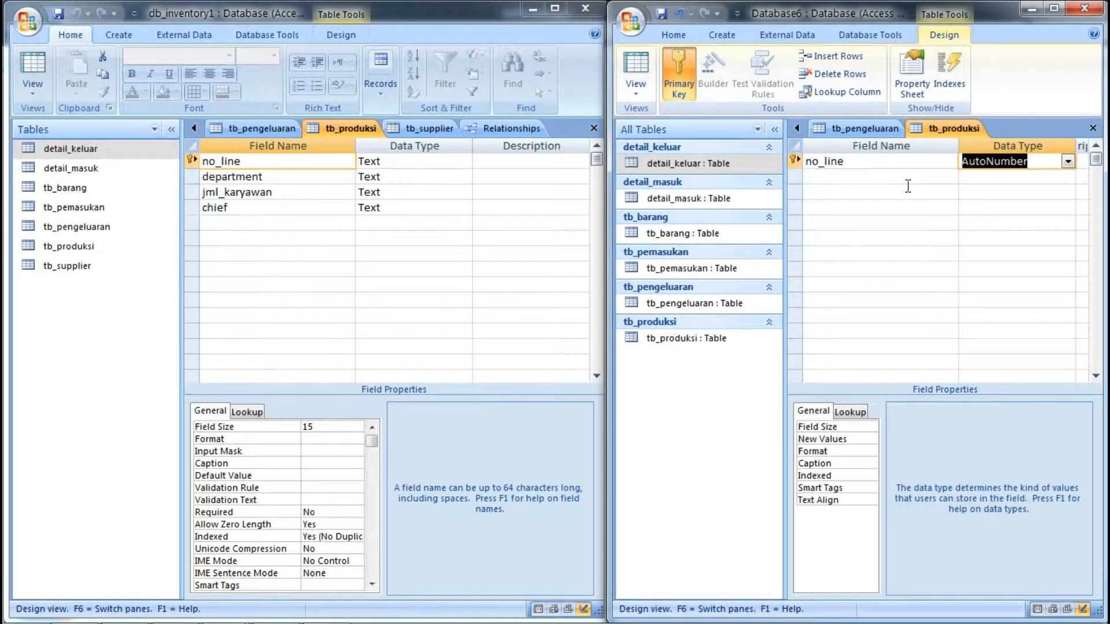
pyautogui.write('Text')
pyautogui.press('Tab')
pyautogui.press('Tab')
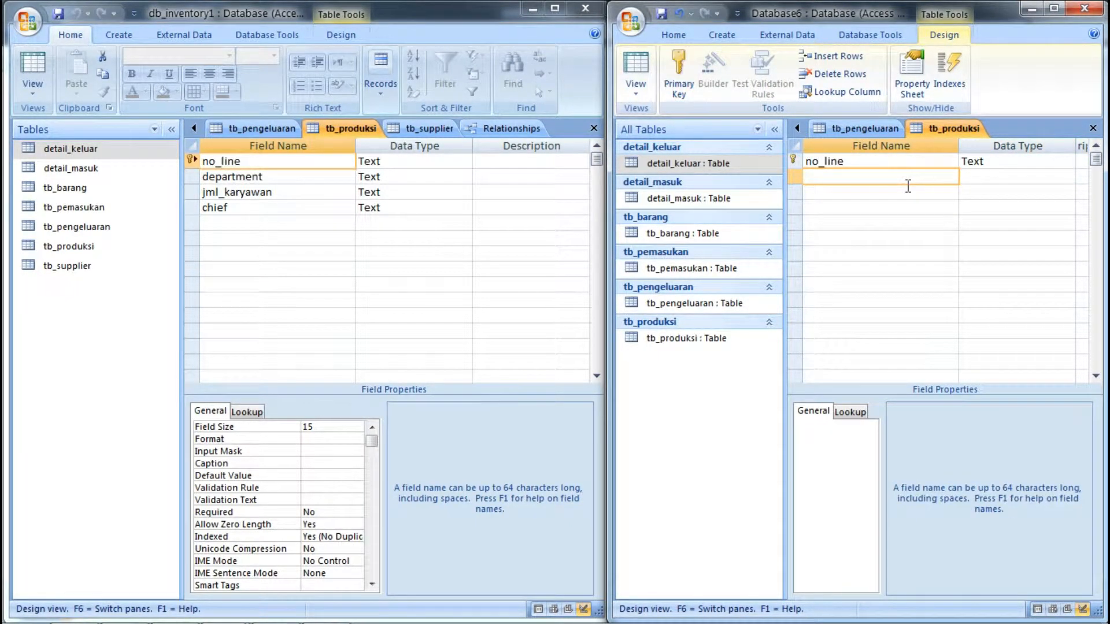
pyautogui.write('department')
pyautogui.press('Tab')
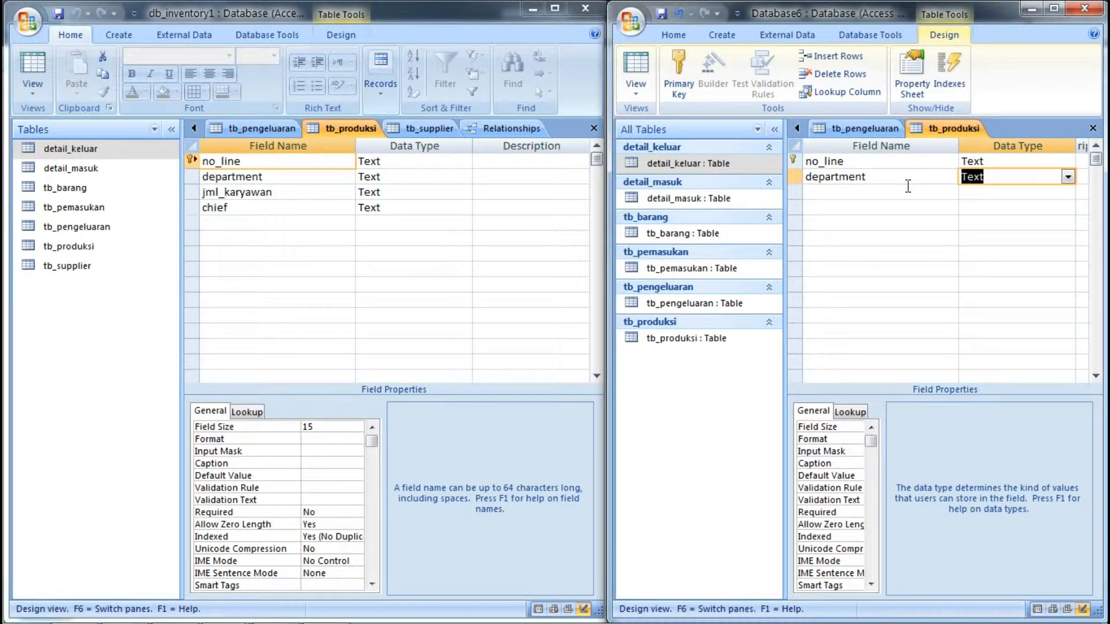
pyautogui.press('Tab')
pyautogui.press('Tab')
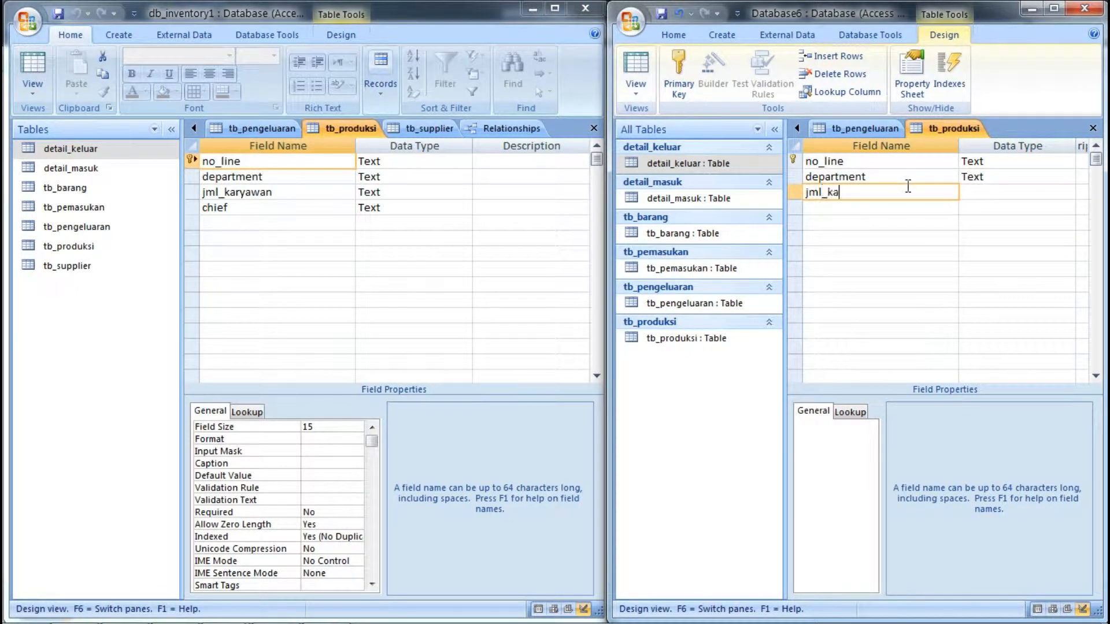
# Step: Add the fields jml_karyawan and chief, both with data type Text, to the tb_produksi table
pyautogui.write('jml_karyawan')
pyautogui.press('Tab')
pyautogui.press('Tab')
pyautogui.press('Tab')
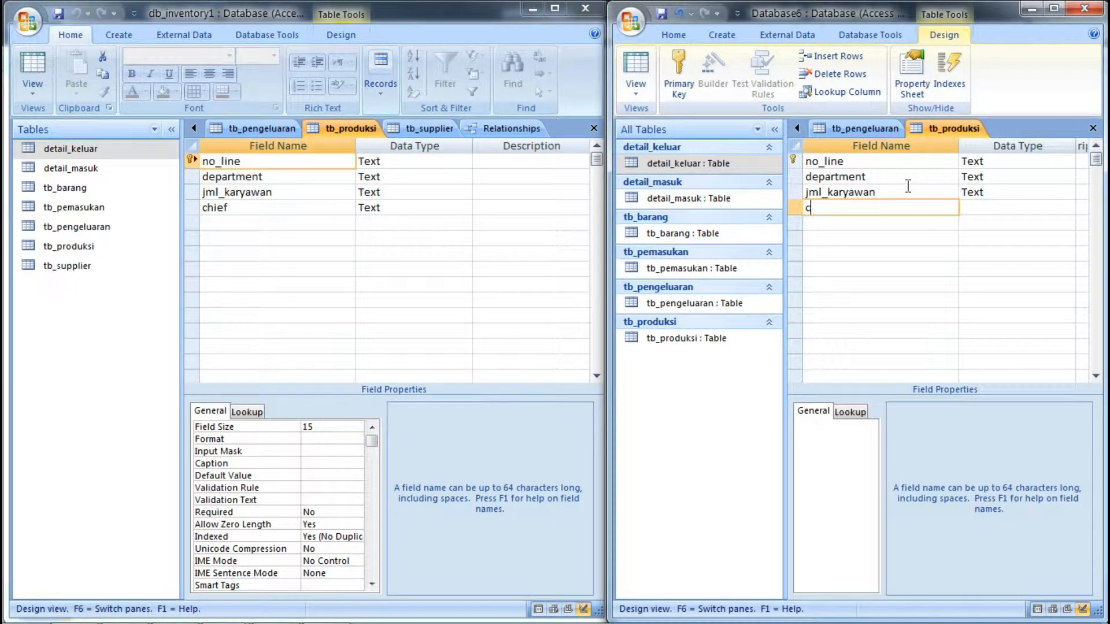
pyautogui.write('chief')
pyautogui.press('Tab')
pyautogui.press('Tab')
pyautogui.press('Tab')
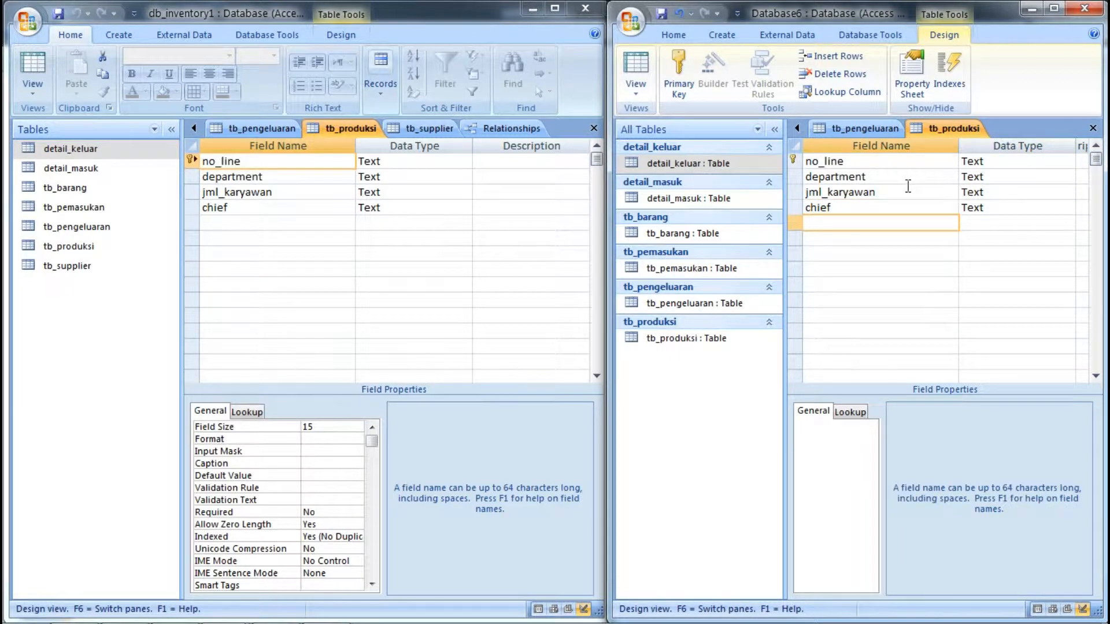
# Step: Create another new table in Database6 and save it as tb_supplier in Design View
pyautogui.click(722, 35)
pyautogui.click(636, 66)
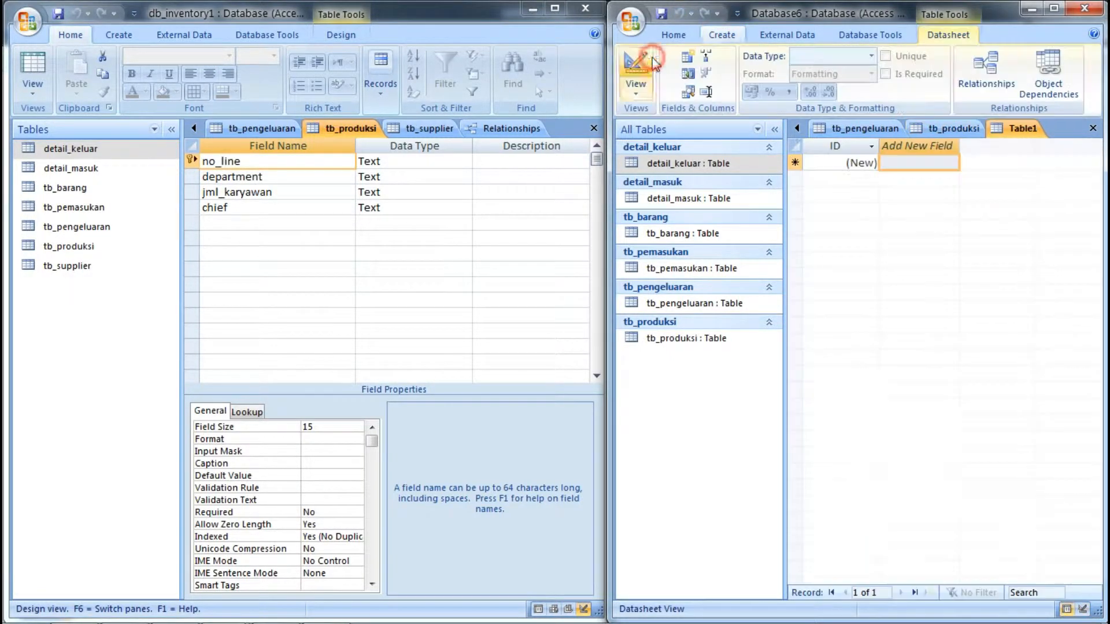
pyautogui.rightClick(1012, 128)
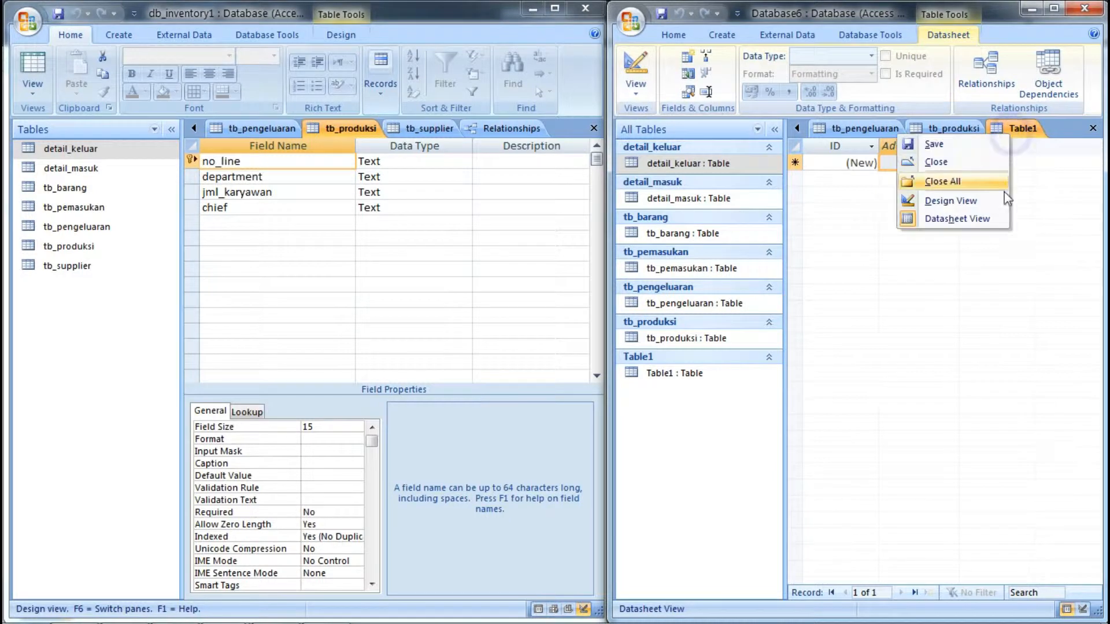
pyautogui.click(951, 201)
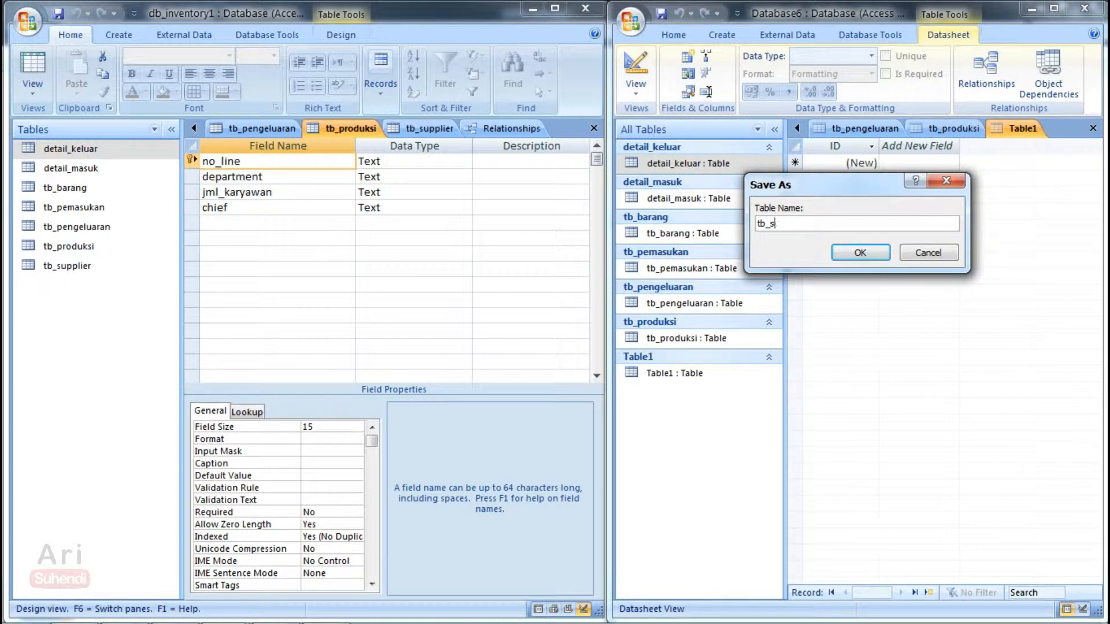
pyautogui.write('tb_supplier')
pyautogui.press('Return')
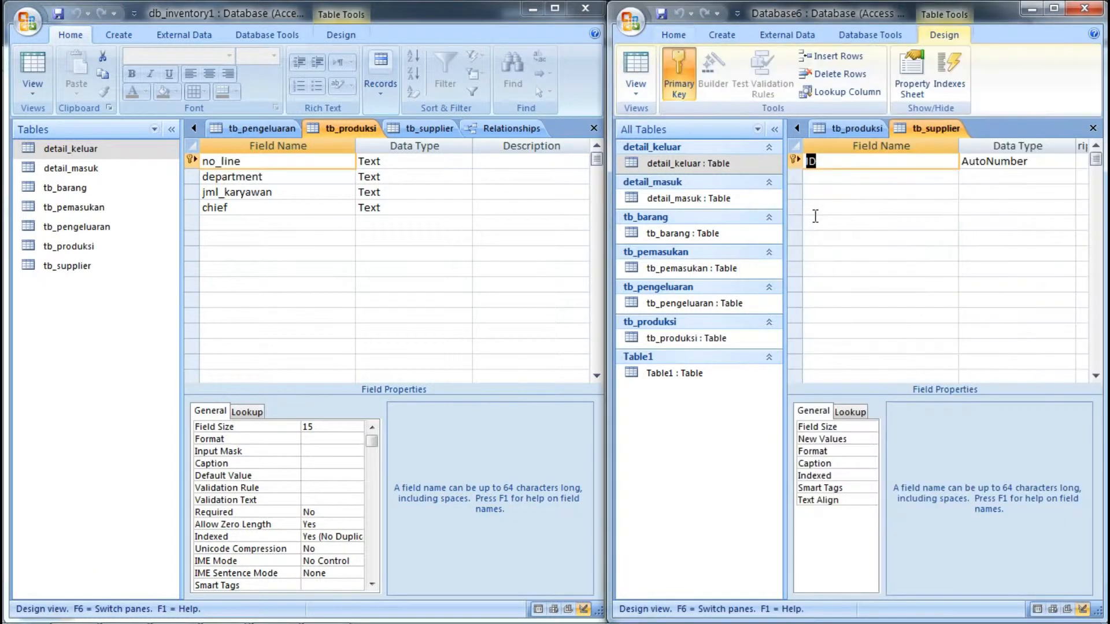
# Step: Bring up the reference tb_supplier table and redefine the new tb_supplier's ID key field as kode_supplier with data type Text
pyautogui.click(426, 128)
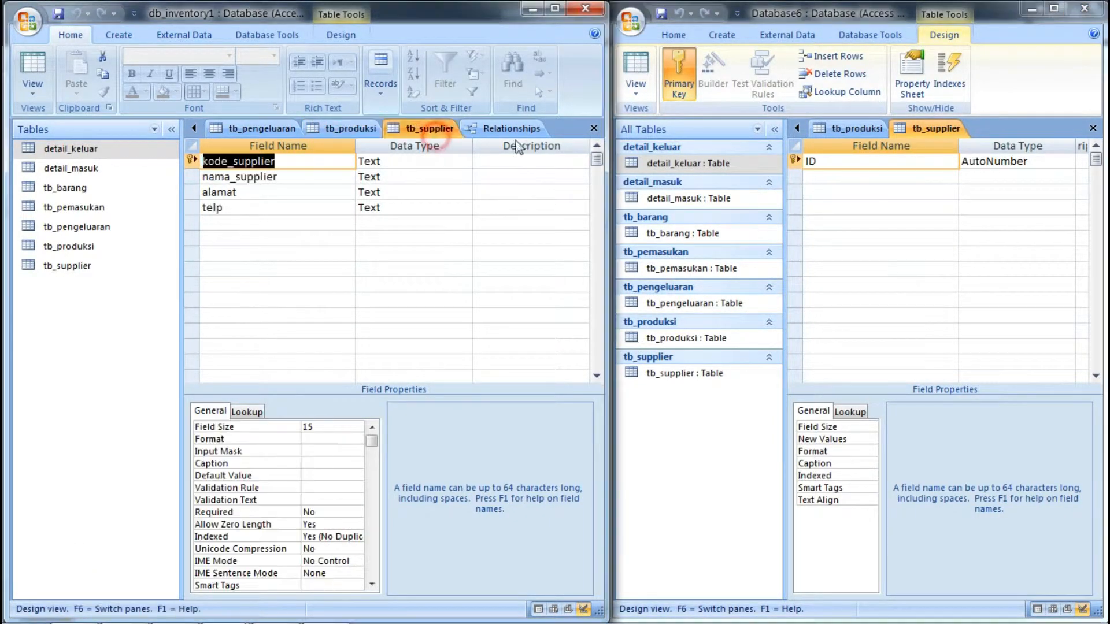
pyautogui.click(853, 160)
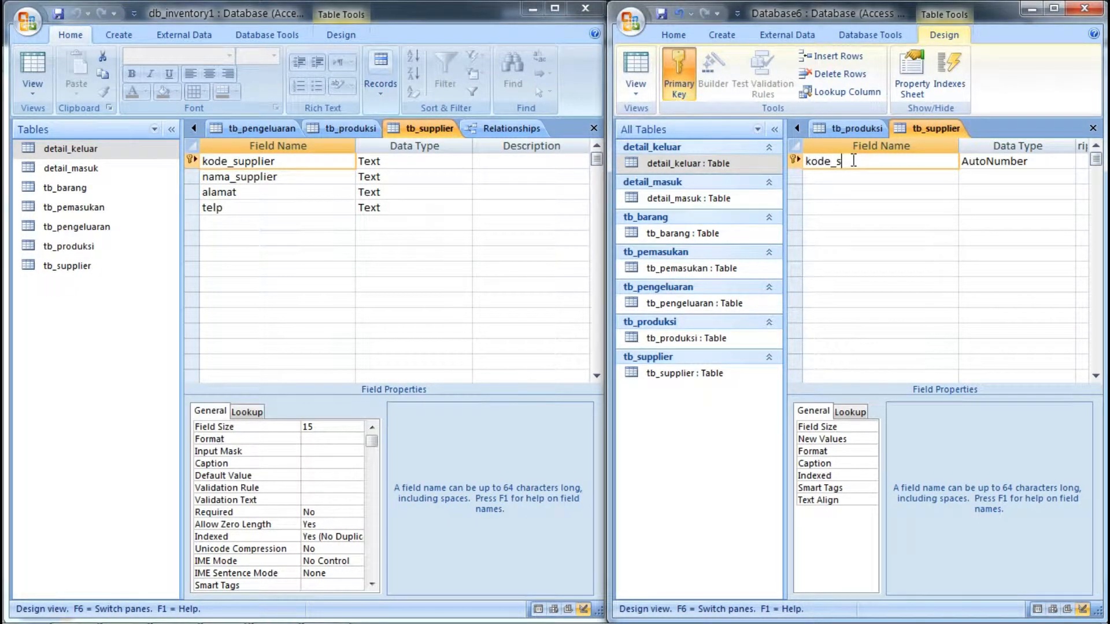
pyautogui.press('Tab')
pyautogui.write('t')
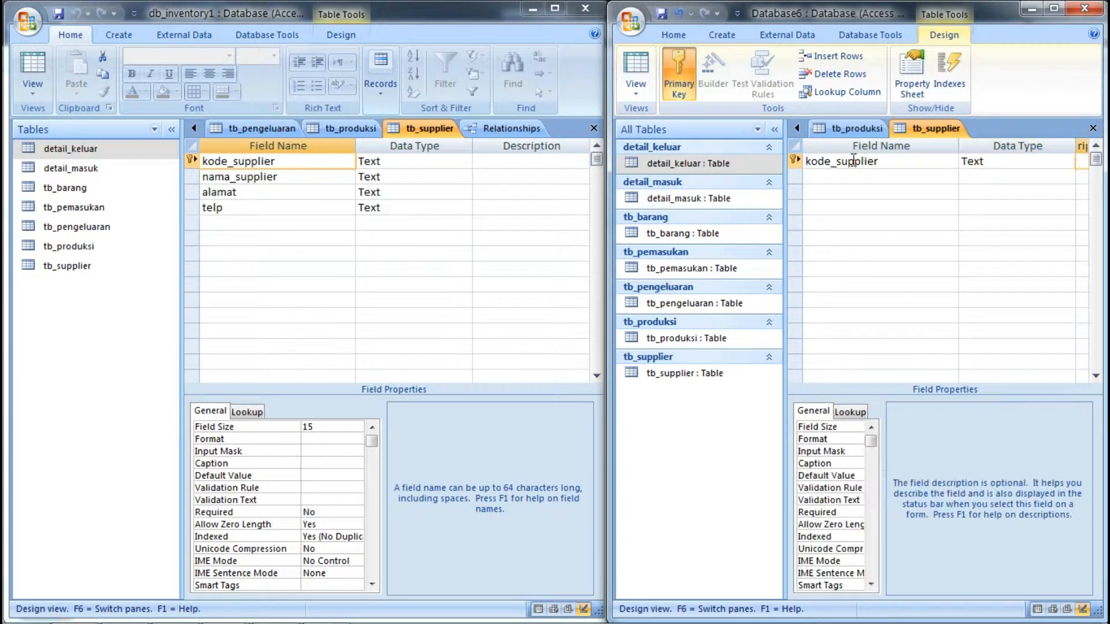
pyautogui.press('Tab')
pyautogui.press('Tab')
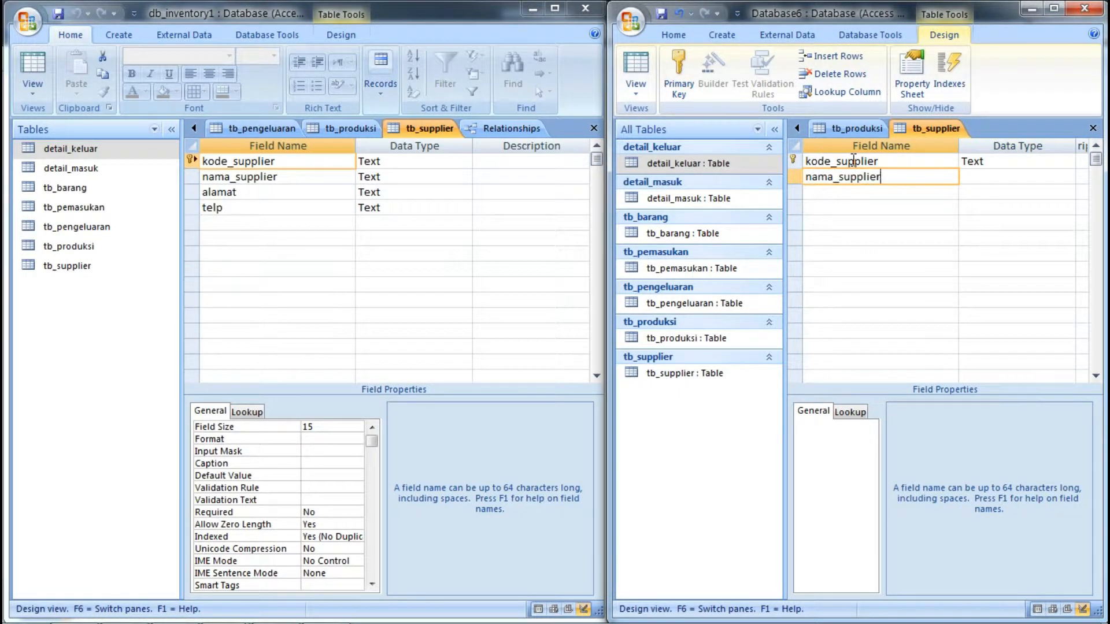
# Step: Add the fields nama_supplier, alamat and telp, all with data type Text, to the tb_supplier table
pyautogui.write('nama_supplier')
pyautogui.press('Tab')
pyautogui.press('Tab')
pyautogui.press('Tab')
pyautogui.write('alamat')
pyautogui.press('Tab')
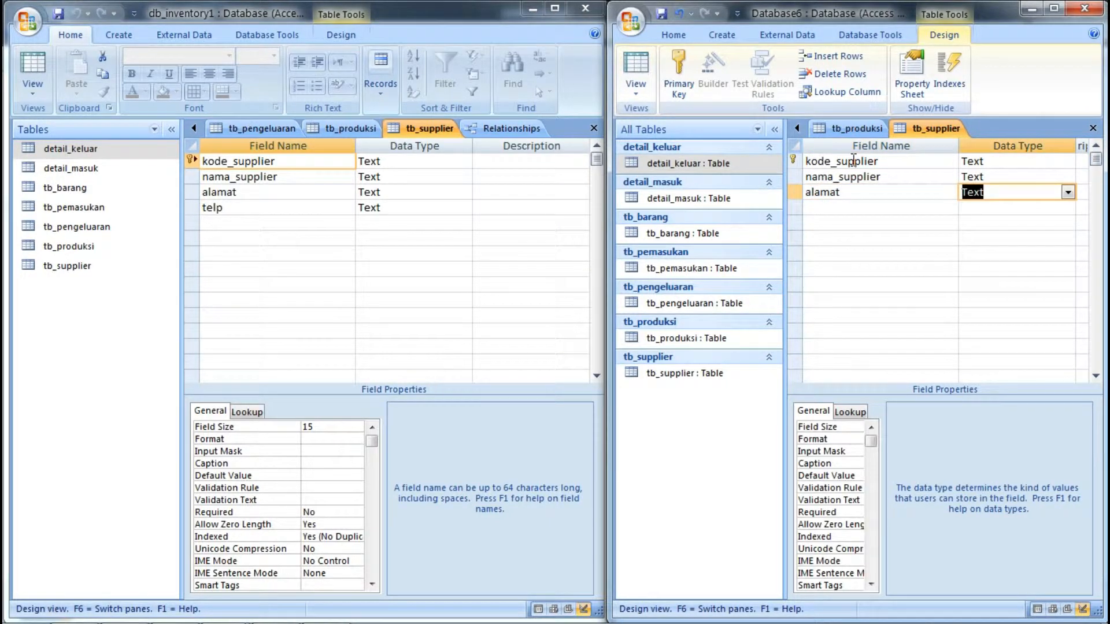
pyautogui.press('Tab')
pyautogui.press('Tab')
pyautogui.write('telp')
pyautogui.press('Tab')
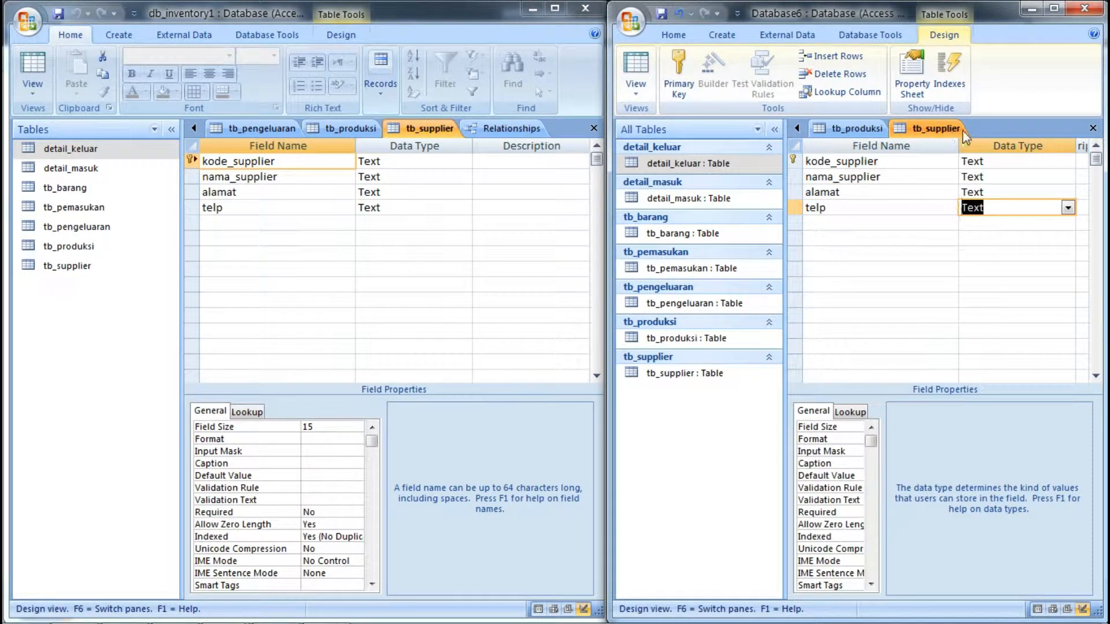
# Step: Maximize the Database6 window and save the detail_keluar and detail_masuk table designs
pyautogui.click(1050, 9)
pyautogui.click(656, 125)
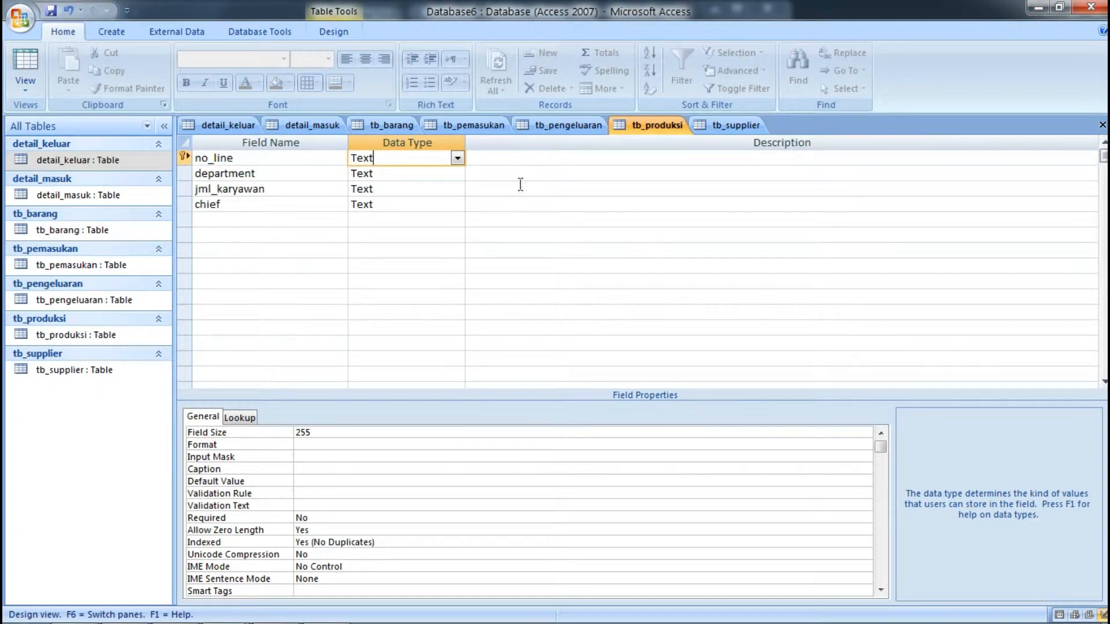
pyautogui.click(220, 123)
pyautogui.rightClick(227, 124)
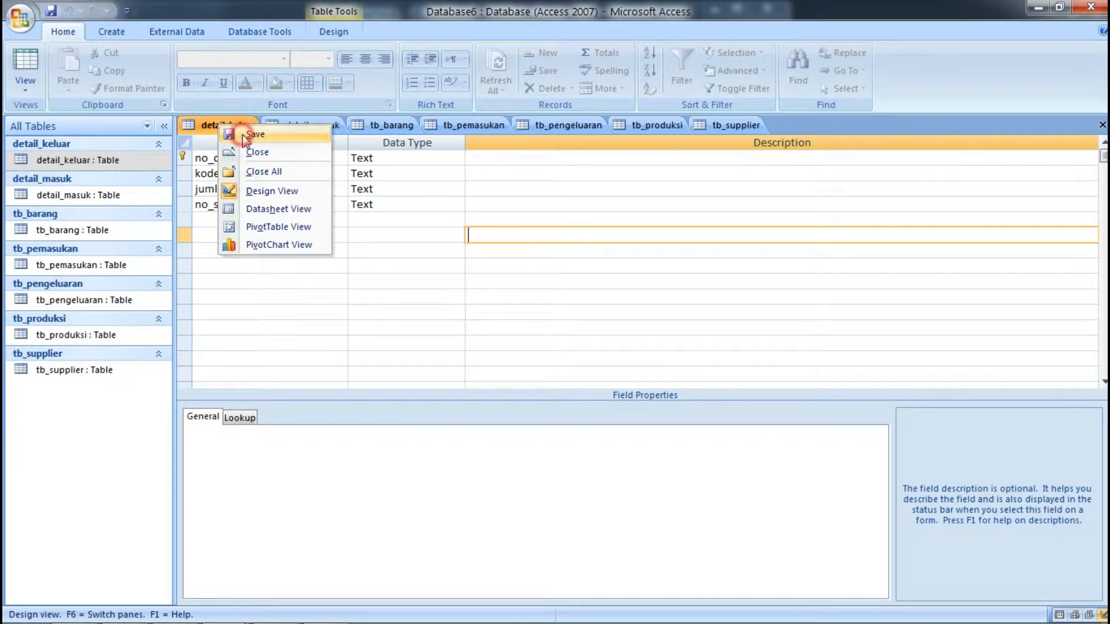
pyautogui.click(303, 131)
pyautogui.click(303, 129)
pyautogui.rightClick(304, 131)
pyautogui.click(318, 142)
# Step: Save the designs of the tb_barang and tb_pemasukan tables
pyautogui.click(382, 125)
pyautogui.rightClick(374, 129)
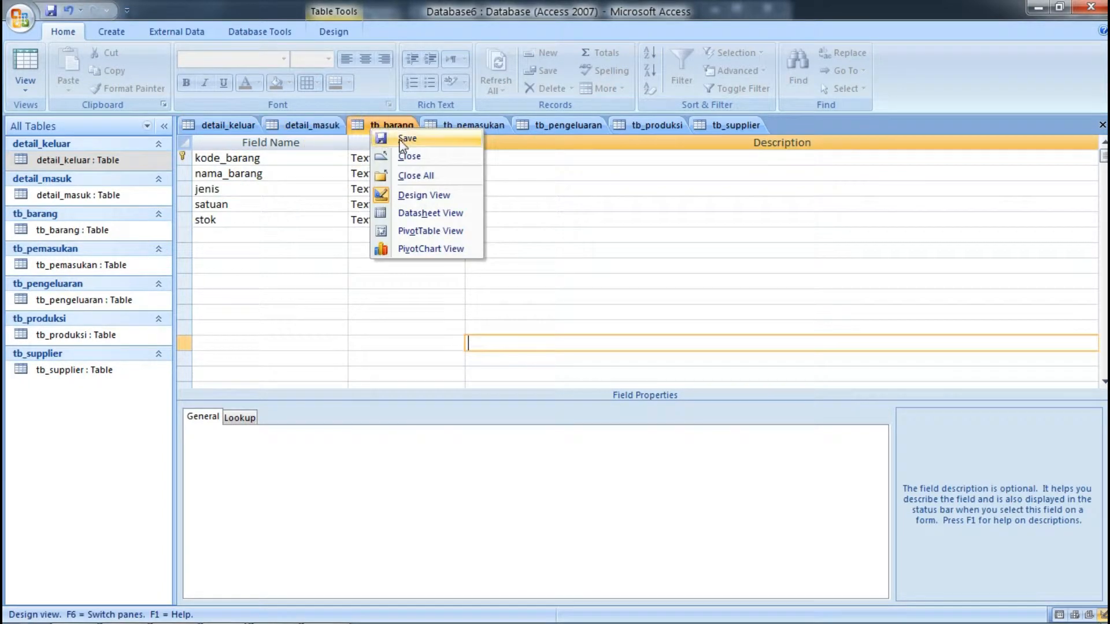
pyautogui.click(386, 140)
pyautogui.click(482, 127)
pyautogui.rightClick(486, 124)
pyautogui.click(519, 136)
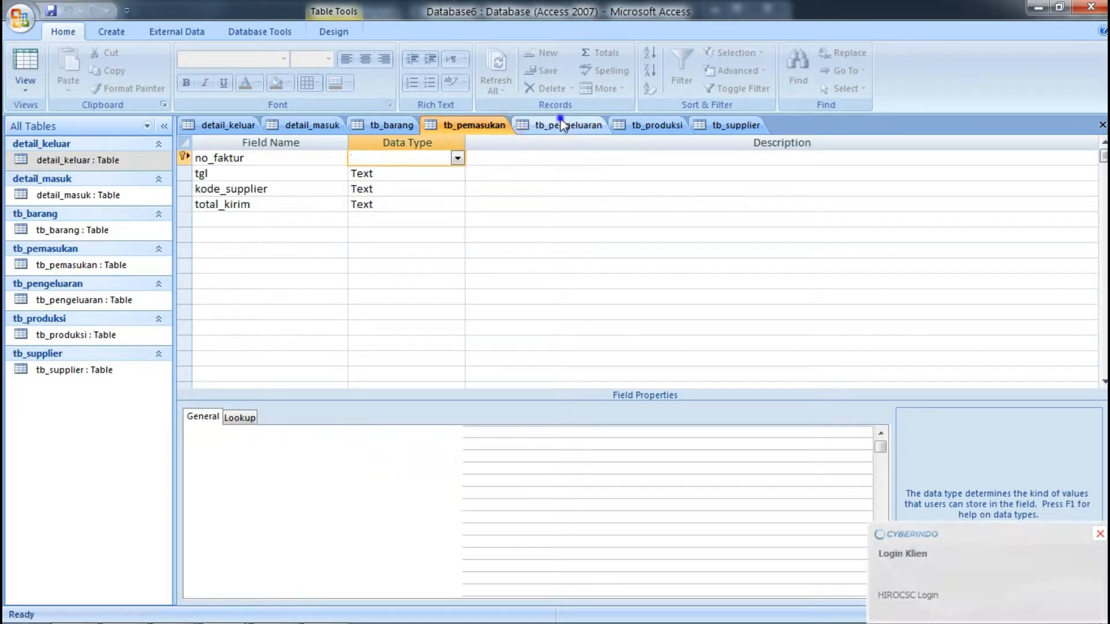
# Step: Save the designs of the tb_pengeluaran, tb_produksi and tb_supplier tables
pyautogui.click(558, 125)
pyautogui.rightClick(561, 121)
pyautogui.click(592, 136)
pyautogui.click(653, 125)
pyautogui.rightClick(633, 122)
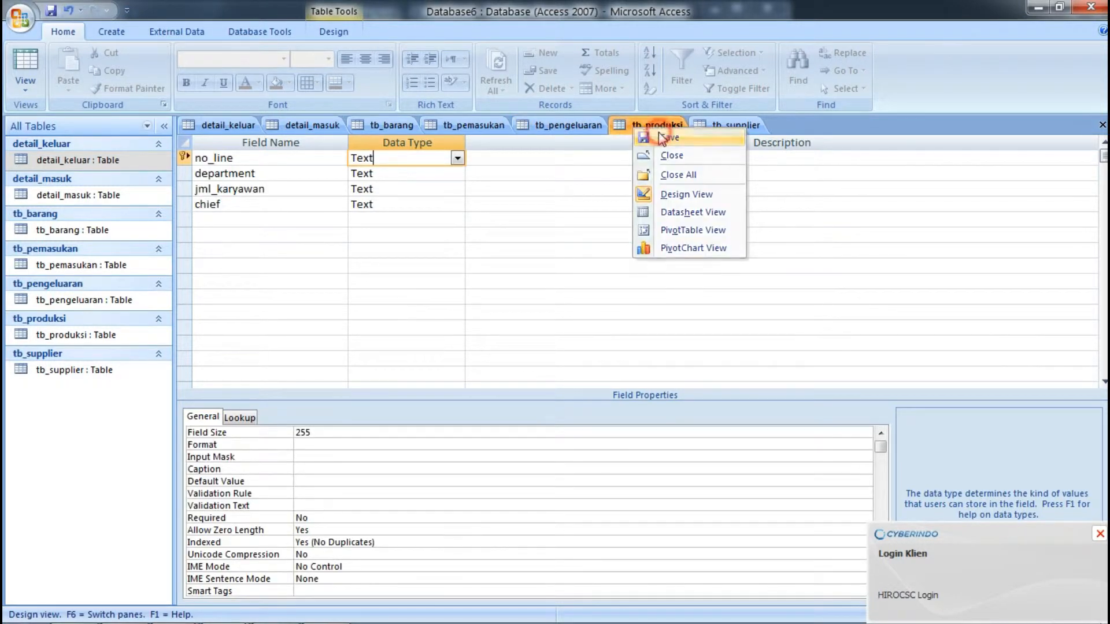
pyautogui.click(733, 131)
pyautogui.click(732, 126)
pyautogui.rightClick(733, 127)
pyautogui.click(776, 136)
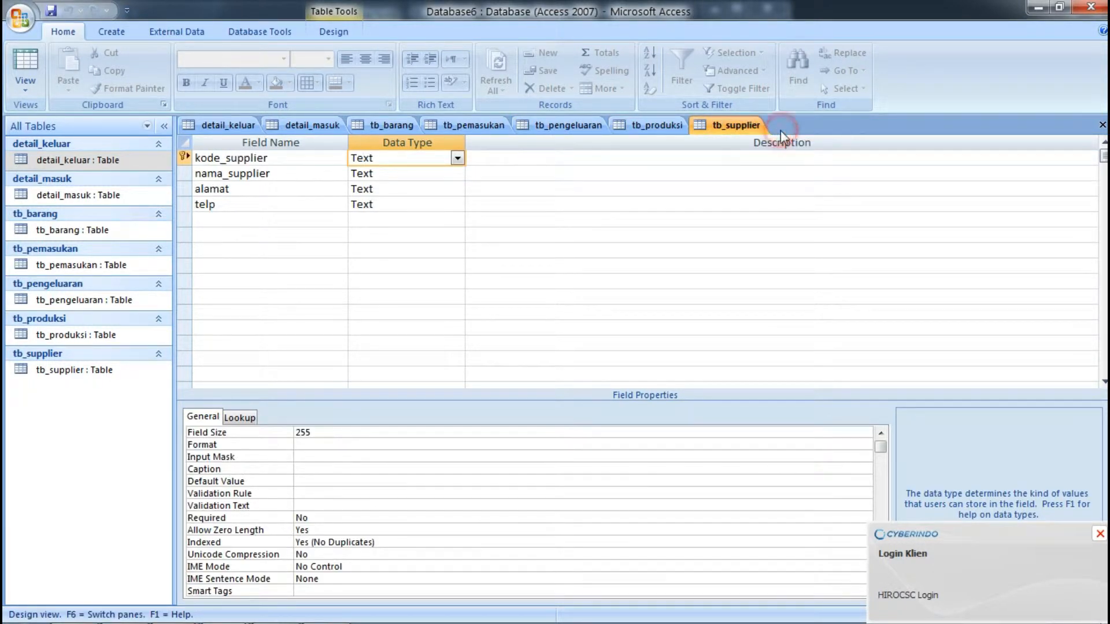
# Step: Open the database's Relationships layout and add the tables detail_keluar, detail_masuk, tb_barang and tb_pemasukan to it
pyautogui.click(259, 31)
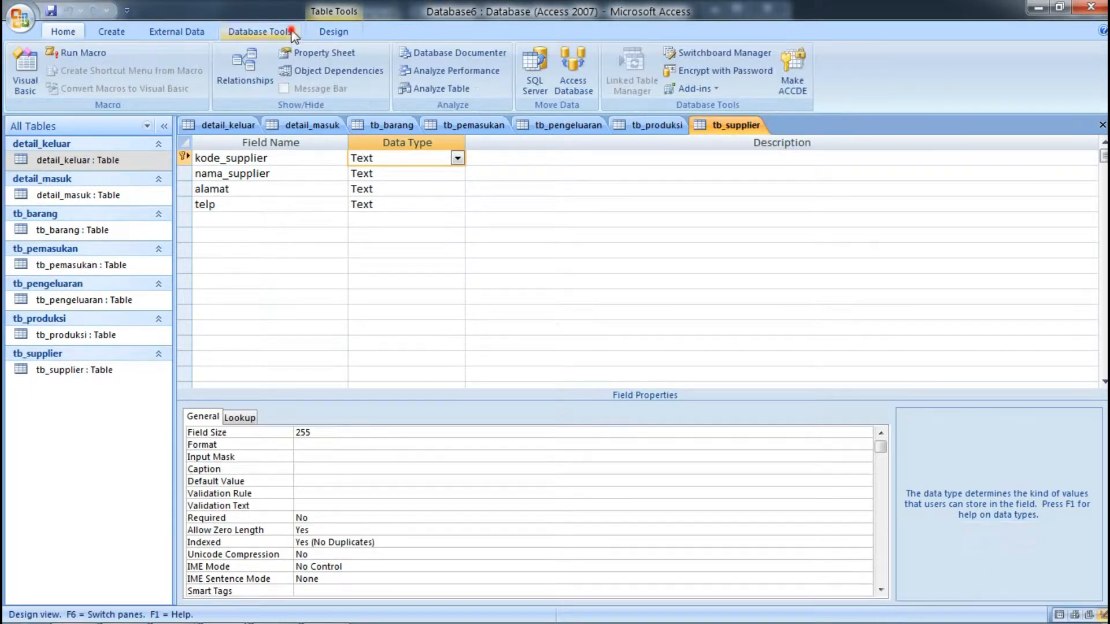
pyautogui.click(243, 68)
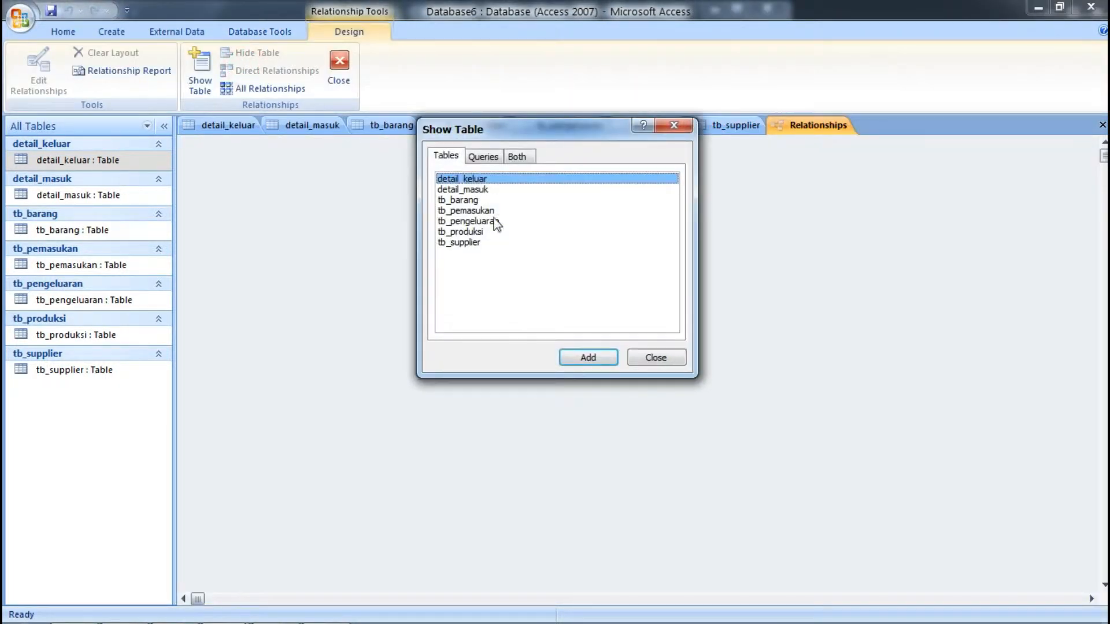
pyautogui.click(578, 355)
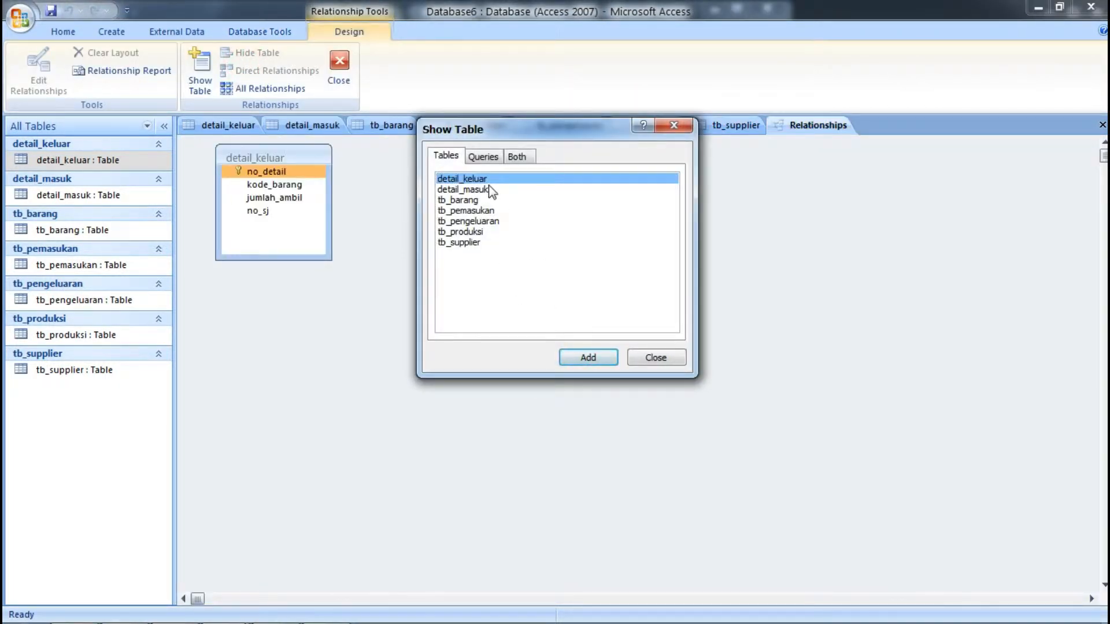
pyautogui.click(489, 190)
pyautogui.click(587, 357)
pyautogui.click(485, 200)
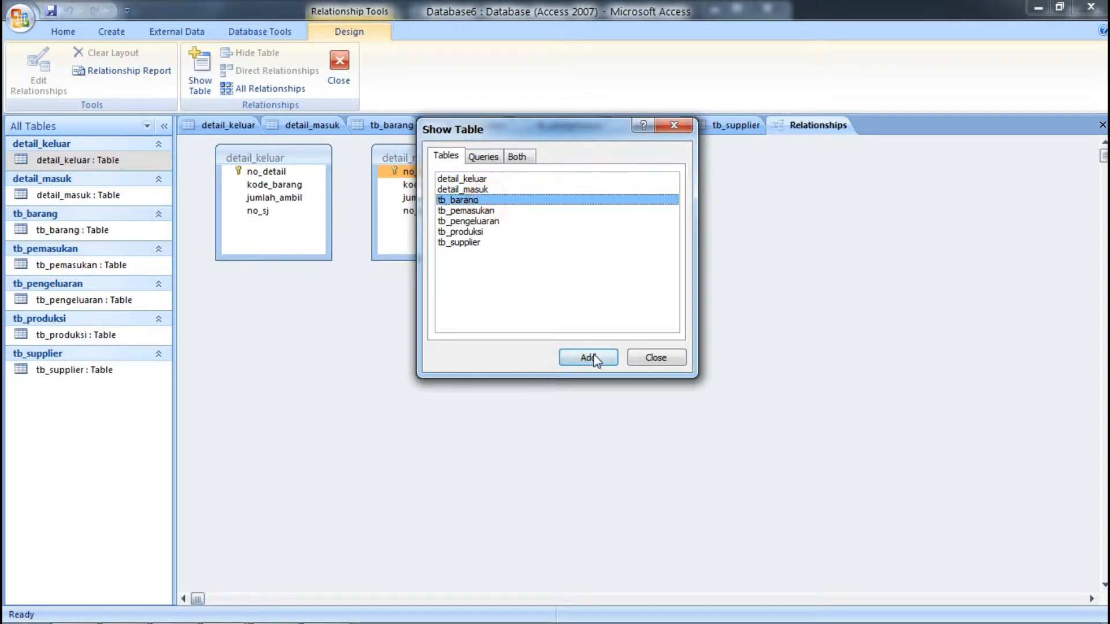
pyautogui.click(595, 358)
pyautogui.click(483, 211)
pyautogui.click(586, 357)
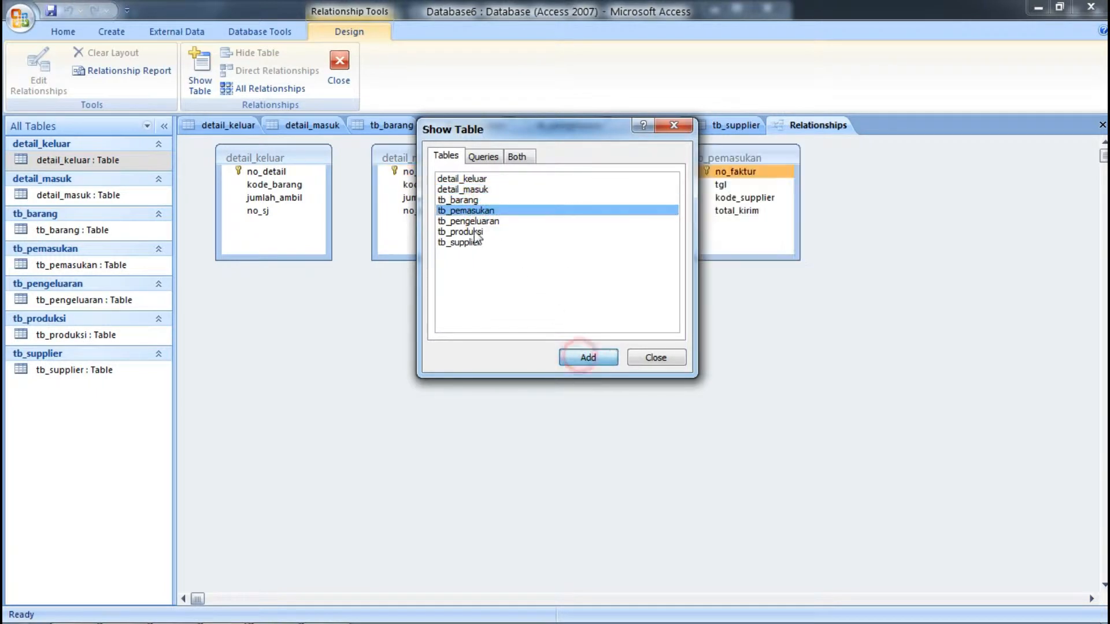
# Step: Add tb_pengeluaran, tb_produksi and tb_supplier to the relationships layout and finish adding tables
pyautogui.click(475, 220)
pyautogui.click(587, 356)
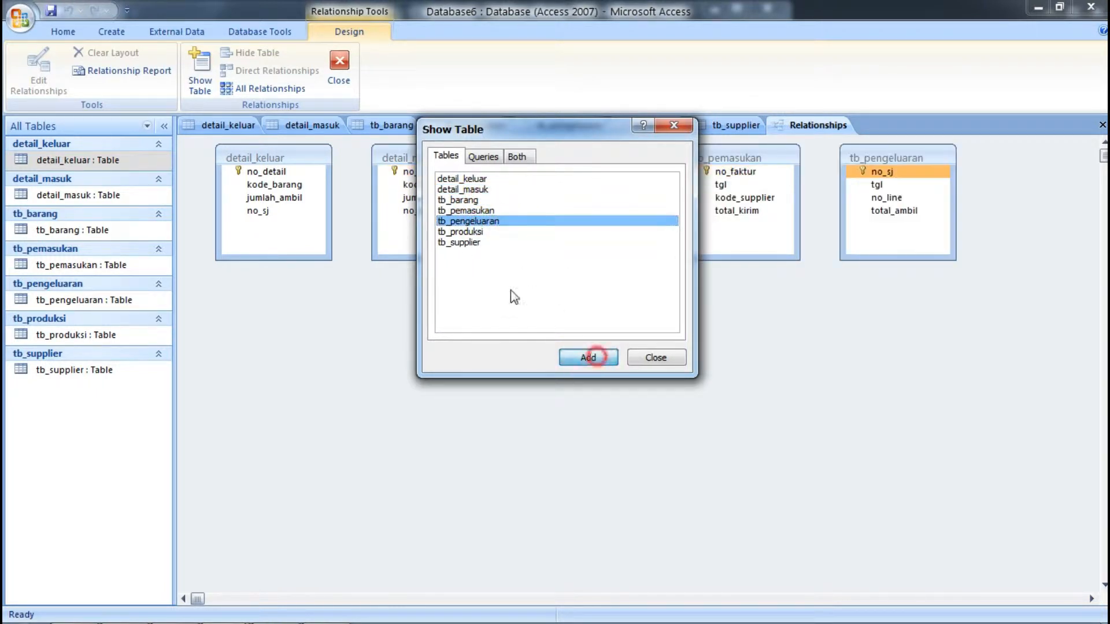
pyautogui.click(465, 231)
pyautogui.click(587, 357)
pyautogui.click(466, 243)
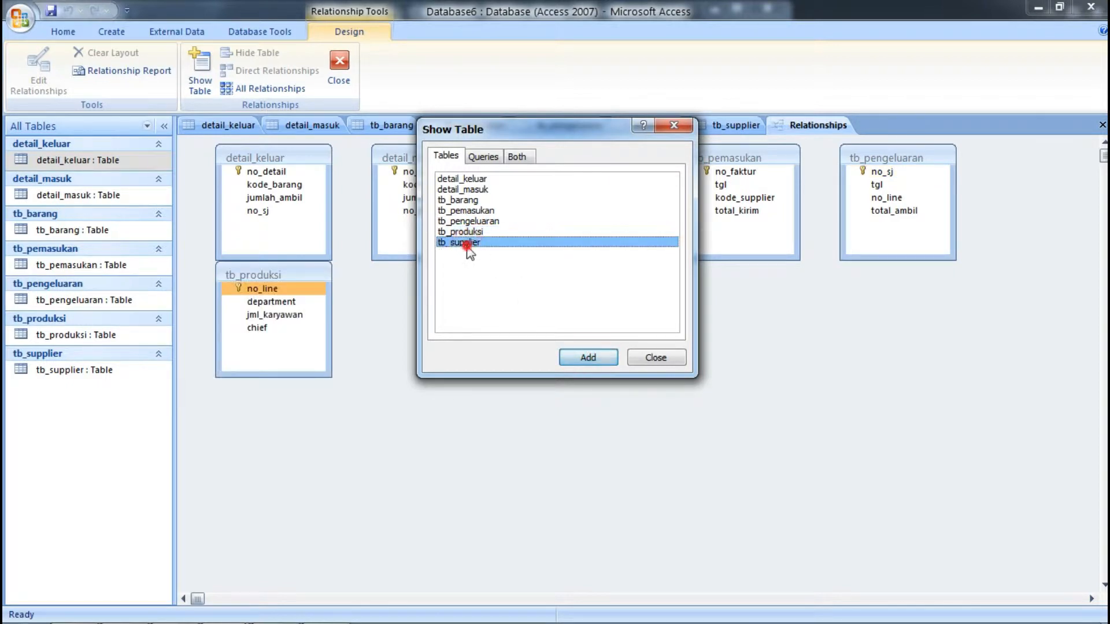
pyautogui.click(588, 357)
pyautogui.click(671, 362)
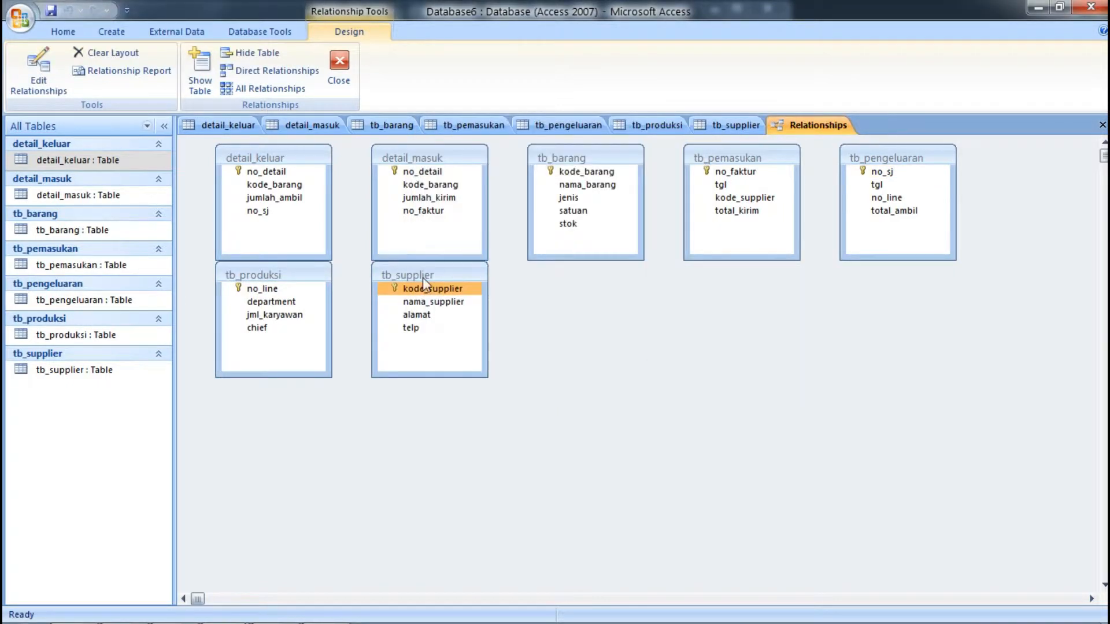
# Step: Shift the tb_supplier and detail_masuk boxes, and place the Database6 window beside db_inventory1's reference relationships diagram
pyautogui.moveTo(422, 278); pyautogui.dragTo(468, 311)
pyautogui.moveTo(425, 151); pyautogui.dragTo(448, 156)
pyautogui.doubleClick(729, 5)
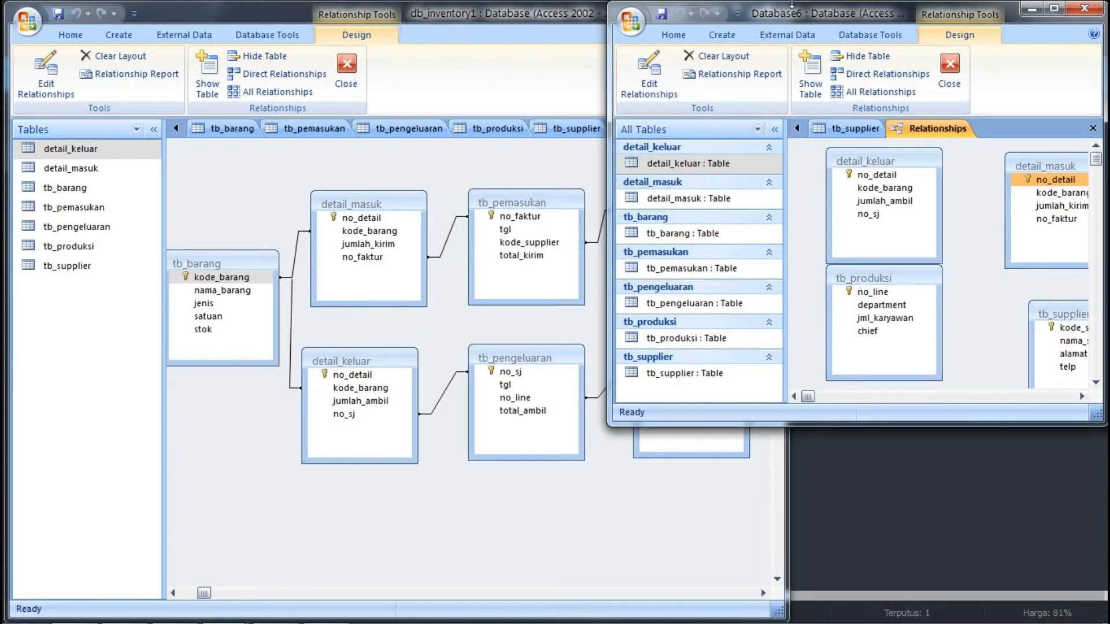
pyautogui.doubleClick(791, 2)
pyautogui.click(465, 12)
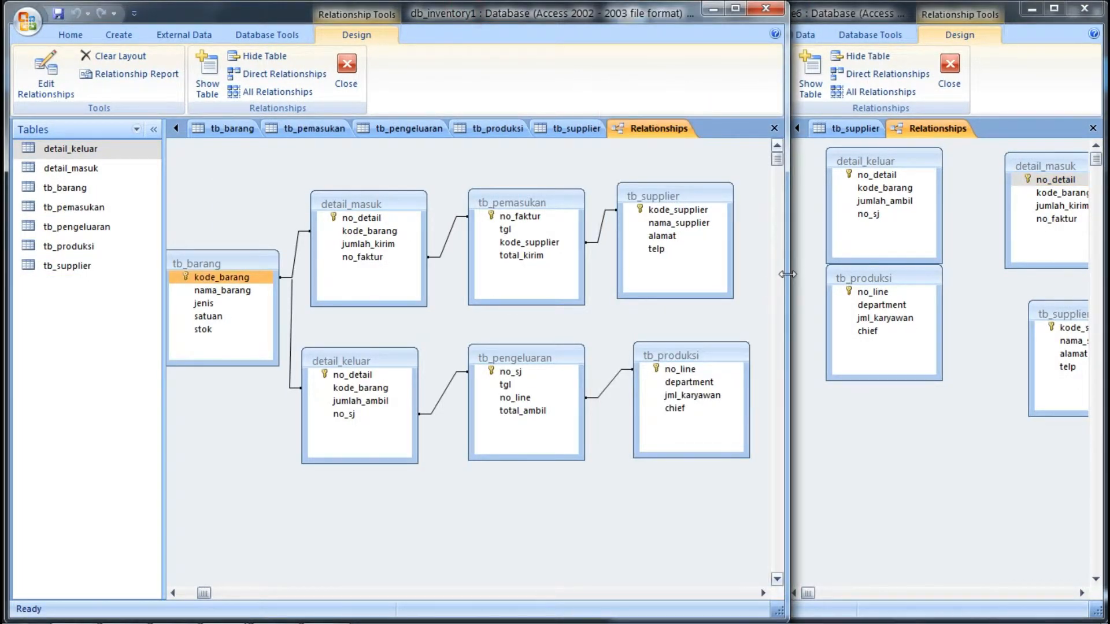
pyautogui.moveTo(787, 274)
pyautogui.mouseDown()
pyautogui.moveTo(614, 270)
pyautogui.moveTo(774, 284)
pyautogui.mouseUp()
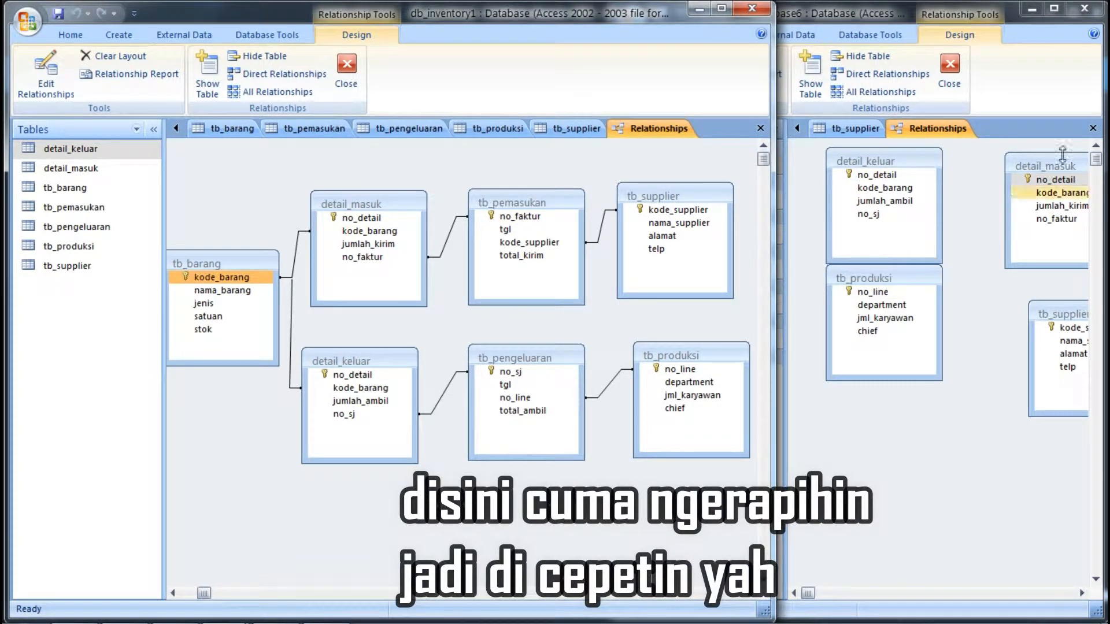
# Step: Move the tb_barang box below detail_keluar in Database6's relationships layout and return the window to its side-by-side size
pyautogui.click(1054, 8)
pyautogui.moveTo(593, 153); pyautogui.dragTo(309, 290)
pyautogui.click(1057, 7)
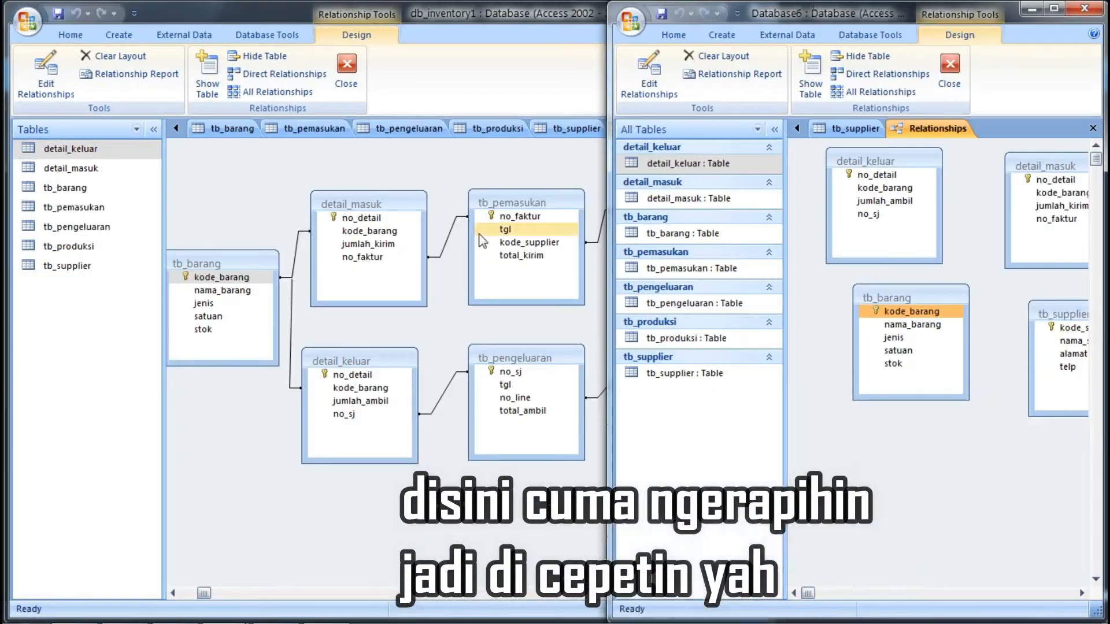
# Step: Pull the table boxes of db_inventory1's reference relationships diagram closer together and narrow that window to fit them
pyautogui.moveTo(358, 204); pyautogui.dragTo(311, 193)
pyautogui.moveTo(515, 358); pyautogui.dragTo(424, 400)
pyautogui.moveTo(664, 196); pyautogui.dragTo(546, 208)
pyautogui.moveTo(542, 199); pyautogui.dragTo(610, 205)
pyautogui.moveTo(326, 194); pyautogui.dragTo(355, 198)
pyautogui.moveTo(298, 395); pyautogui.dragTo(289, 424)
pyautogui.moveTo(549, 419); pyautogui.dragTo(563, 407)
pyautogui.moveTo(774, 278); pyautogui.dragTo(685, 278)
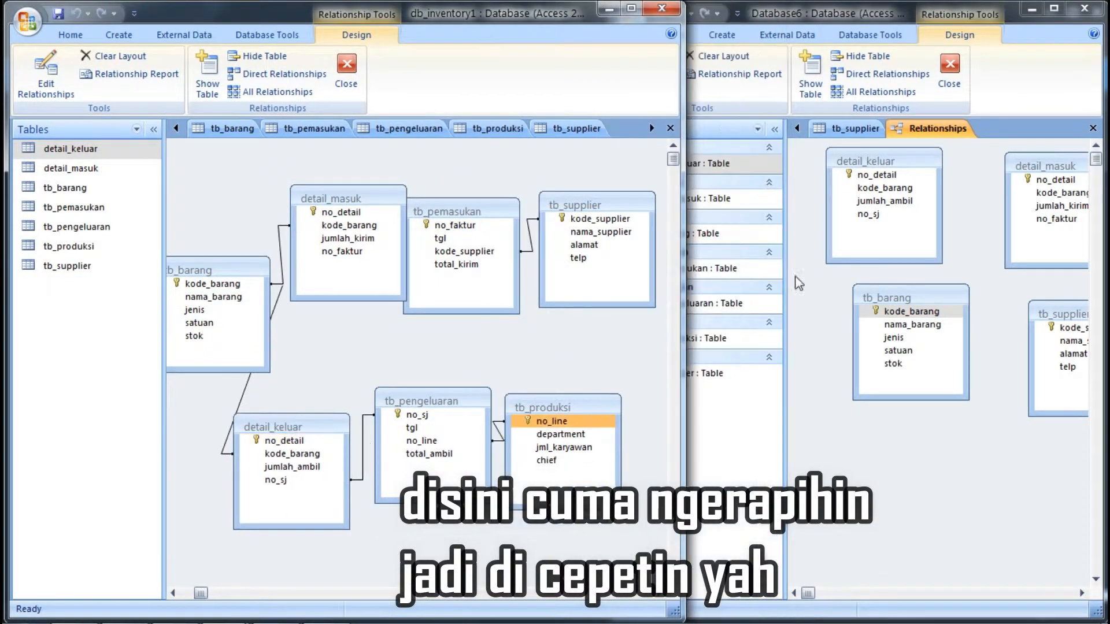
# Step: Shift and widen the Database6 window, and place tb_barang at the far left of the layout with detail_masuk and detail_keluar beside it
pyautogui.moveTo(945, 12); pyautogui.dragTo(921, 12)
pyautogui.moveTo(1083, 245); pyautogui.dragTo(1105, 245)
pyautogui.moveTo(878, 297); pyautogui.dragTo(801, 324)
pyautogui.moveTo(1012, 161); pyautogui.dragTo(886, 266)
pyautogui.moveTo(859, 162); pyautogui.dragTo(910, 442)
# Step: Rearrange the remaining Database6 table boxes to the right of detail_masuk and detail_keluar
pyautogui.moveTo(1040, 312); pyautogui.dragTo(844, 290)
pyautogui.click(884, 593)
pyautogui.moveTo(954, 369); pyautogui.dragTo(833, 422)
pyautogui.click(771, 594)
pyautogui.moveTo(861, 172); pyautogui.dragTo(998, 187)
pyautogui.moveTo(1008, 291); pyautogui.dragTo(886, 235)
pyautogui.moveTo(990, 423); pyautogui.dragTo(976, 419)
pyautogui.click(771, 594)
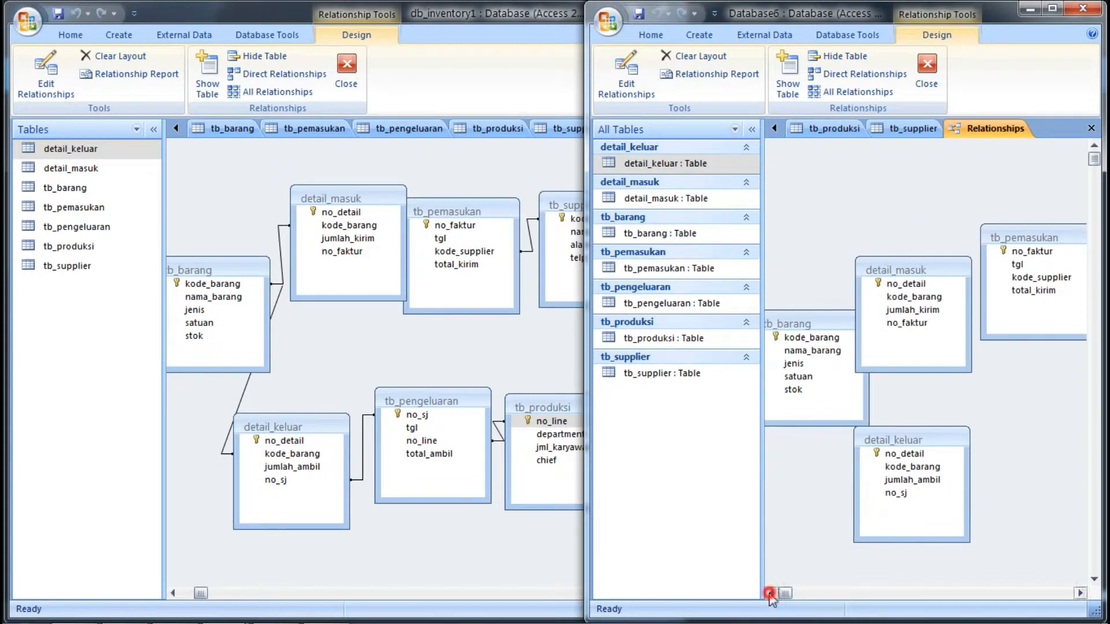
# Step: Bring the outlying table boxes in Database6 closer together, raise detail_masuk, and narrow the navigation pane to free layout space
pyautogui.click(1079, 593)
pyautogui.click(1079, 593)
pyautogui.moveTo(1026, 299); pyautogui.dragTo(900, 324)
pyautogui.click(771, 593)
pyautogui.moveTo(1081, 328); pyautogui.dragTo(908, 429)
pyautogui.moveTo(890, 267); pyautogui.dragTo(920, 184)
pyautogui.moveTo(809, 324); pyautogui.dragTo(667, 277)
pyautogui.moveTo(847, 188); pyautogui.dragTo(867, 187)
# Step: Space out the table boxes in db_inventory1's reference diagram so each relationship line is clear, and narrow its table list
pyautogui.moveTo(216, 269); pyautogui.dragTo(205, 287)
pyautogui.moveTo(164, 289)
pyautogui.mouseDown()
pyautogui.moveTo(134, 289)
pyautogui.moveTo(183, 299)
pyautogui.mouseUp()
pyautogui.moveTo(523, 408); pyautogui.dragTo(597, 422)
pyautogui.moveTo(430, 417); pyautogui.dragTo(478, 417)
pyautogui.moveTo(271, 427); pyautogui.dragTo(324, 409)
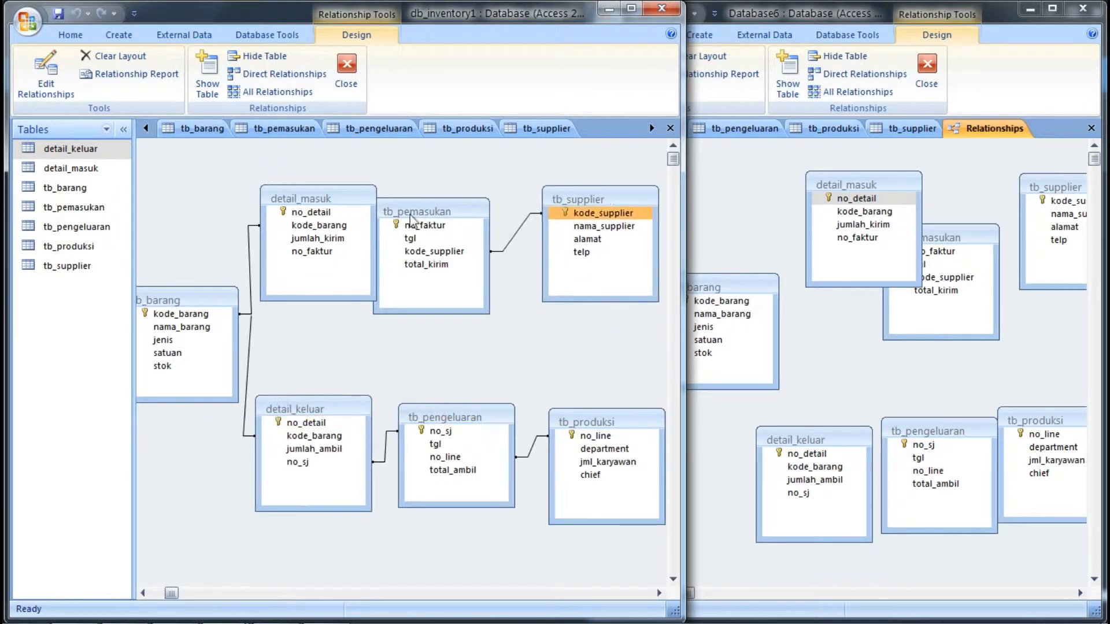
pyautogui.moveTo(411, 213); pyautogui.dragTo(441, 197)
# Step: Arrange Database6's tb_barang, detail_keluar, tb_pemasukan and tb_supplier boxes so none of the tables overlap
pyautogui.moveTo(734, 287); pyautogui.dragTo(740, 302)
pyautogui.moveTo(843, 434); pyautogui.dragTo(796, 440)
pyautogui.moveTo(961, 237); pyautogui.dragTo(991, 308)
pyautogui.moveTo(1055, 187); pyautogui.dragTo(1050, 170)
pyautogui.click(185, 300)
pyautogui.moveTo(724, 301); pyautogui.dragTo(726, 308)
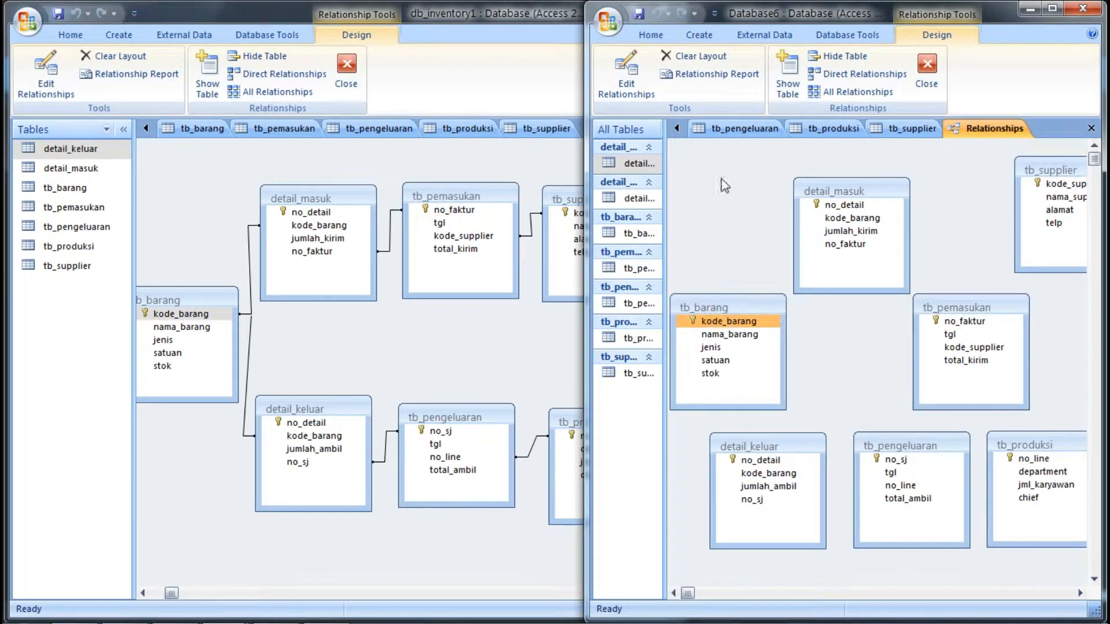
# Step: Start a new relationship in Database6 with tb_barang as the left table
pyautogui.click(630, 85)
pyautogui.click(794, 190)
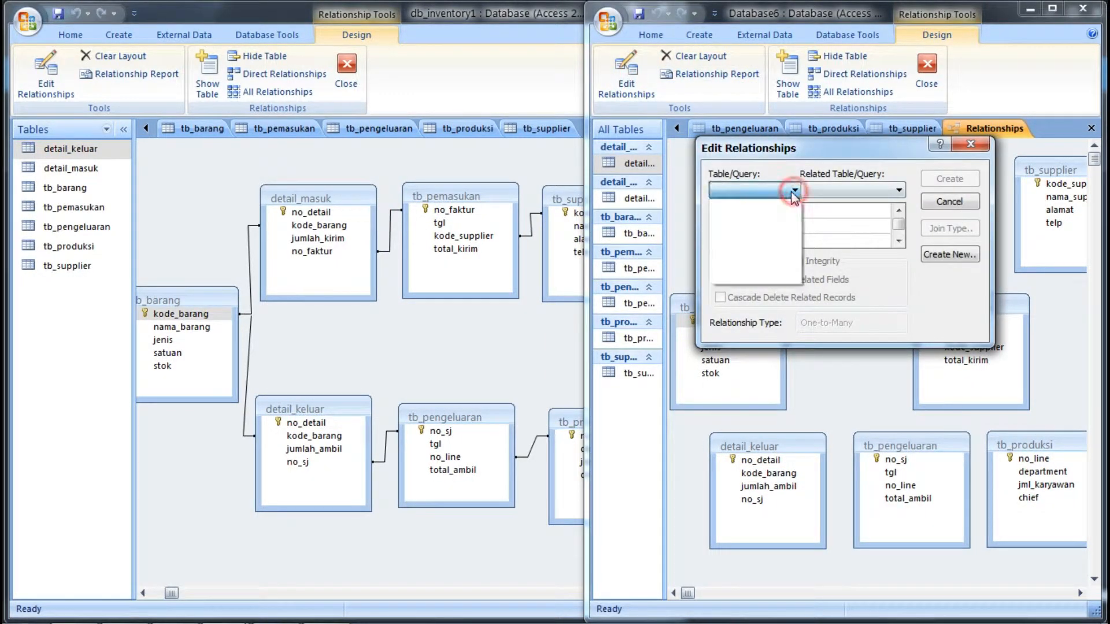
pyautogui.click(818, 192)
pyautogui.click(826, 194)
pyautogui.click(829, 195)
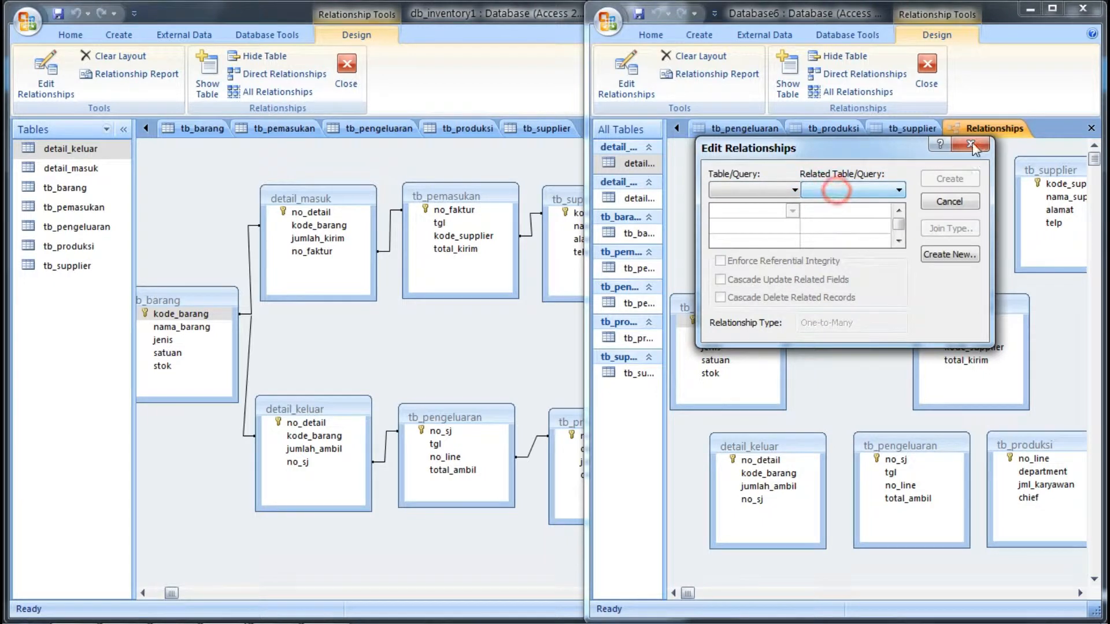
pyautogui.click(949, 255)
pyautogui.click(783, 214)
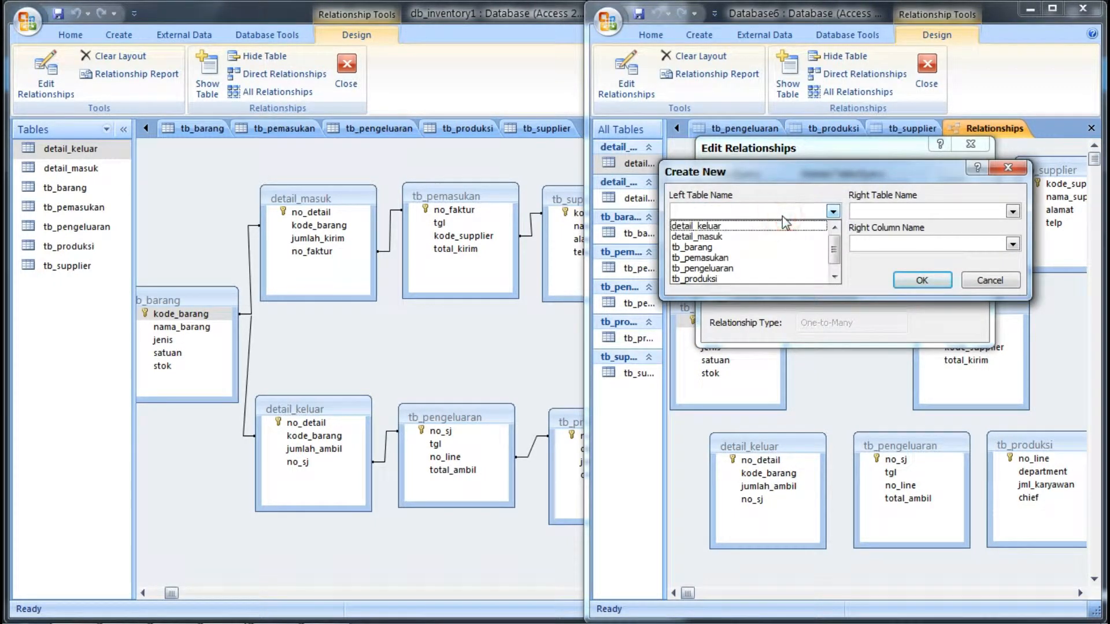
pyautogui.click(787, 210)
pyautogui.click(802, 210)
pyautogui.scroll(-1, 762, 261)
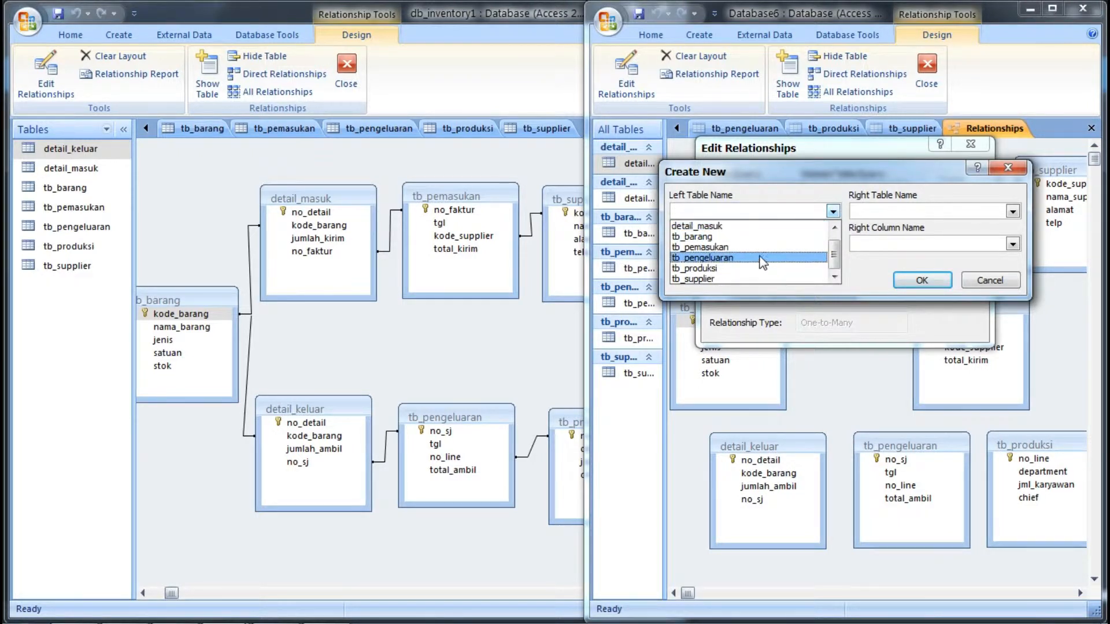
pyautogui.scroll(1, 761, 249)
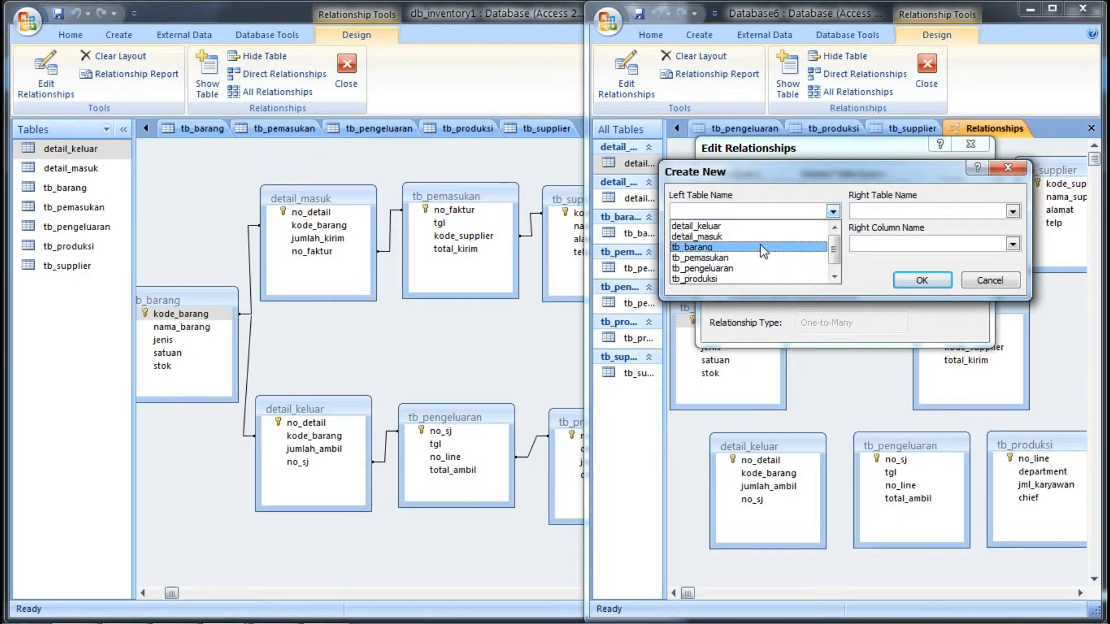
pyautogui.scroll(-1, 759, 248)
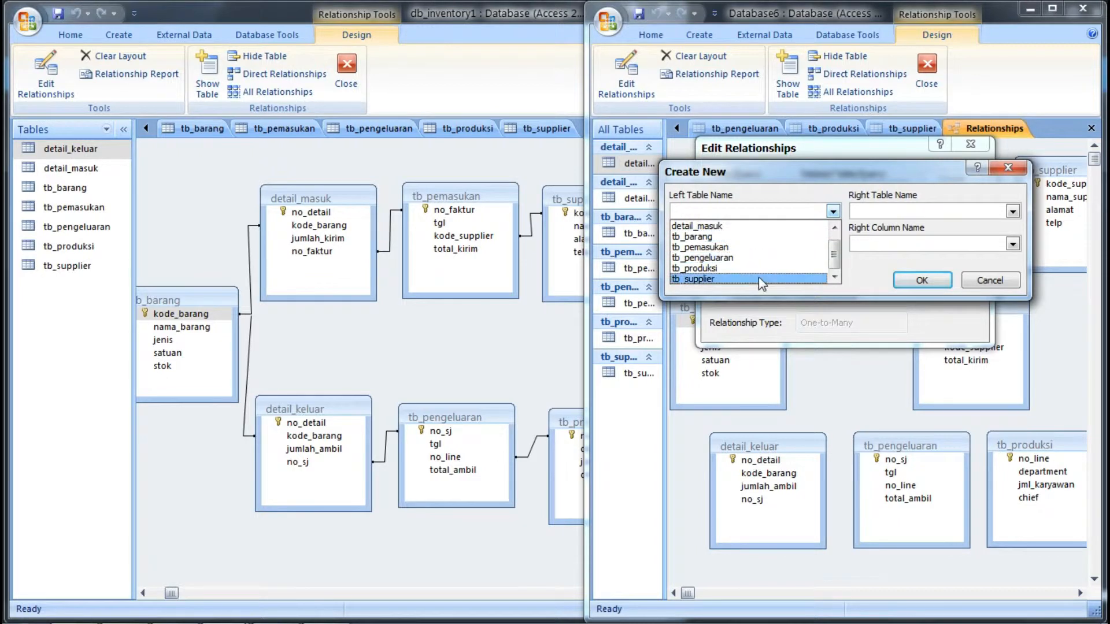
pyautogui.click(760, 237)
# Step: Set detail_masuk as the right table of the new relationship
pyautogui.click(876, 211)
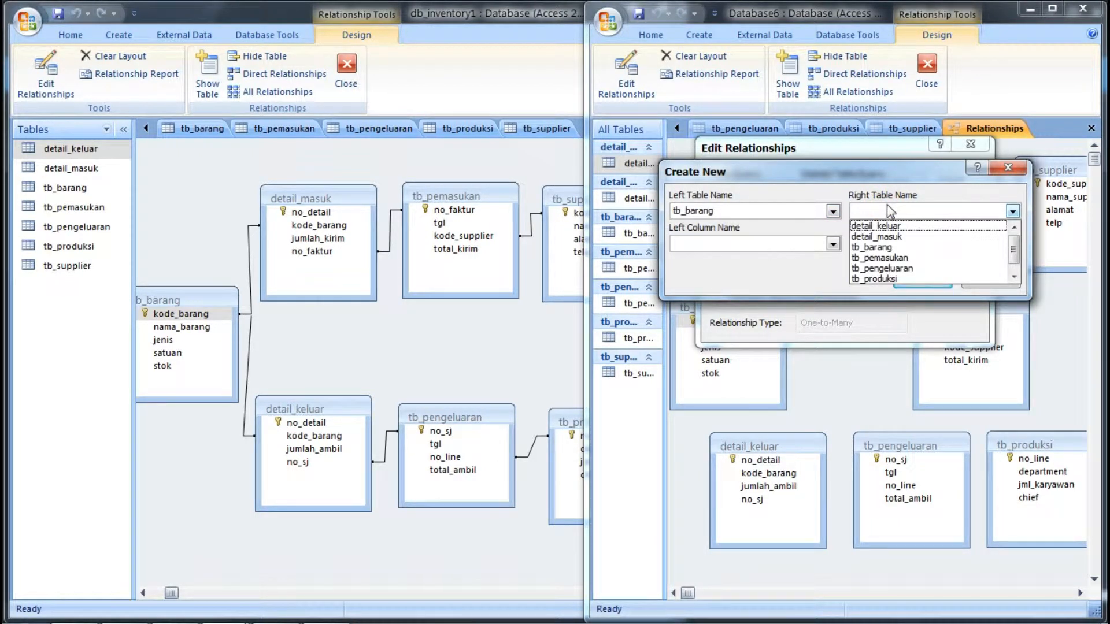
pyautogui.click(898, 226)
pyautogui.click(905, 238)
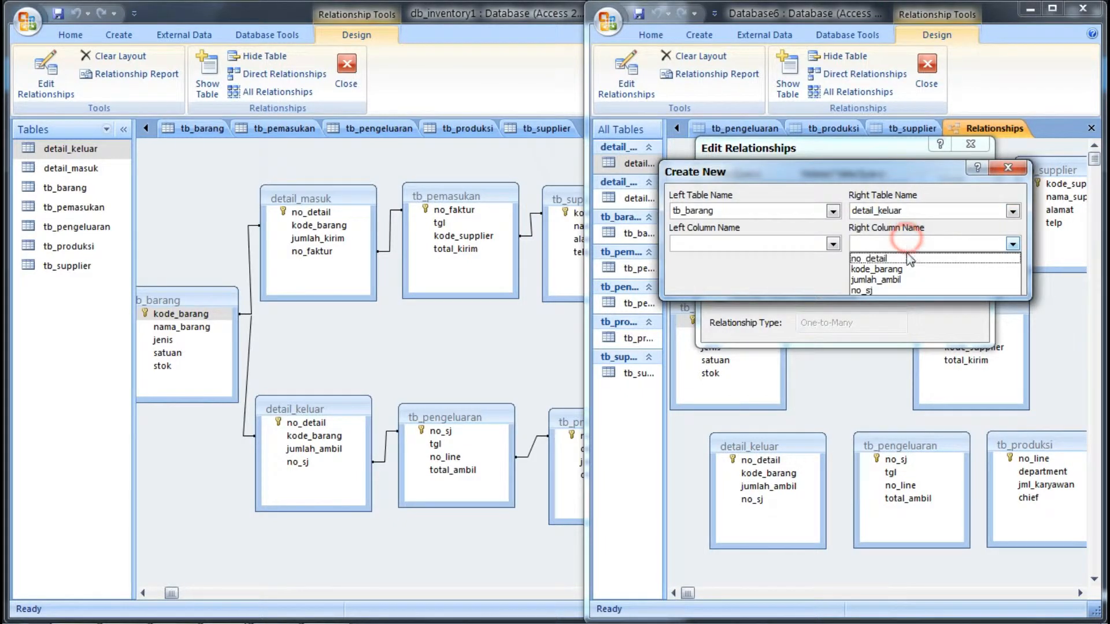
pyautogui.click(900, 211)
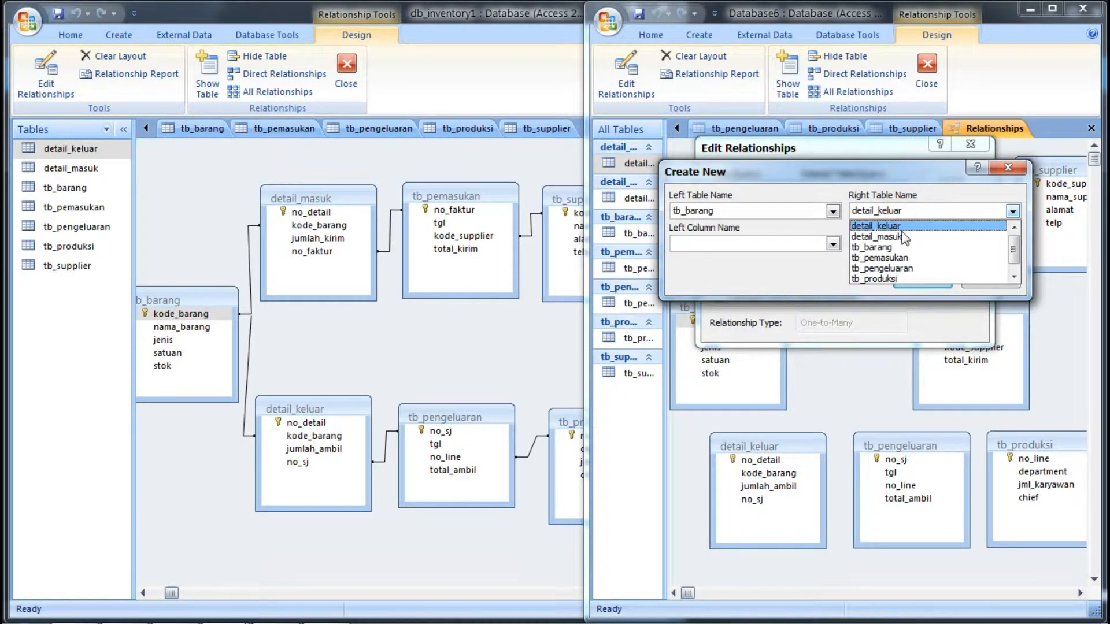
pyautogui.click(902, 237)
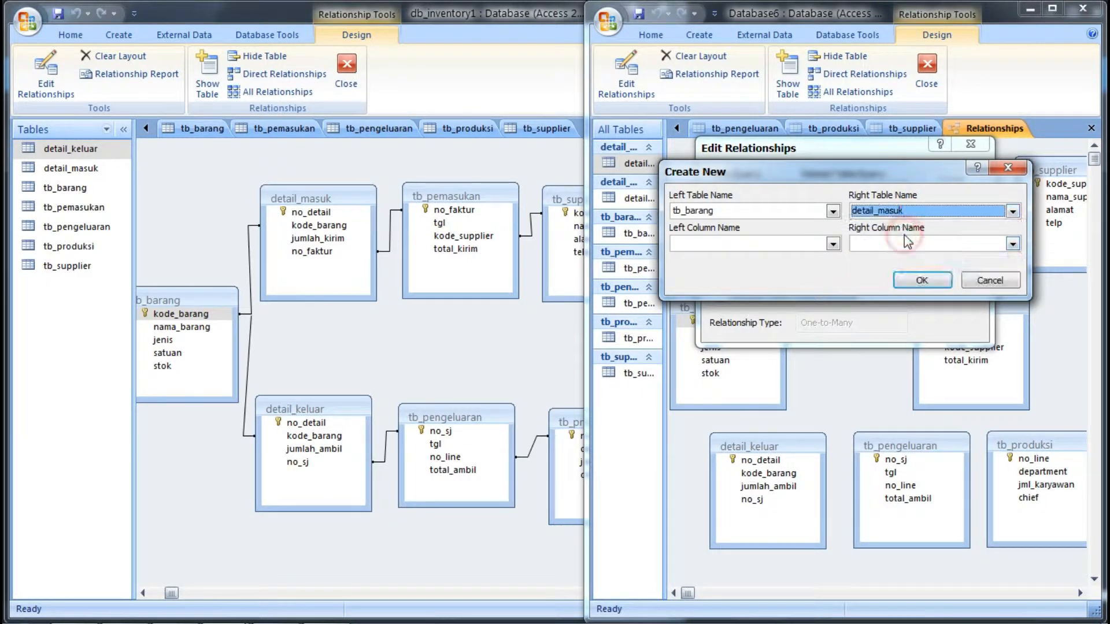
# Step: Match kode_barang on both sides and create the relationship between tb_barang and detail_masuk
pyautogui.click(798, 249)
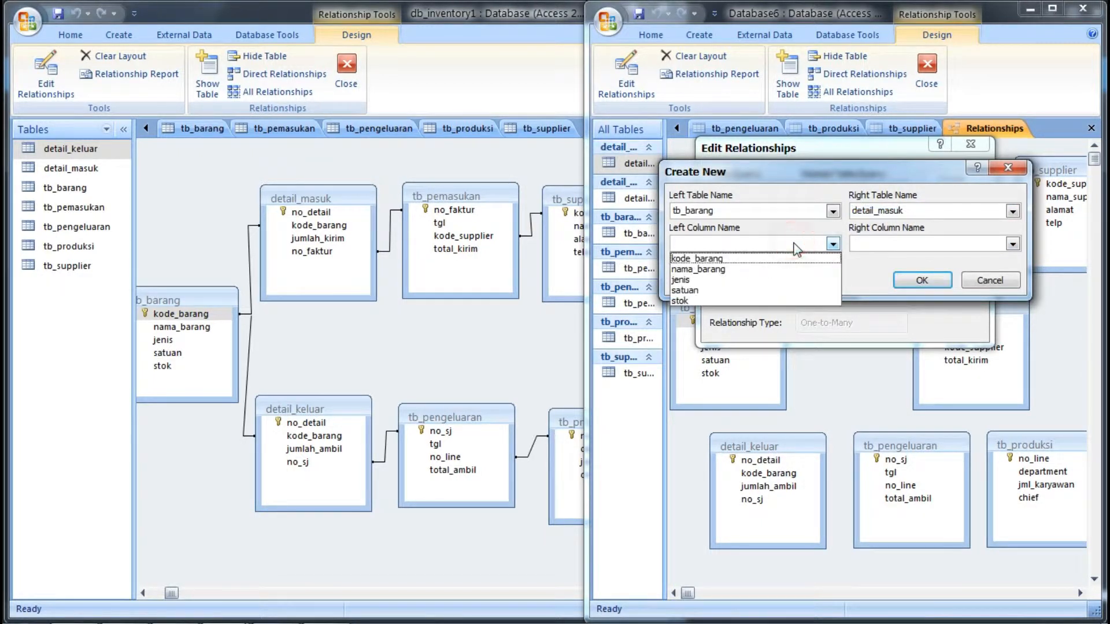
pyautogui.click(768, 259)
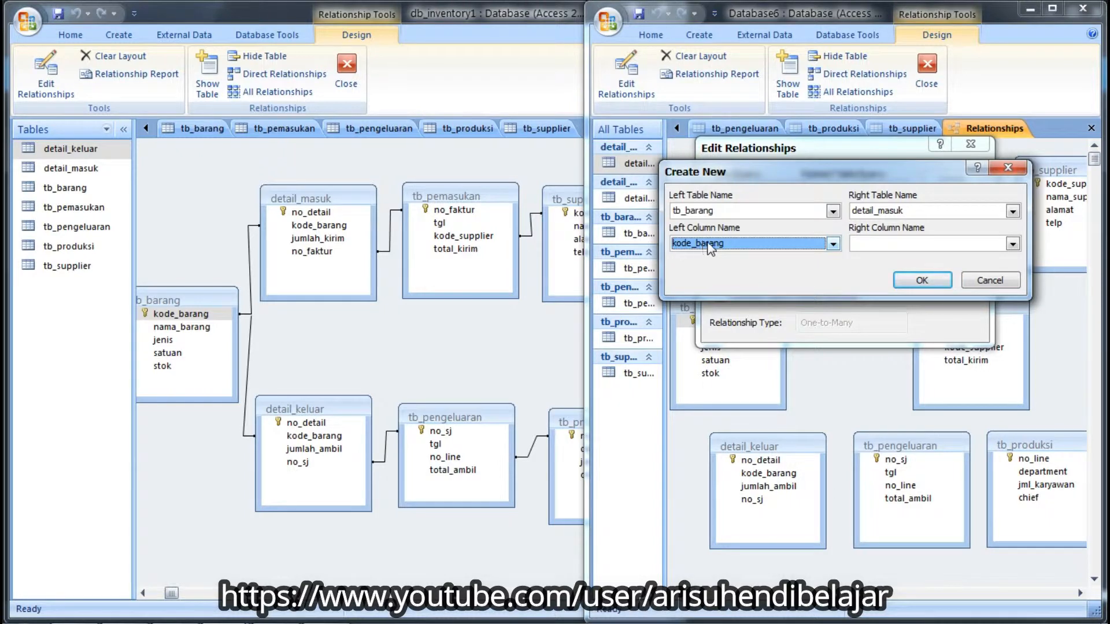
pyautogui.click(921, 245)
pyautogui.click(904, 269)
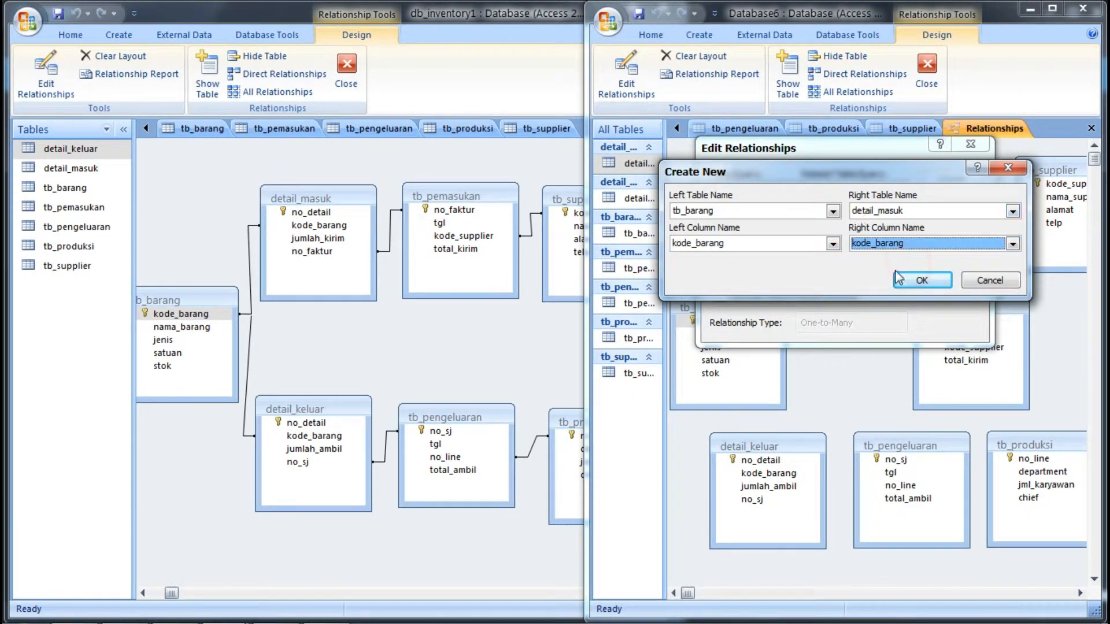
pyautogui.click(906, 281)
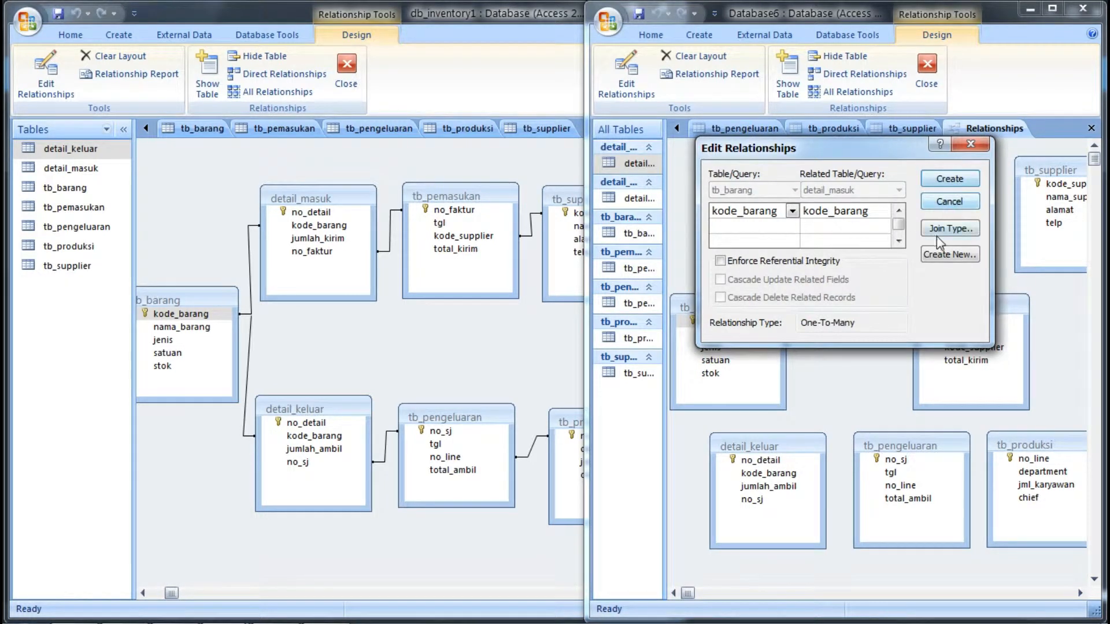
pyautogui.click(950, 179)
# Step: Shift tb_barang and detail_masuk to expose their relationship line, and compare their linked kode_barang fields with the db_inventory1 reference
pyautogui.moveTo(733, 306)
pyautogui.mouseDown()
pyautogui.moveTo(707, 297)
pyautogui.moveTo(720, 300)
pyautogui.mouseUp()
pyautogui.moveTo(854, 186); pyautogui.dragTo(862, 194)
pyautogui.click(829, 225)
pyautogui.click(736, 328)
pyautogui.click(730, 315)
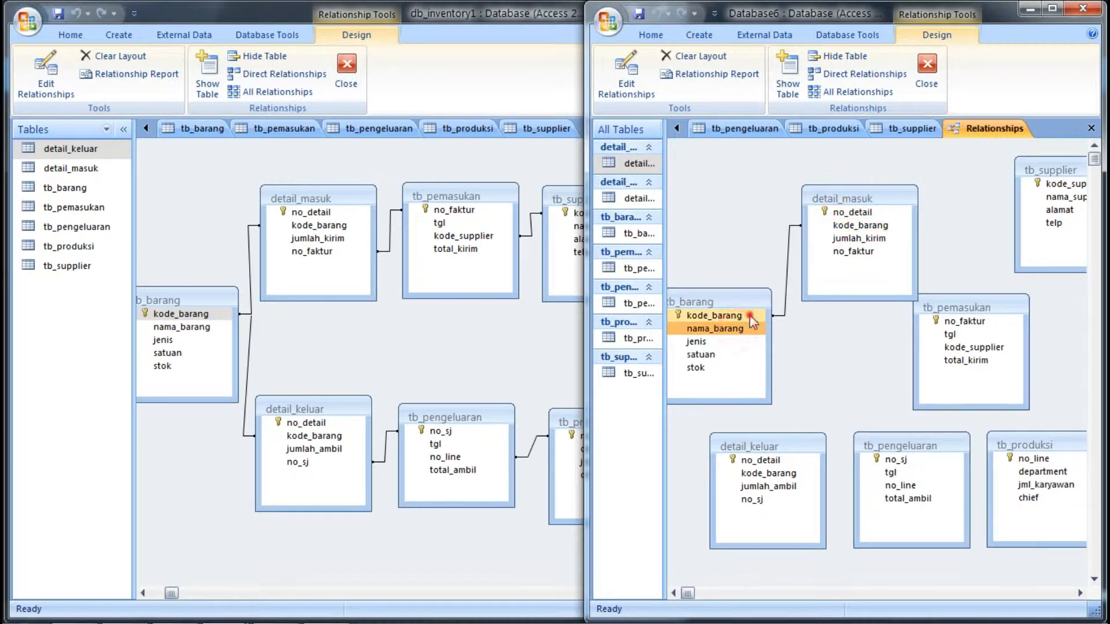
pyautogui.click(306, 225)
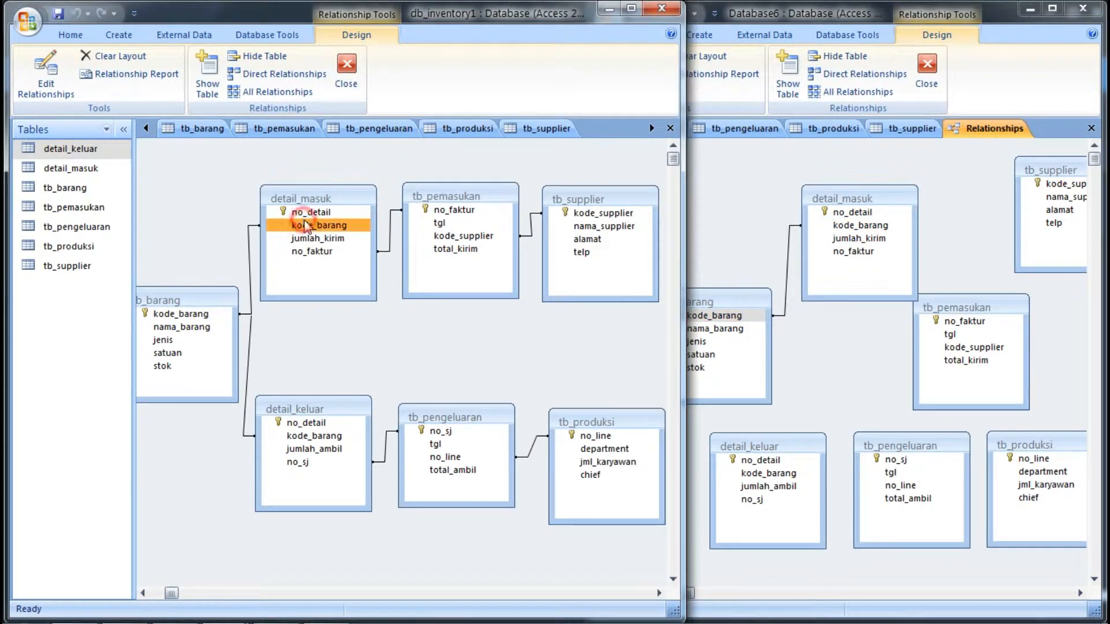
pyautogui.click(844, 227)
pyautogui.click(735, 315)
pyautogui.rightClick(735, 317)
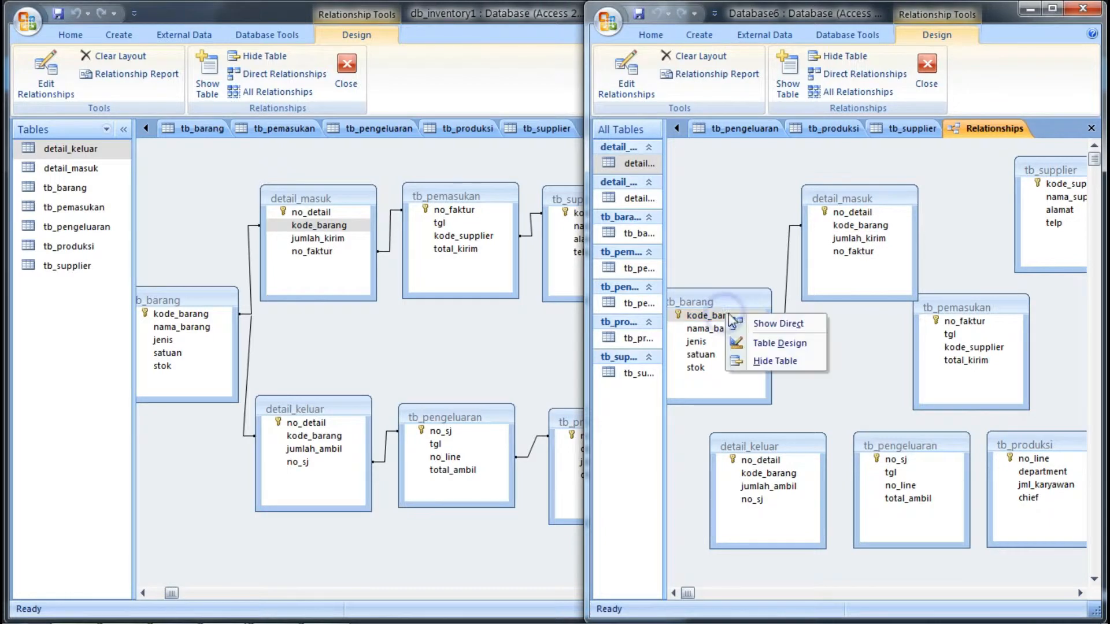
# Step: Start another new relationship with tb_barang as the left table and detail_keluar as the right table
pyautogui.click(626, 72)
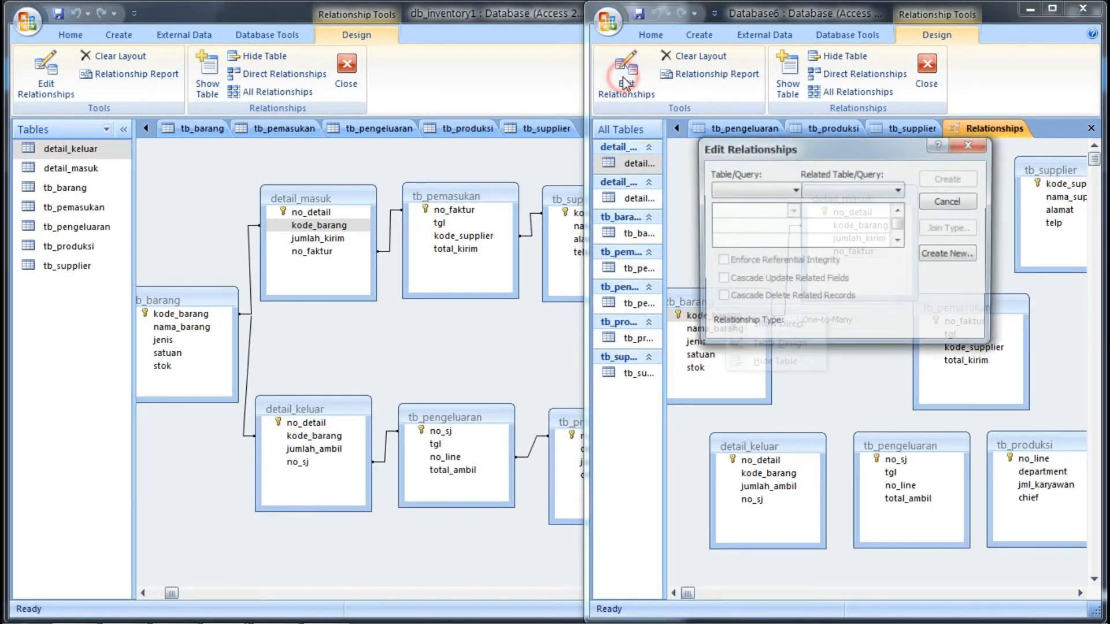
pyautogui.click(947, 254)
pyautogui.click(790, 211)
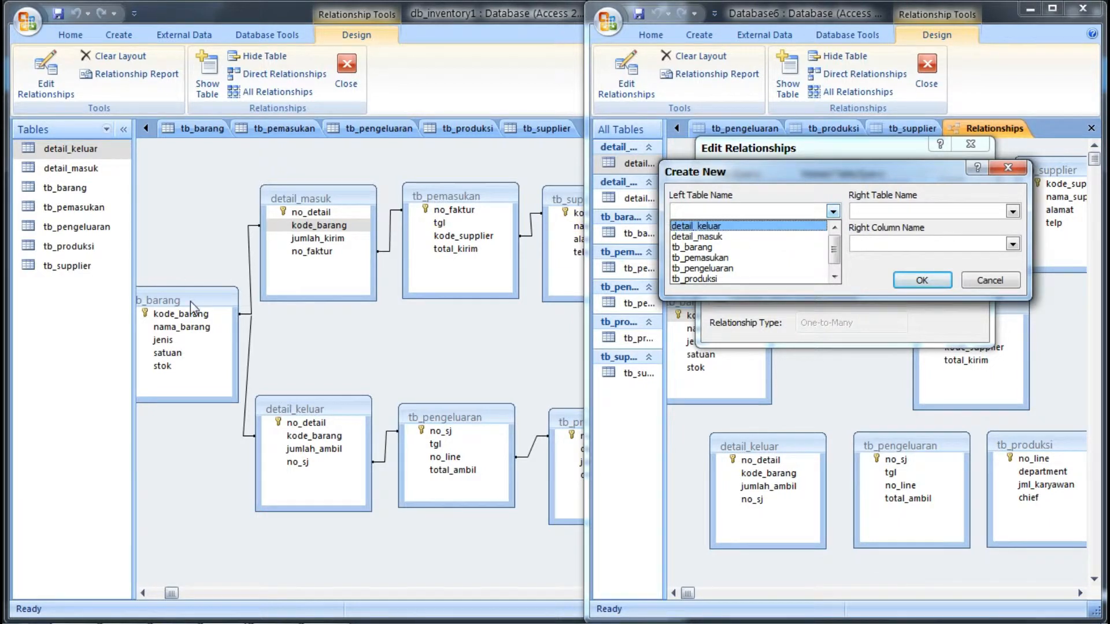
pyautogui.click(748, 247)
pyautogui.click(934, 211)
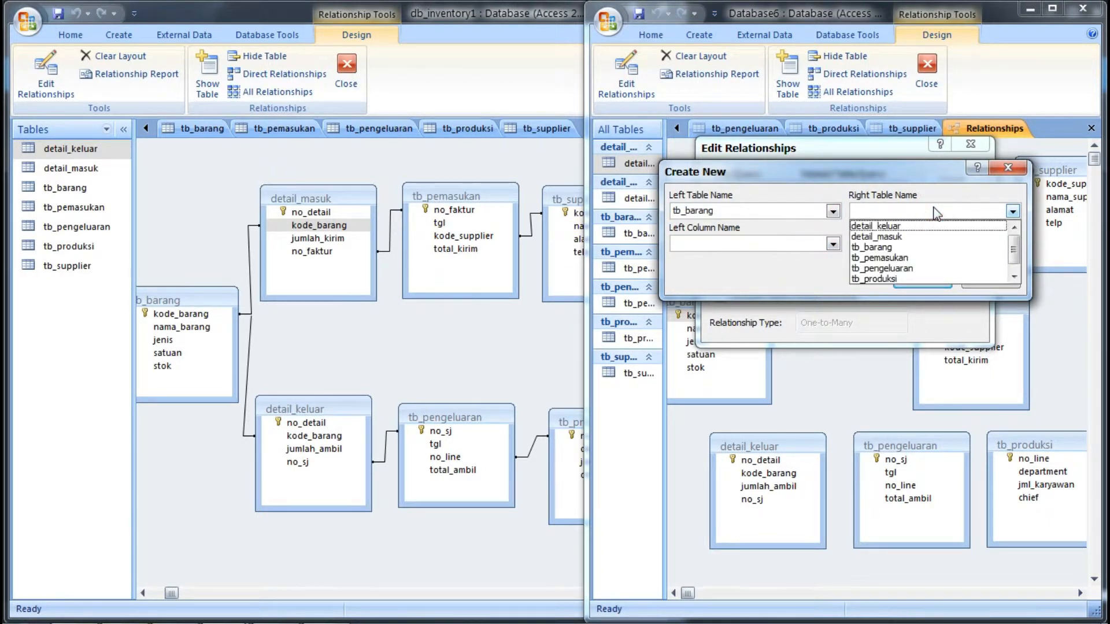
pyautogui.click(928, 225)
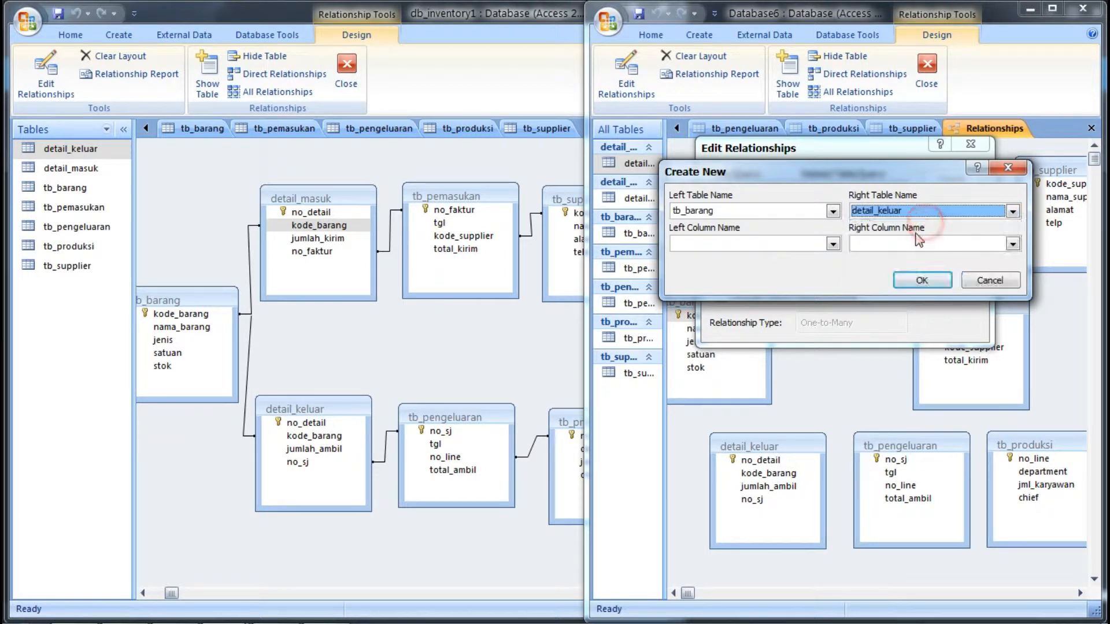
# Step: Match kode_barang on both sides and create the relationship between tb_barang and detail_keluar
pyautogui.click(915, 246)
pyautogui.click(911, 268)
pyautogui.click(792, 242)
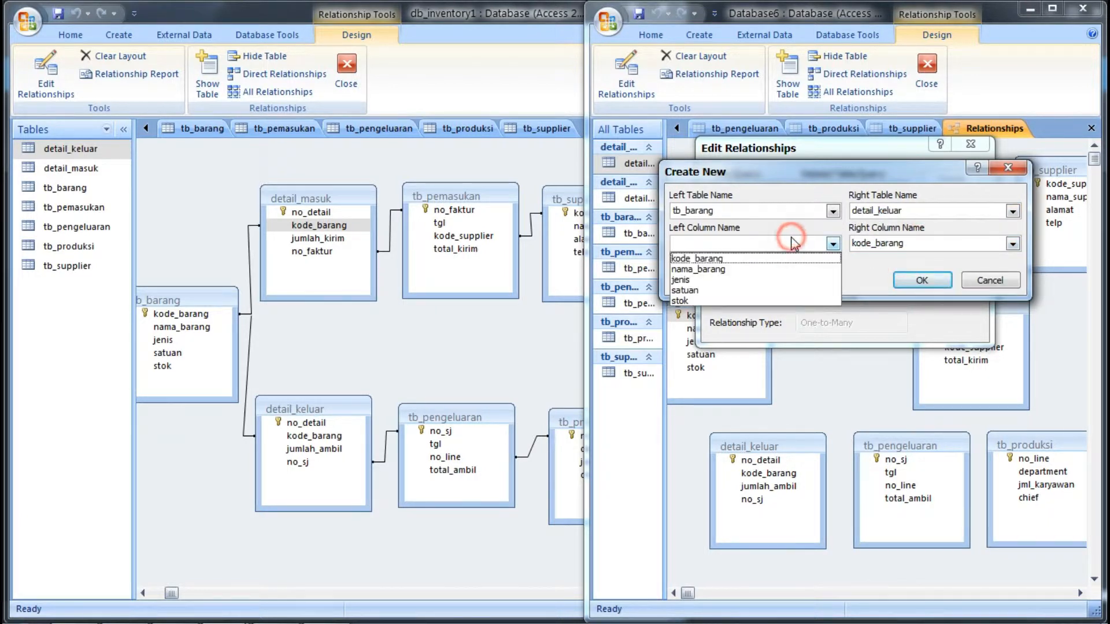
pyautogui.click(781, 259)
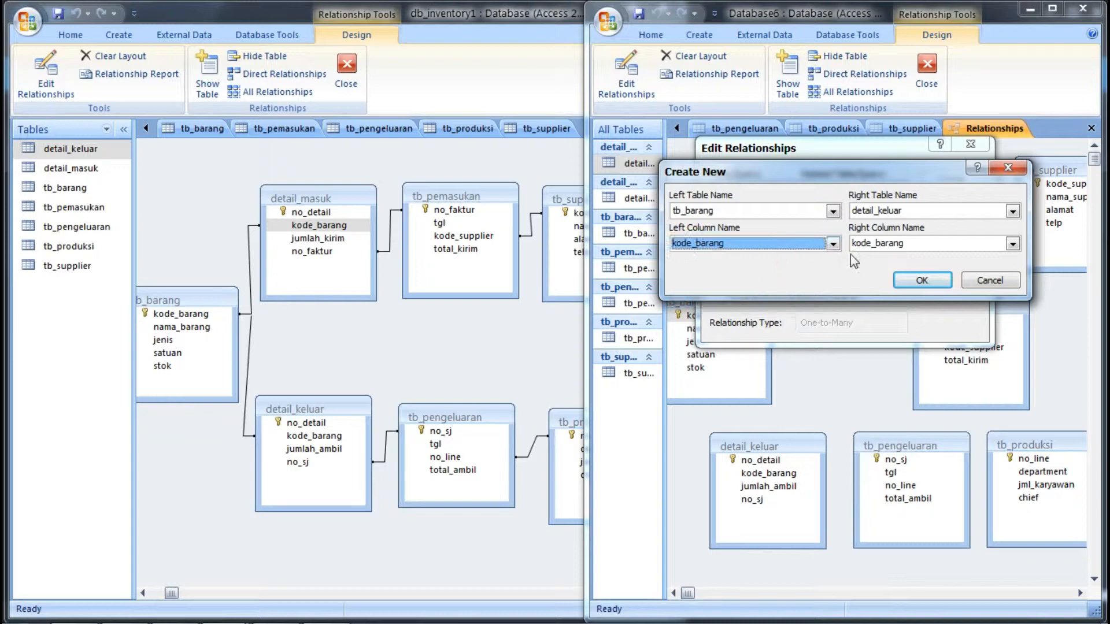
pyautogui.click(923, 281)
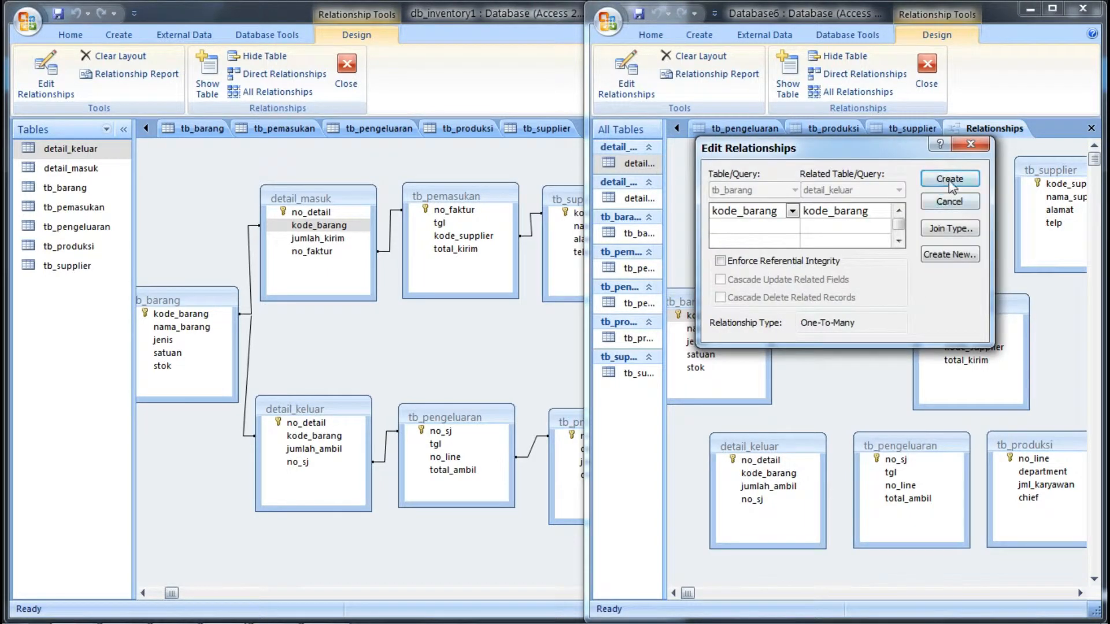
pyautogui.click(950, 179)
# Step: Reposition tb_barang, detail_masuk and detail_keluar around their relationship lines, and bring tb_pemasukan and tb_supplier into a row with detail_masuk
pyautogui.moveTo(744, 298)
pyautogui.mouseDown()
pyautogui.moveTo(740, 290)
pyautogui.moveTo(717, 324)
pyautogui.mouseUp()
pyautogui.moveTo(776, 445)
pyautogui.mouseDown()
pyautogui.moveTo(798, 439)
pyautogui.moveTo(778, 445)
pyautogui.mouseUp()
pyautogui.moveTo(834, 199); pyautogui.dragTo(788, 249)
pyautogui.moveTo(722, 325); pyautogui.dragTo(685, 337)
pyautogui.moveTo(752, 453); pyautogui.dragTo(777, 405)
pyautogui.moveTo(830, 245); pyautogui.dragTo(790, 245)
pyautogui.moveTo(804, 405); pyautogui.dragTo(791, 428)
pyautogui.moveTo(794, 257); pyautogui.dragTo(807, 263)
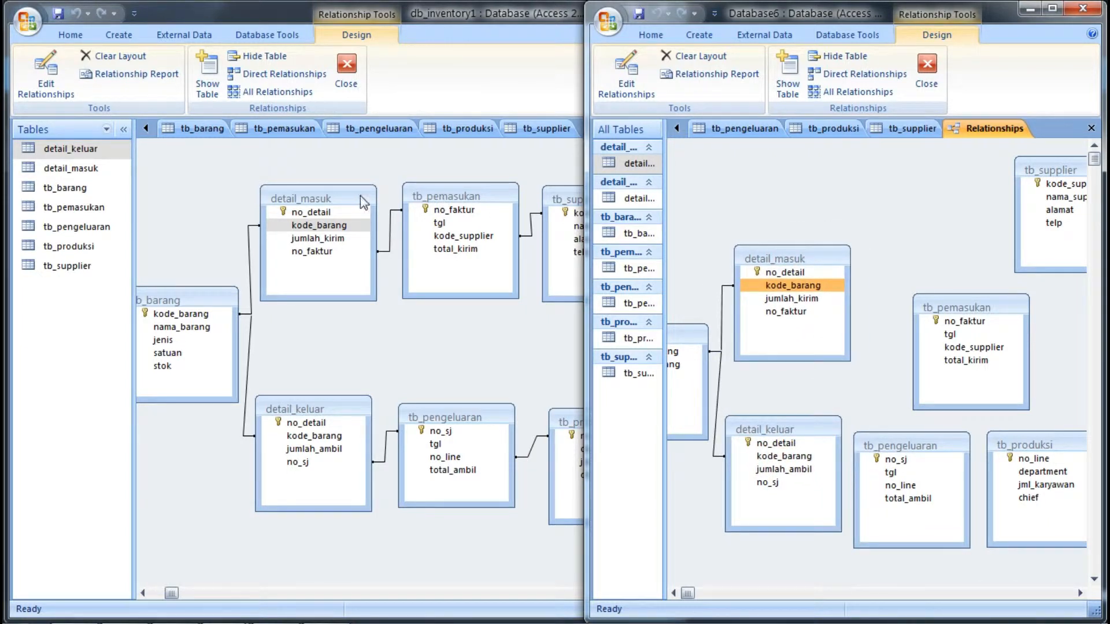
pyautogui.moveTo(922, 238); pyautogui.dragTo(909, 242)
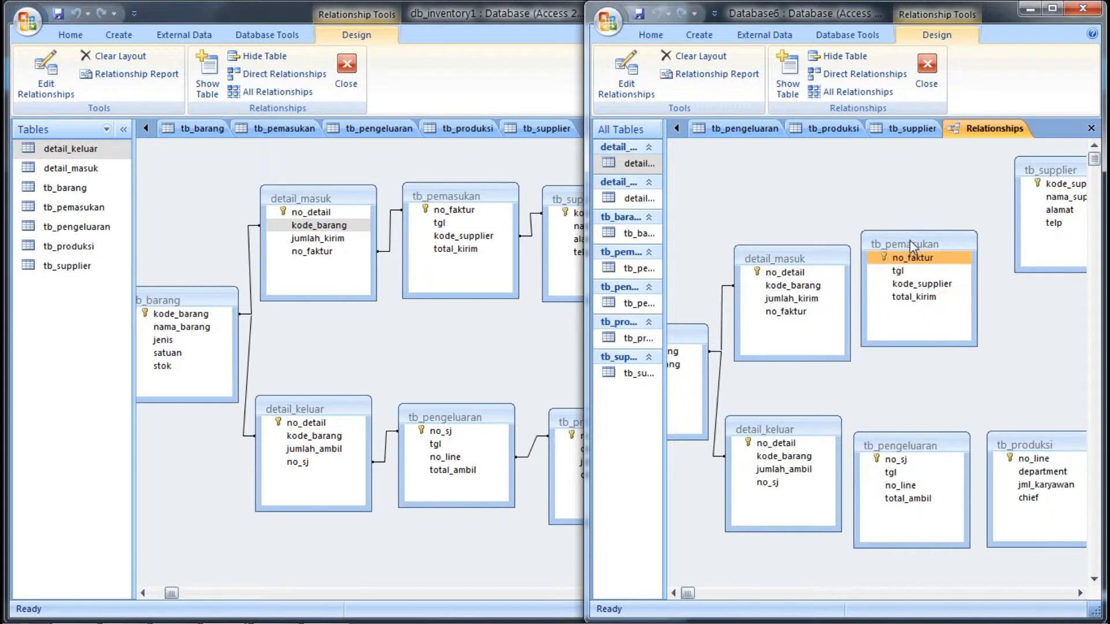
pyautogui.moveTo(1034, 173); pyautogui.dragTo(1020, 243)
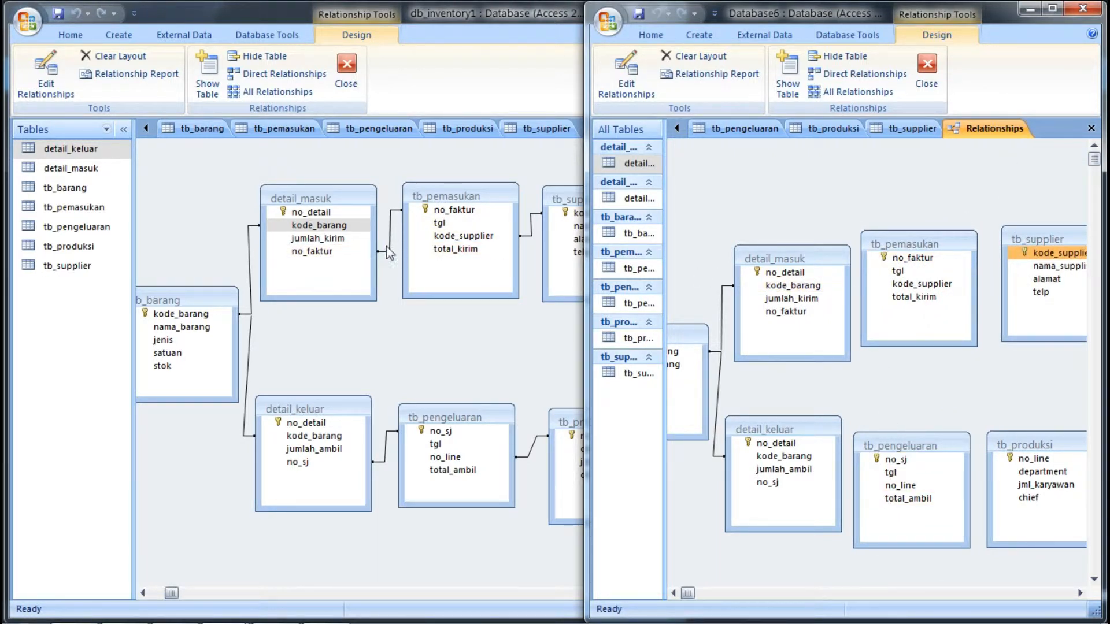
# Step: Start a new relationship in Database6 with detail_masuk as the left table and tb_pemasukan as the right table
pyautogui.rightClick(810, 311)
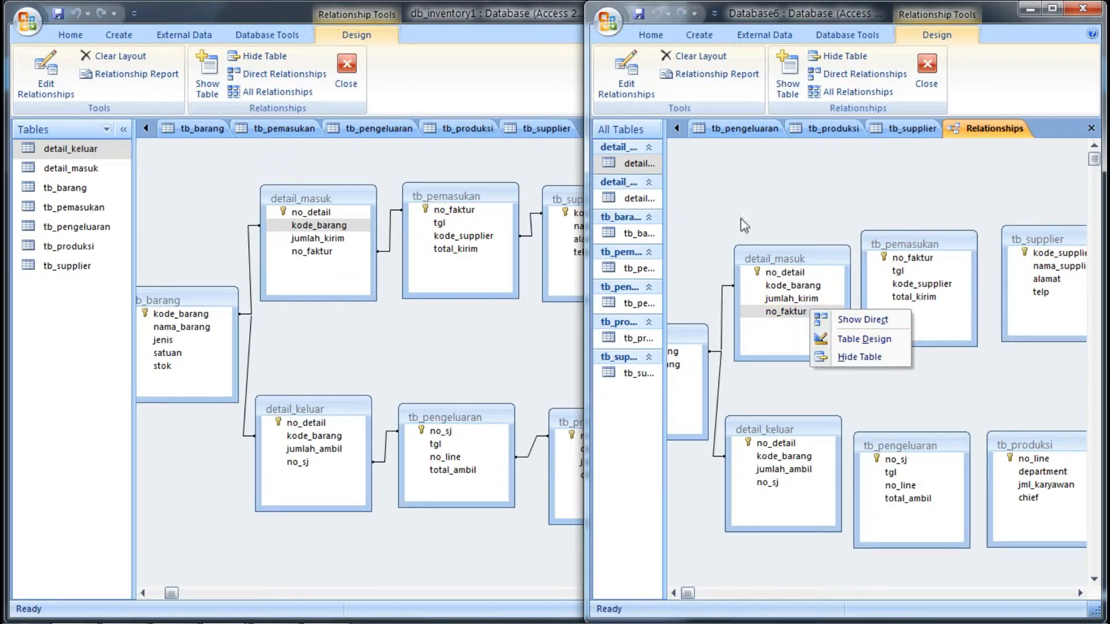
pyautogui.click(782, 256)
pyautogui.click(626, 74)
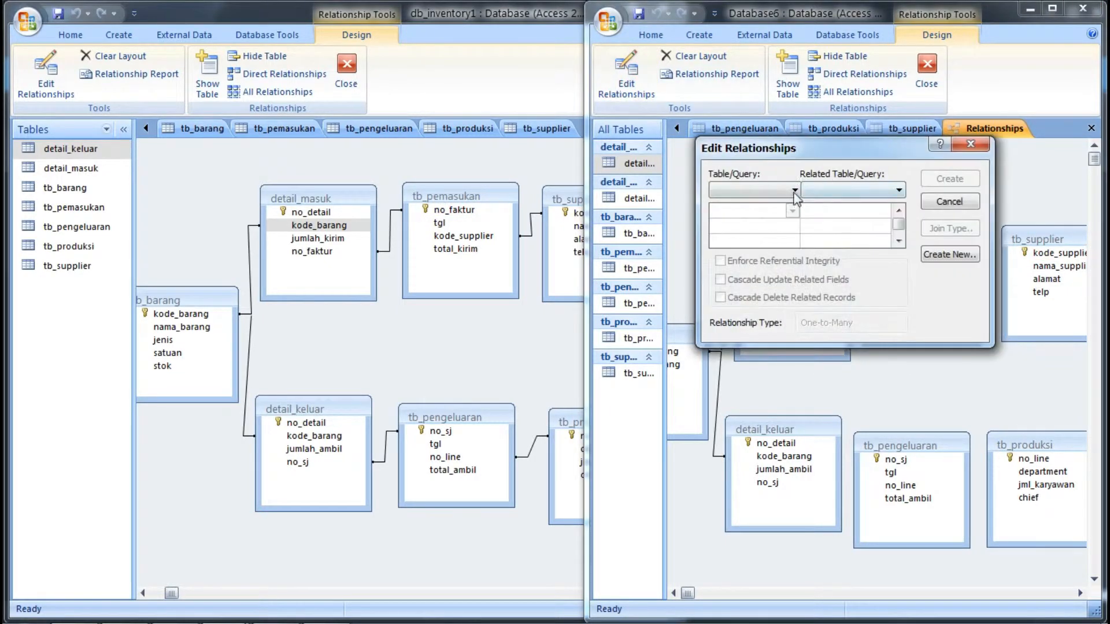
pyautogui.click(950, 254)
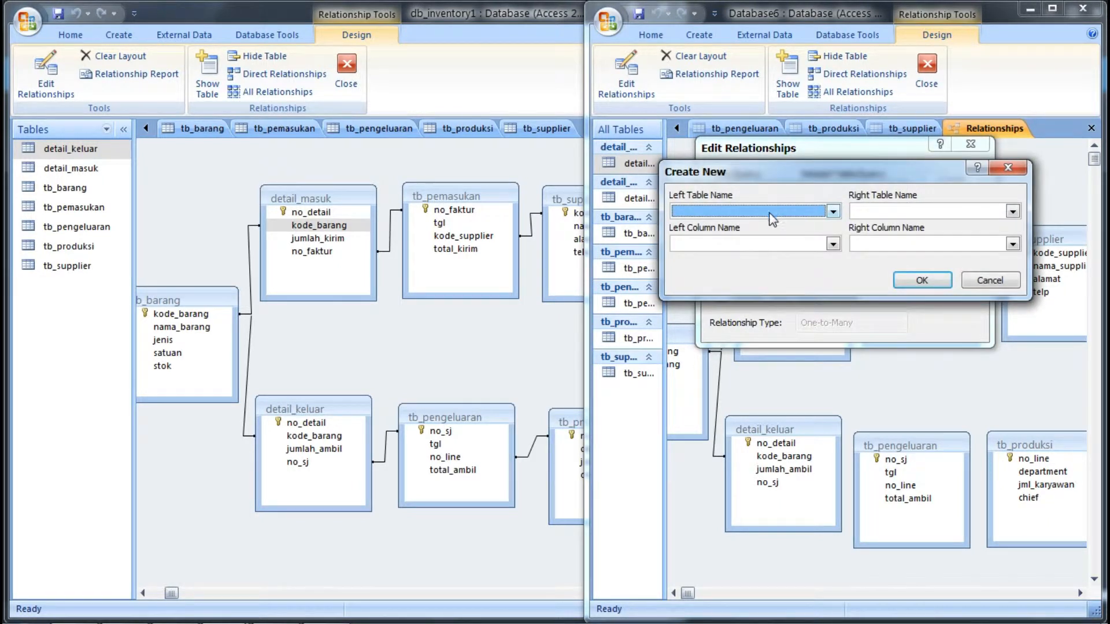
pyautogui.click(772, 213)
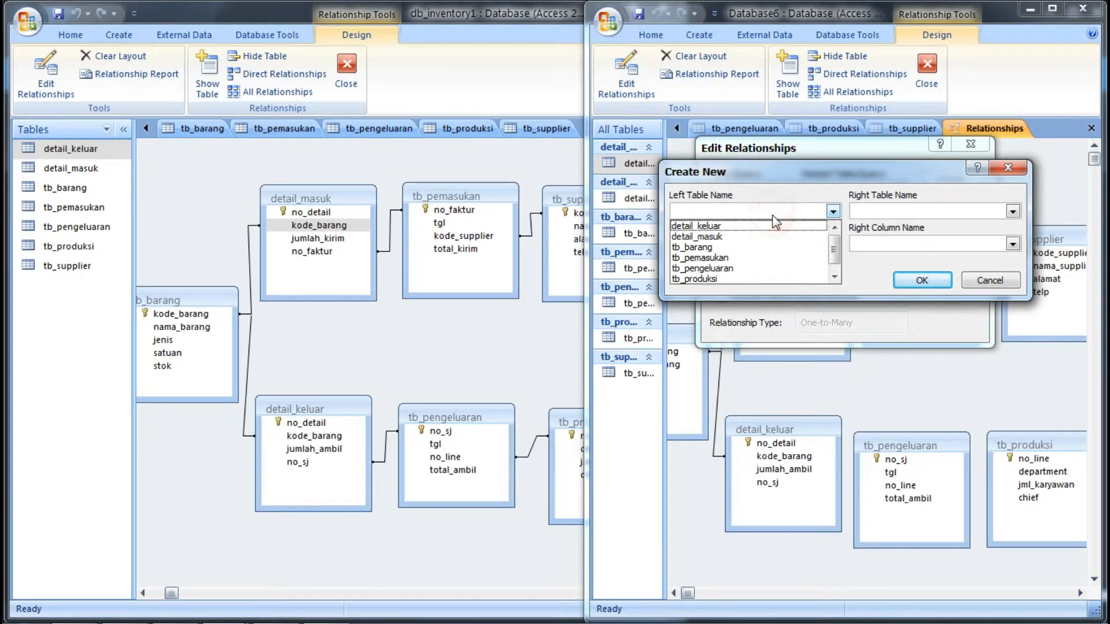
pyautogui.click(763, 259)
pyautogui.click(906, 211)
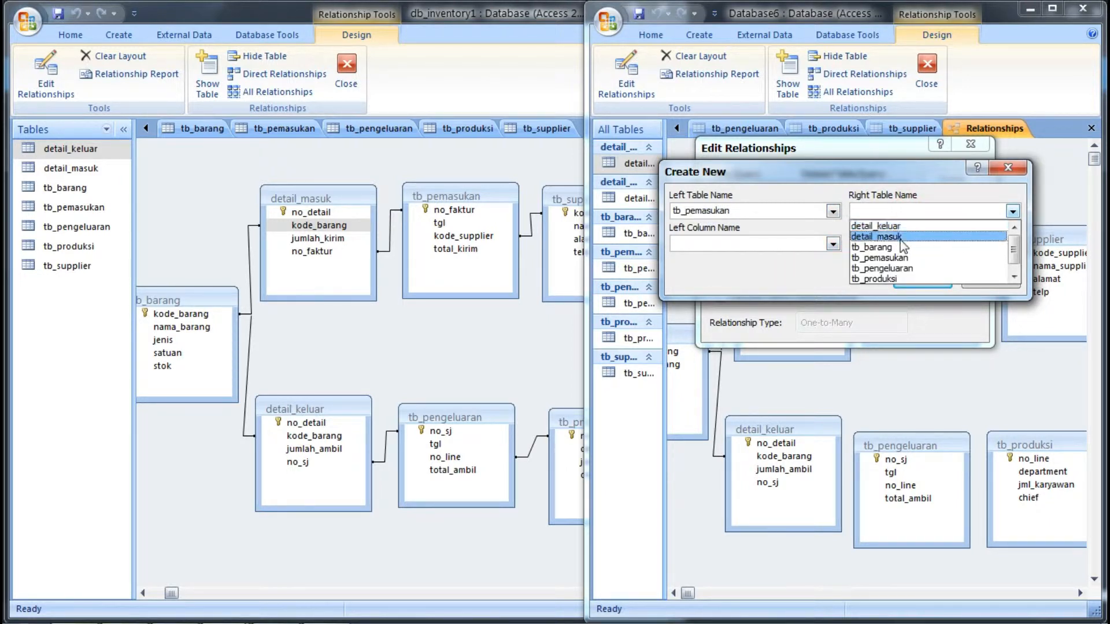
pyautogui.click(904, 259)
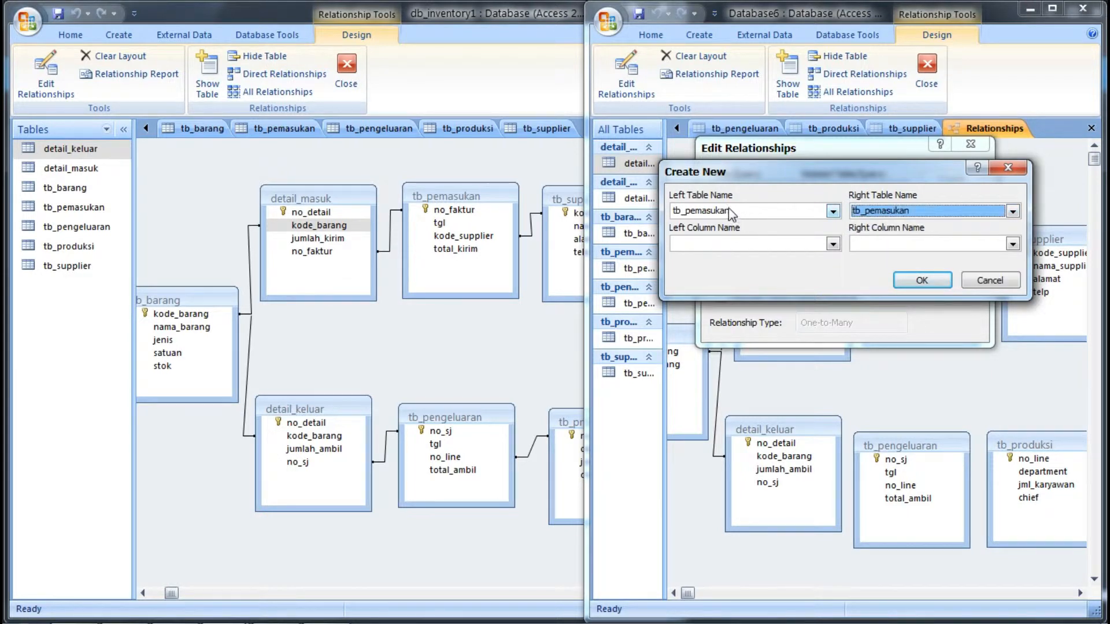
pyautogui.click(708, 212)
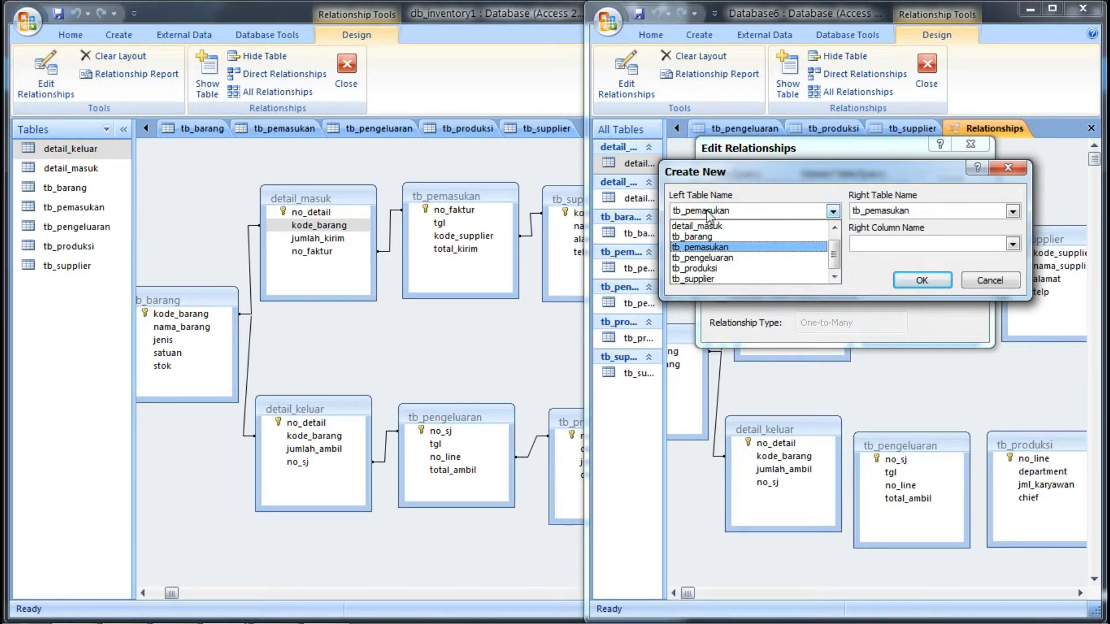
pyautogui.click(730, 226)
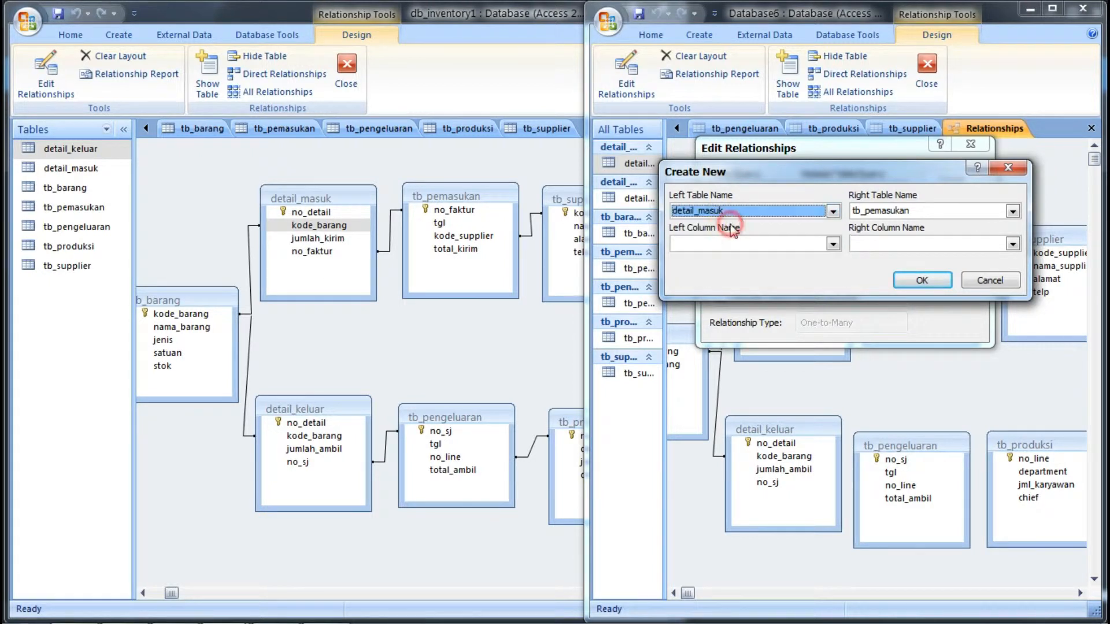
# Step: Match no_faktur on both sides to create the detail_masuk and tb_pemasukan relationship, and shift tb_pemasukan to expose its line
pyautogui.click(833, 243)
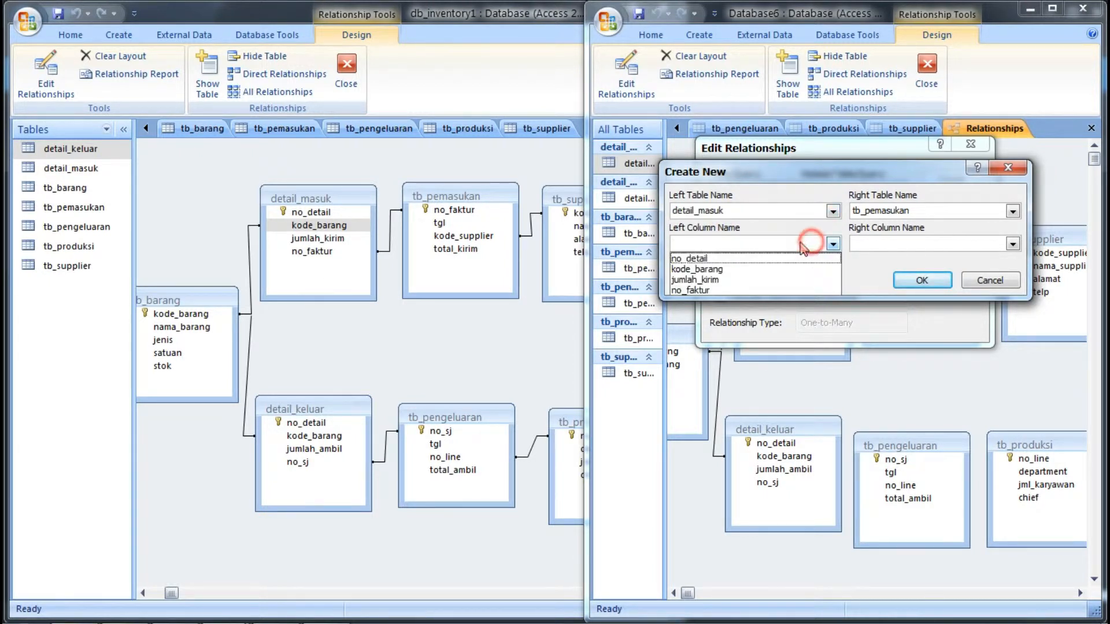
pyautogui.click(761, 287)
pyautogui.click(865, 245)
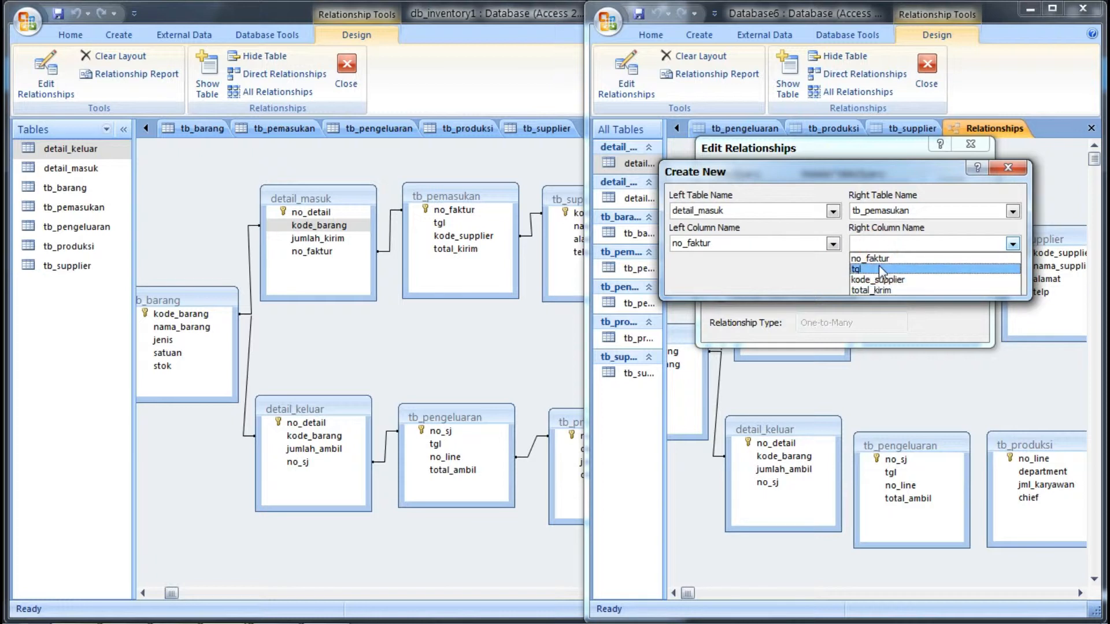
pyautogui.click(879, 263)
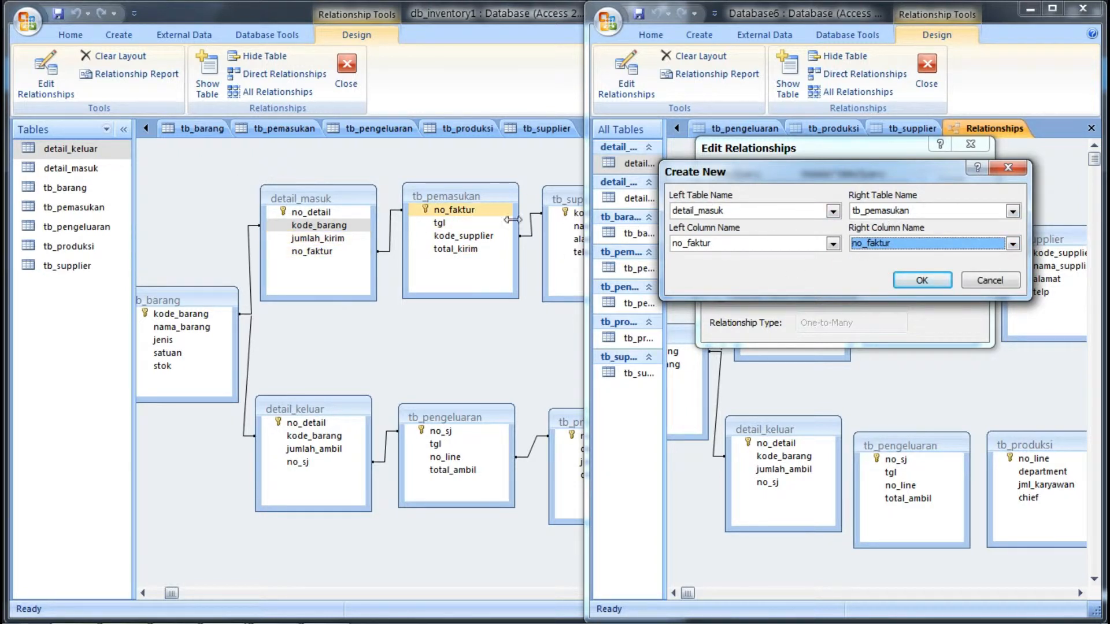
pyautogui.click(934, 281)
pyautogui.click(943, 178)
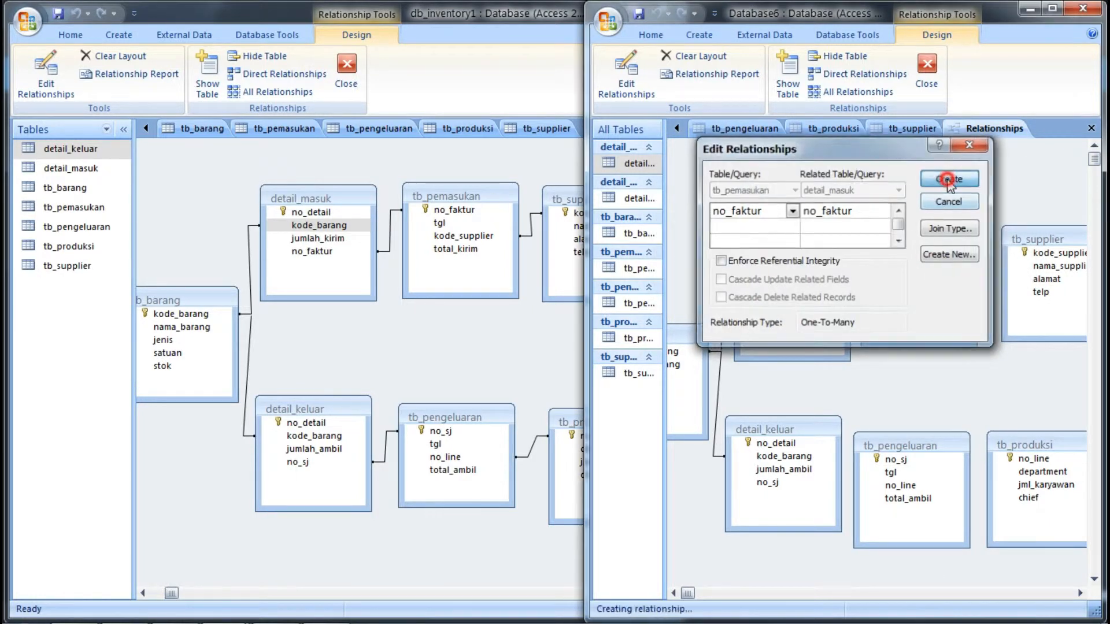
pyautogui.click(905, 237)
pyautogui.moveTo(925, 240); pyautogui.dragTo(925, 246)
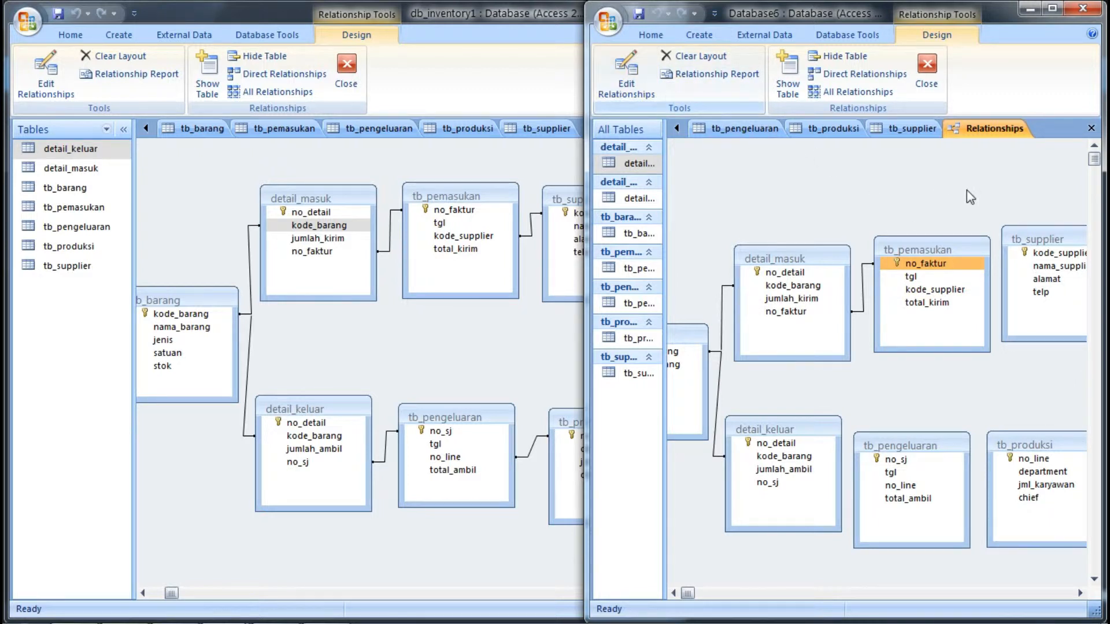
# Step: Compare the linked kode_supplier fields of tb_pemasukan and tb_supplier in the db_inventory1 reference with the same fields in Database6
pyautogui.click(550, 213)
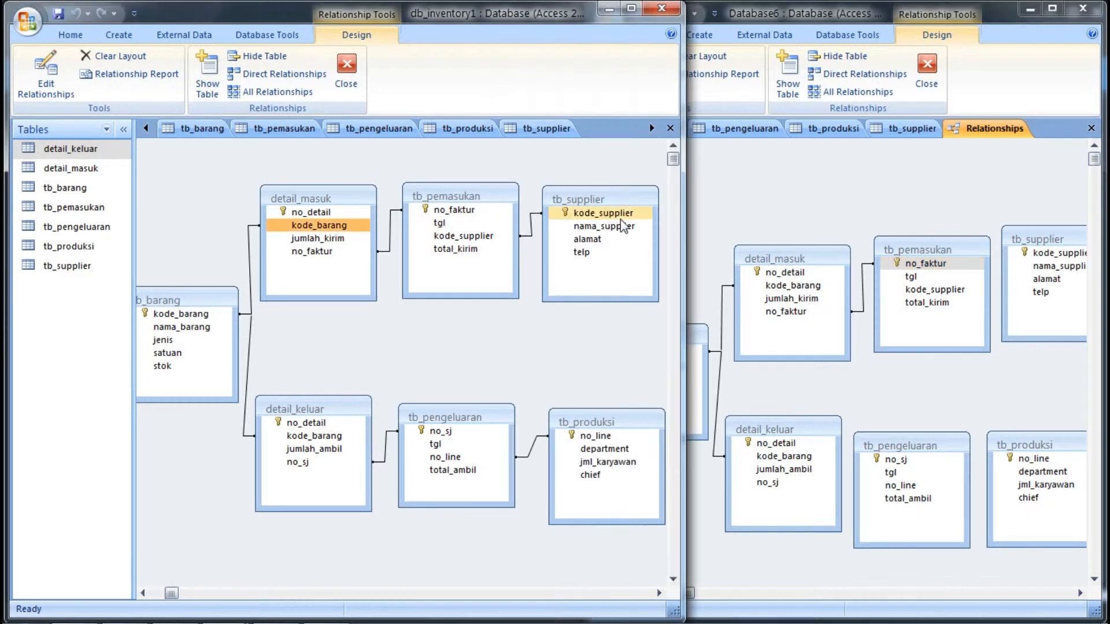
pyautogui.click(570, 213)
pyautogui.click(471, 235)
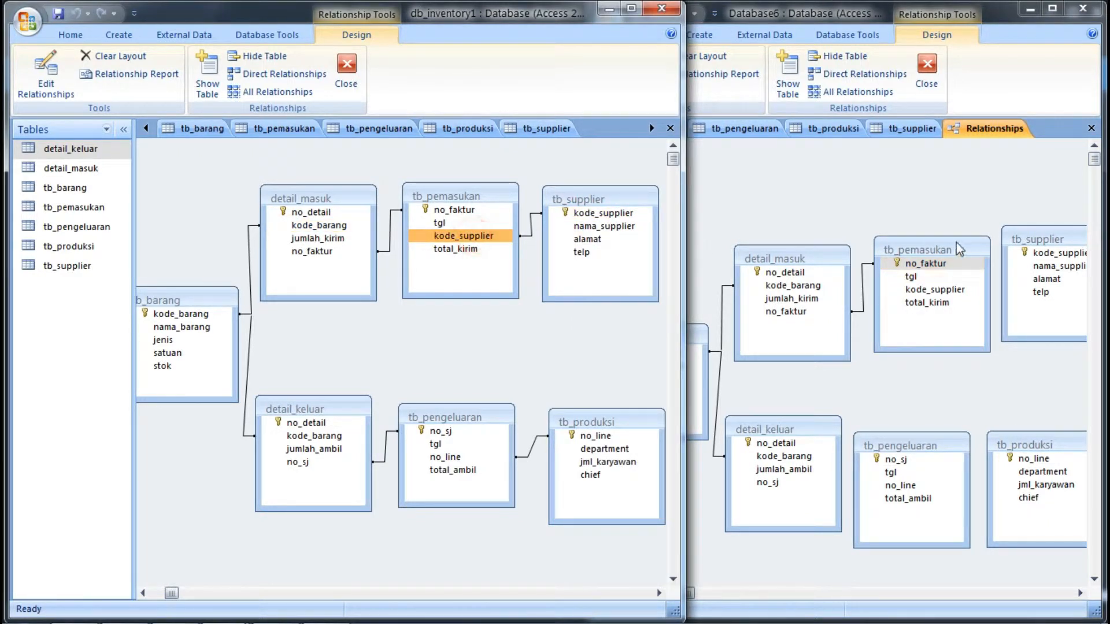
pyautogui.click(948, 263)
pyautogui.click(948, 289)
pyautogui.click(1046, 253)
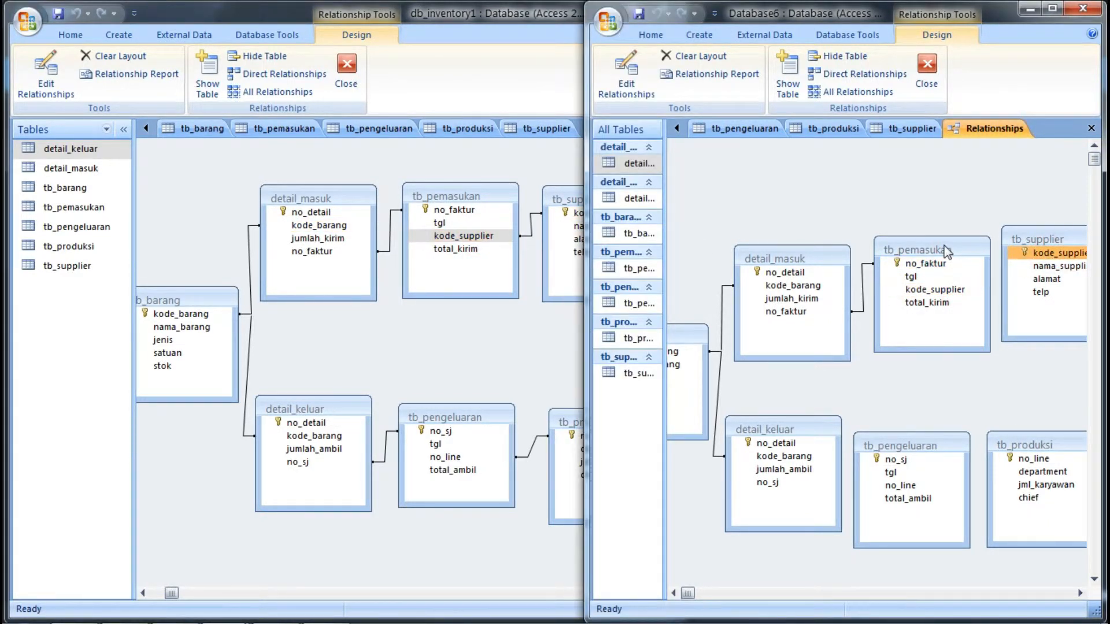
pyautogui.click(638, 94)
pyautogui.click(773, 190)
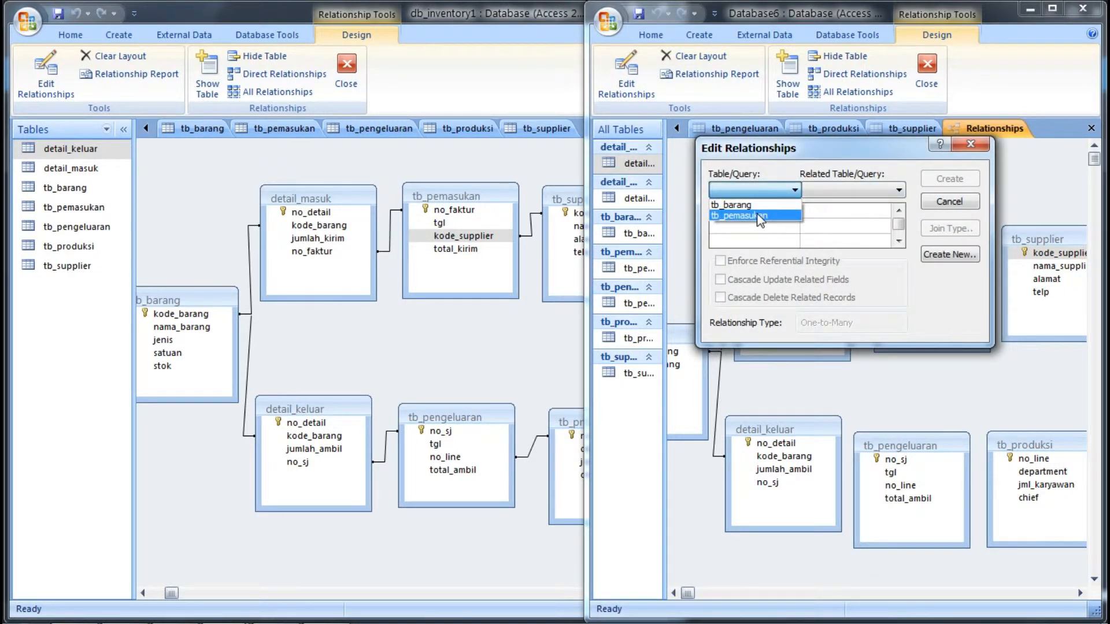
pyautogui.click(766, 216)
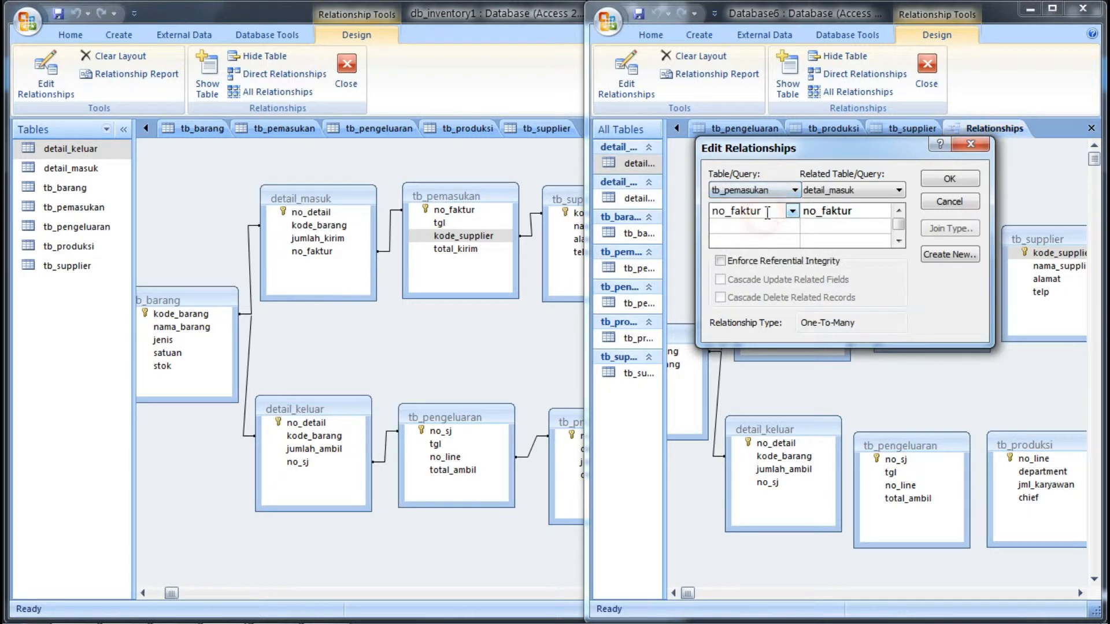
pyautogui.click(872, 191)
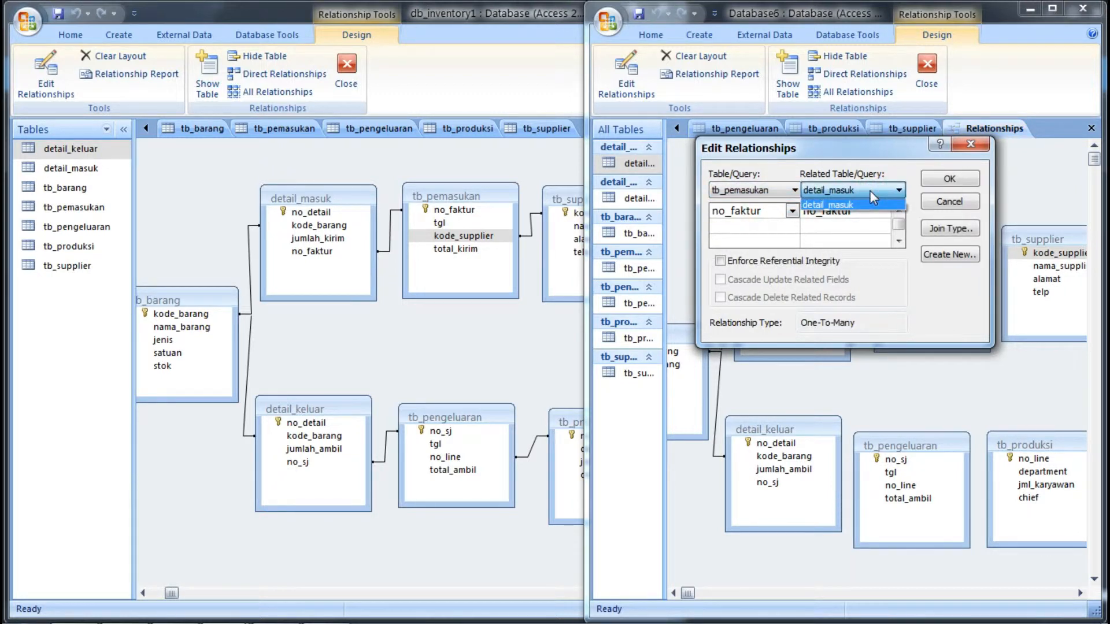
pyautogui.click(870, 191)
pyautogui.click(971, 143)
# Step: Nudge tb_pemasukan up level with tb_supplier
pyautogui.click(964, 249)
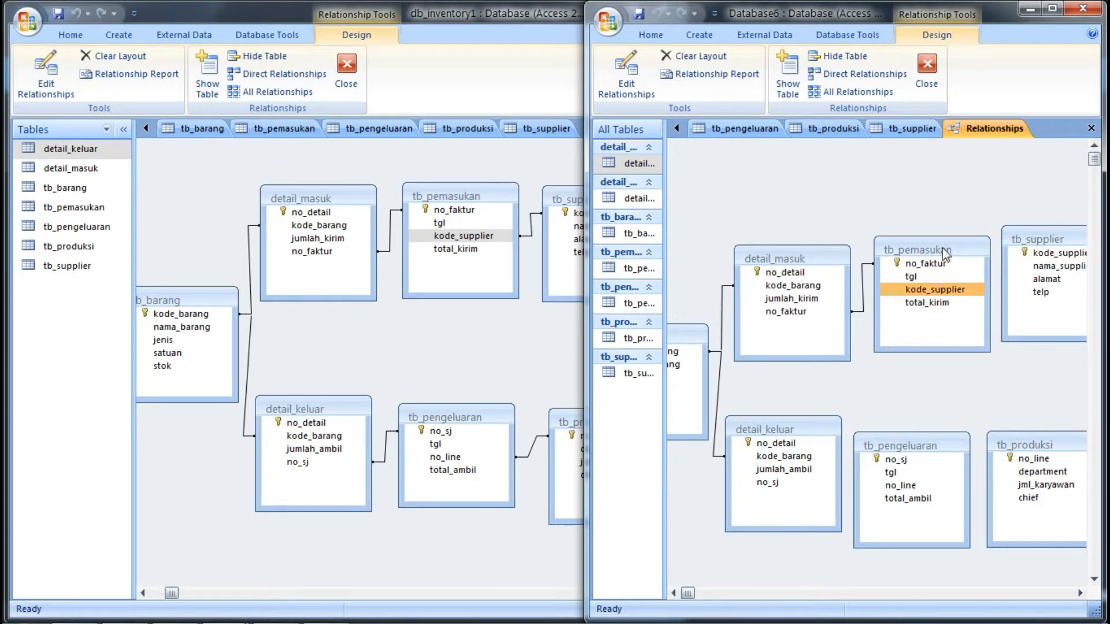
pyautogui.moveTo(945, 254); pyautogui.dragTo(943, 243)
pyautogui.click(1005, 358)
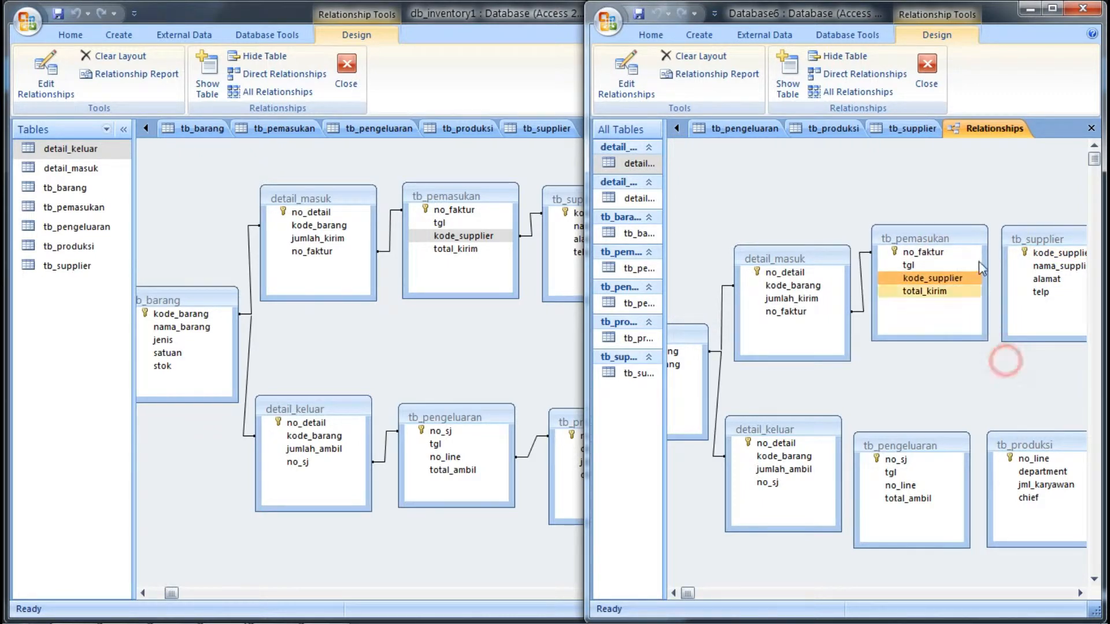
pyautogui.click(1012, 267)
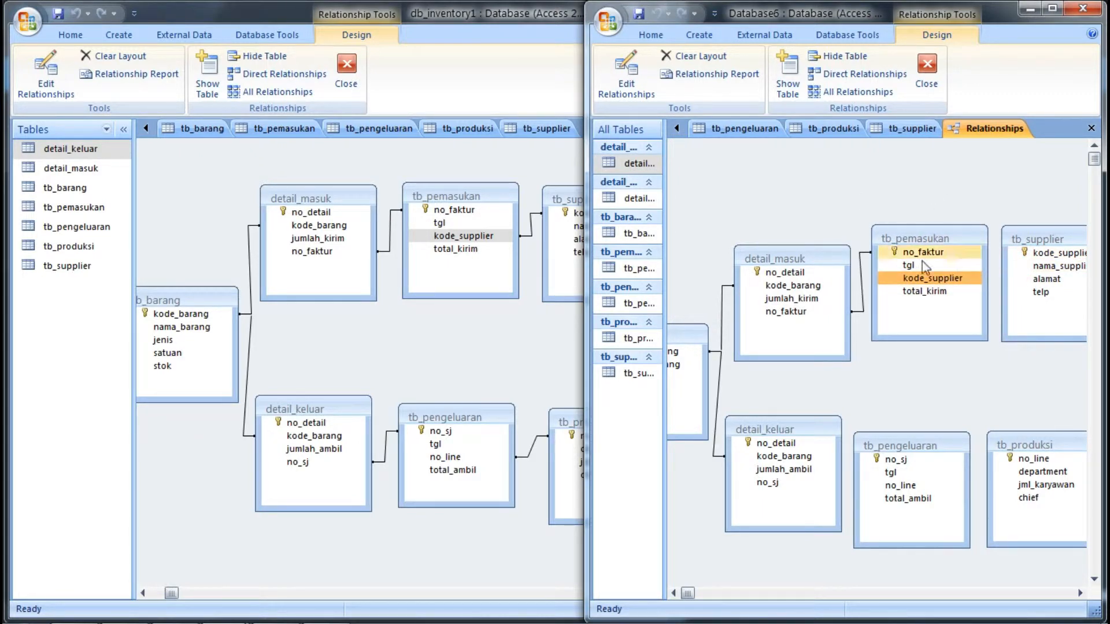
pyautogui.doubleClick(930, 279)
pyautogui.click(970, 144)
# Step: Start a new relationship with tb_pemasukan as the left table and tb_supplier as the right table
pyautogui.doubleClick(961, 275)
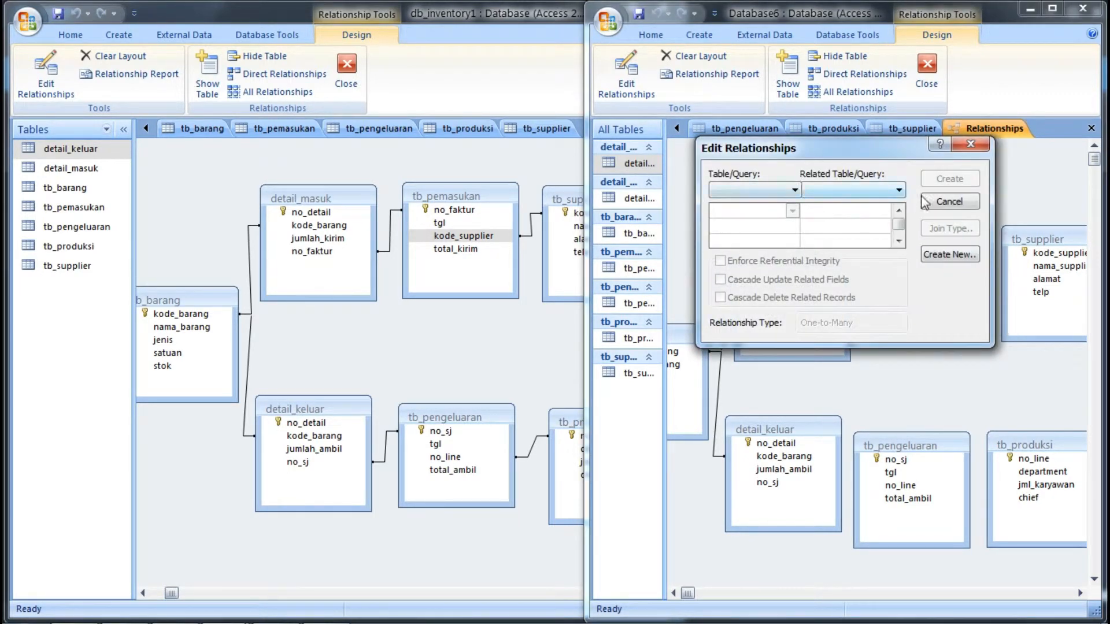
pyautogui.click(770, 186)
pyautogui.click(781, 195)
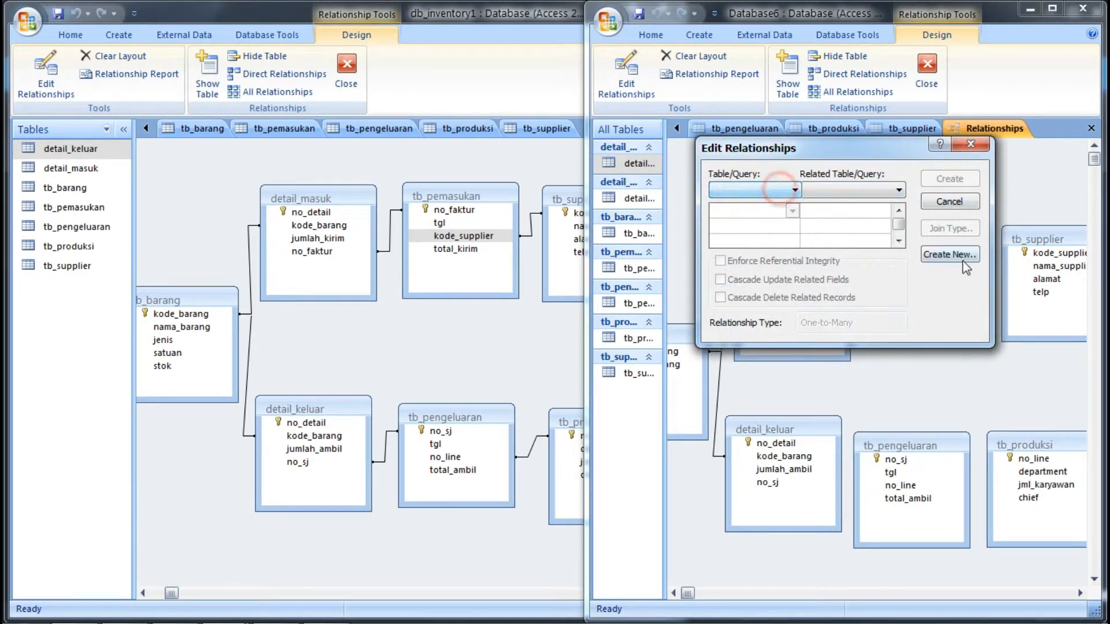
pyautogui.click(949, 254)
pyautogui.click(761, 212)
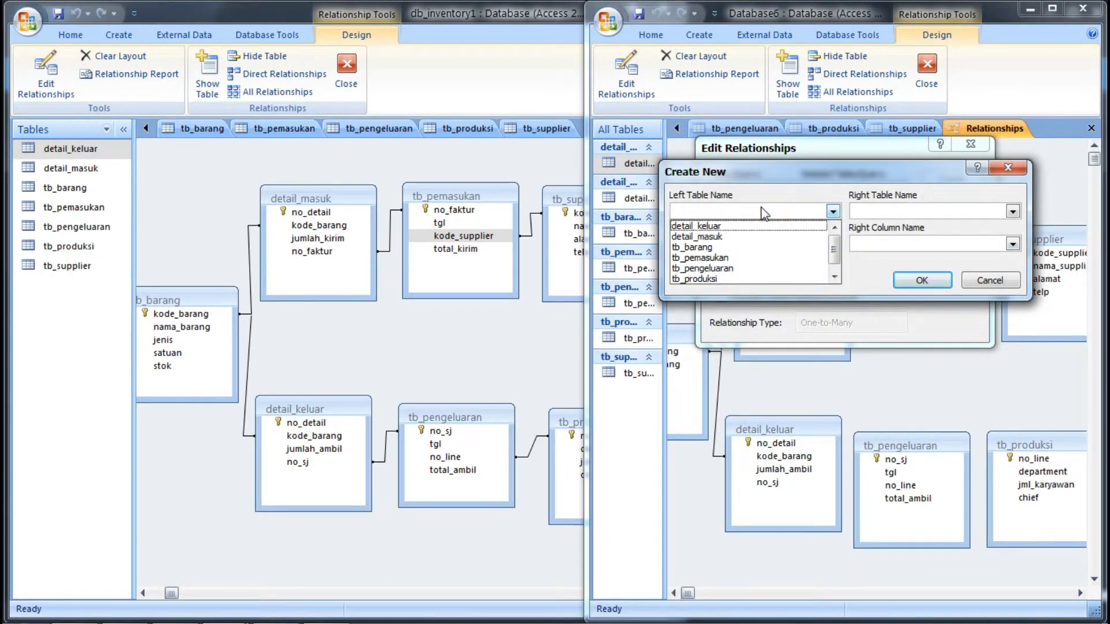
pyautogui.click(755, 259)
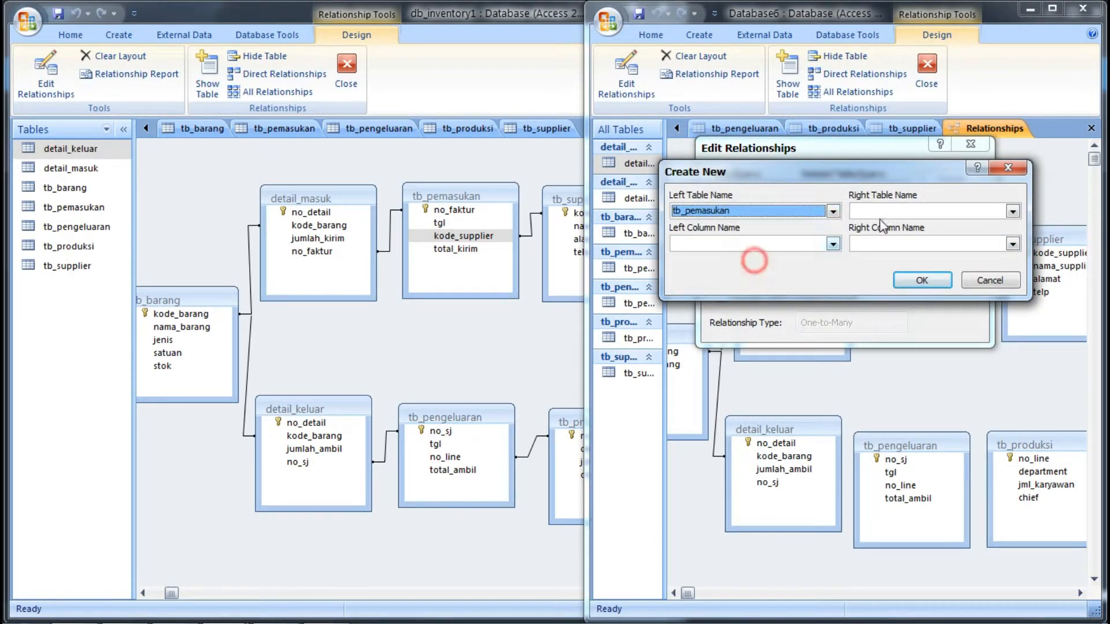
pyautogui.click(930, 212)
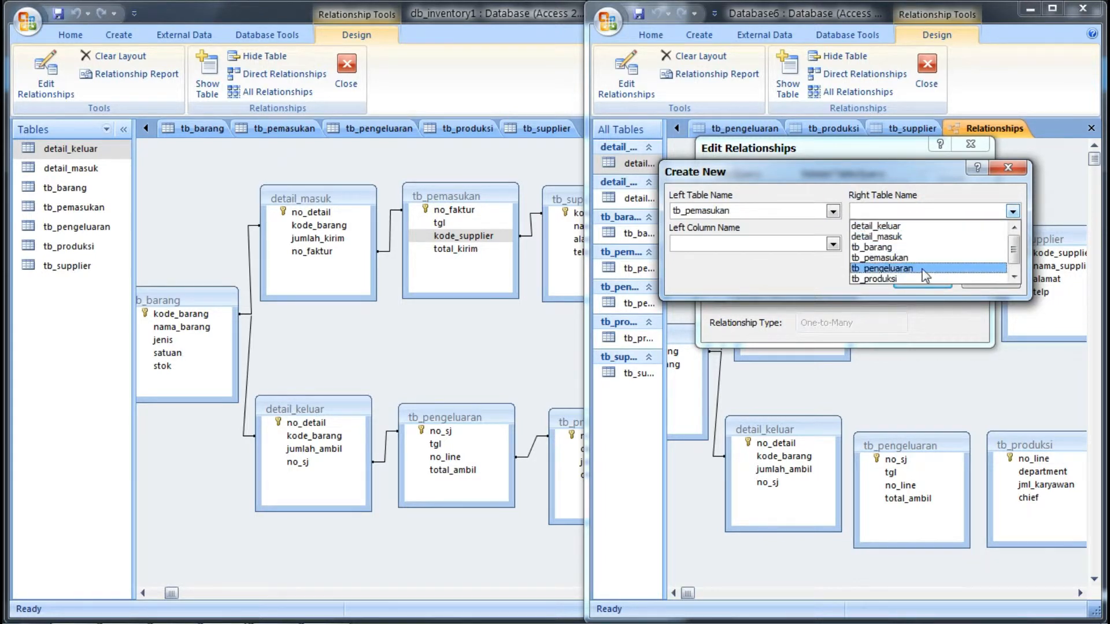
pyautogui.scroll(-1, 927, 257)
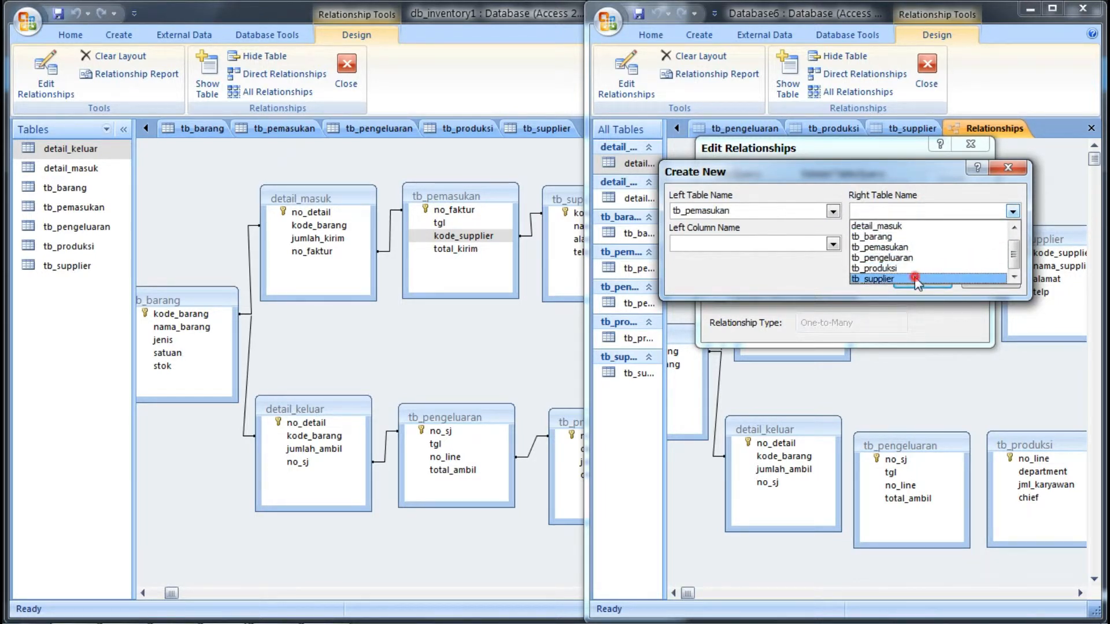
pyautogui.click(914, 276)
# Step: Match kode_supplier on both sides to create the tb_pemasukan and tb_supplier relationship, and shift tb_pemasukan to expose its line
pyautogui.click(809, 243)
pyautogui.click(767, 280)
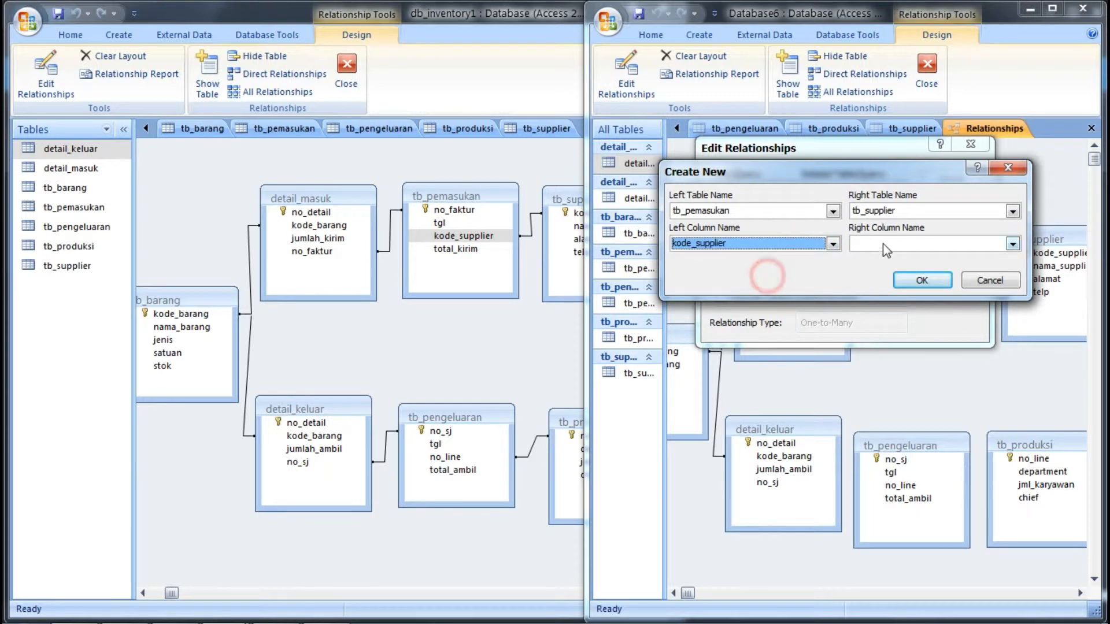
pyautogui.click(872, 243)
pyautogui.click(887, 258)
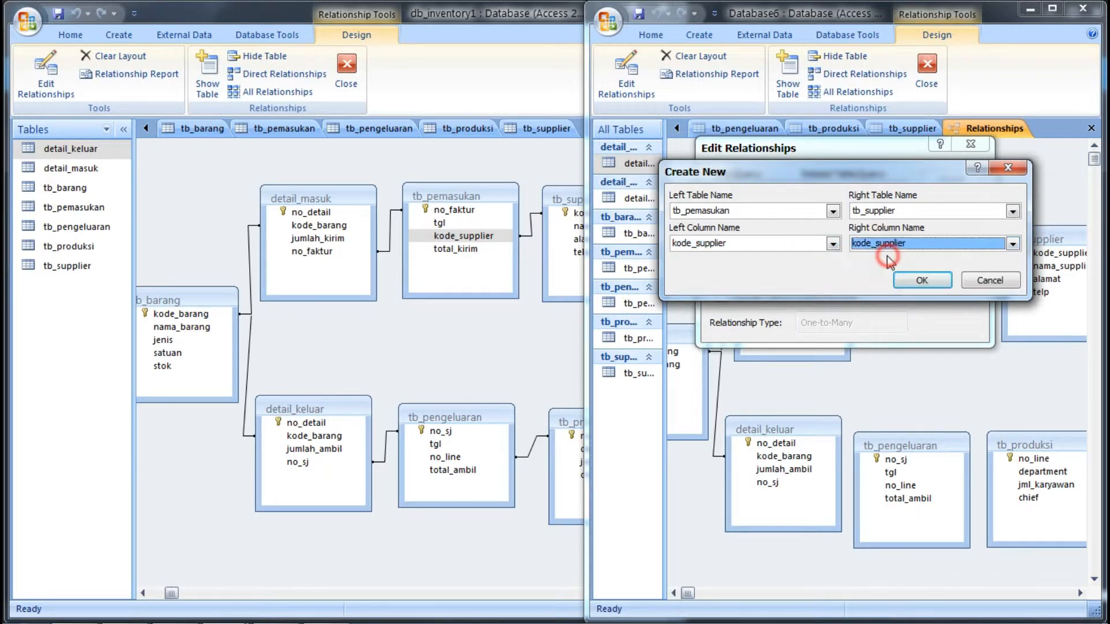
pyautogui.click(914, 281)
pyautogui.click(950, 178)
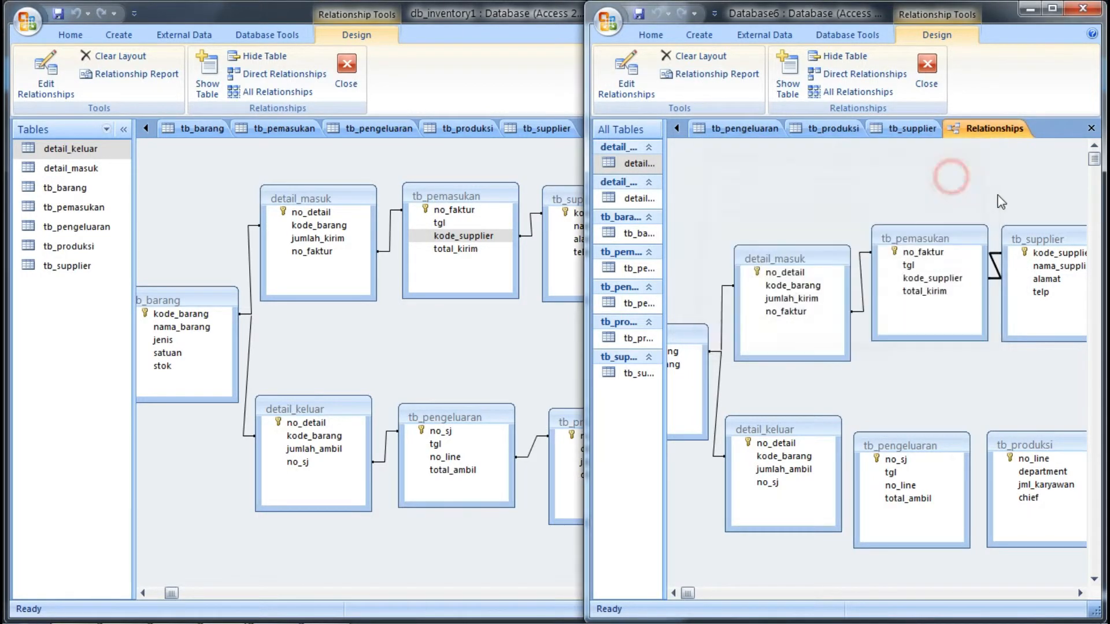
pyautogui.click(951, 246)
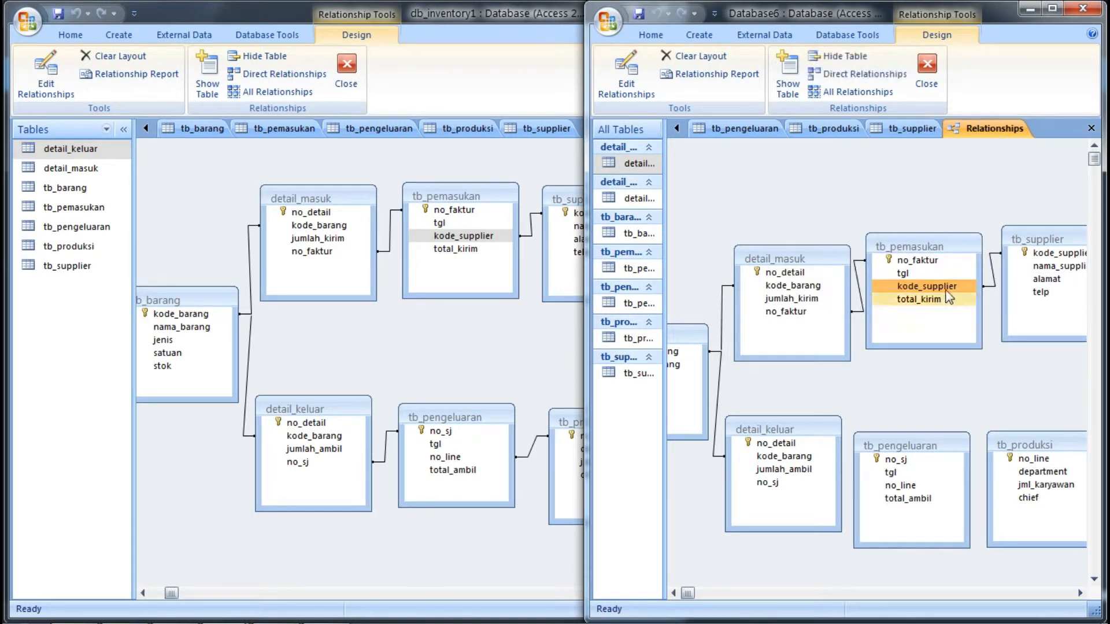
pyautogui.click(1046, 253)
# Step: Start a new relationship with detail_keluar as the left table and tb_pengeluaran as the right table
pyautogui.click(789, 441)
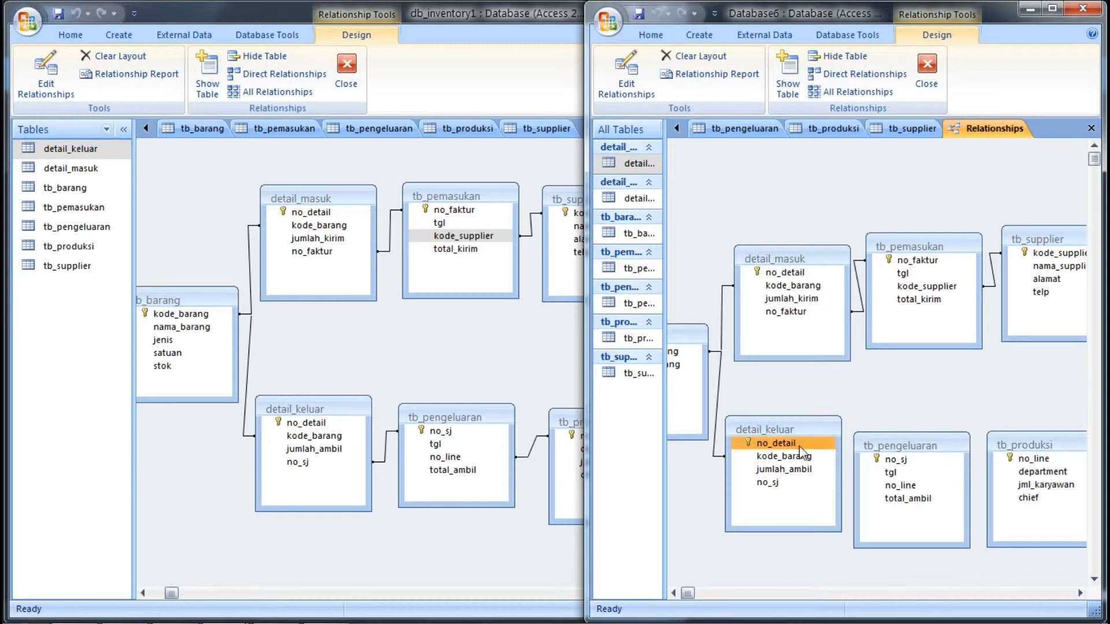
pyautogui.click(777, 482)
pyautogui.click(646, 81)
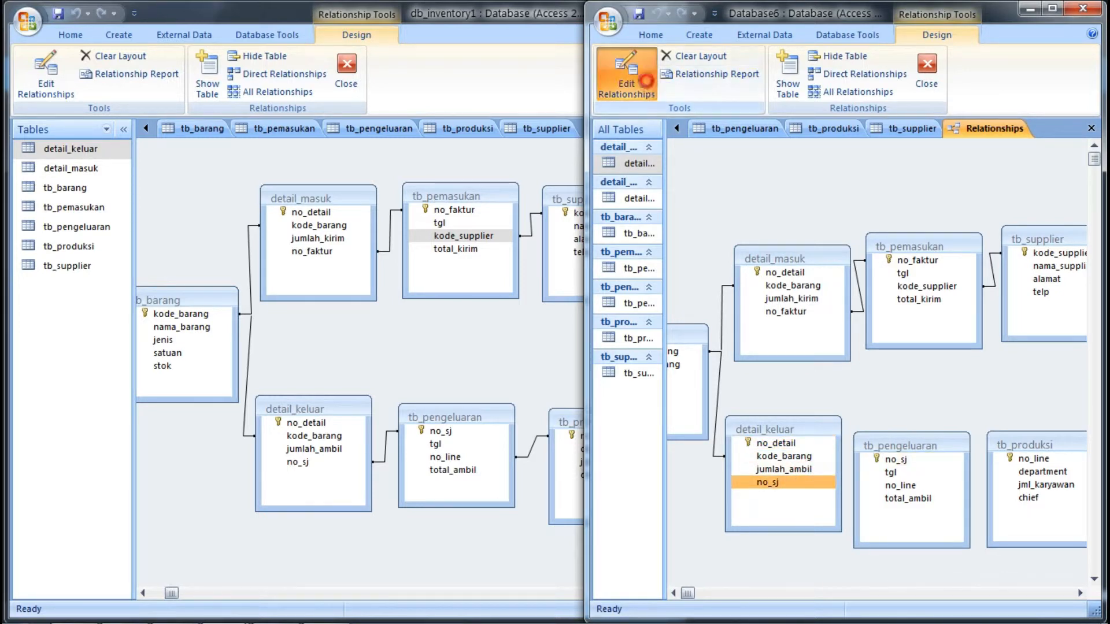
pyautogui.click(949, 254)
pyautogui.click(804, 220)
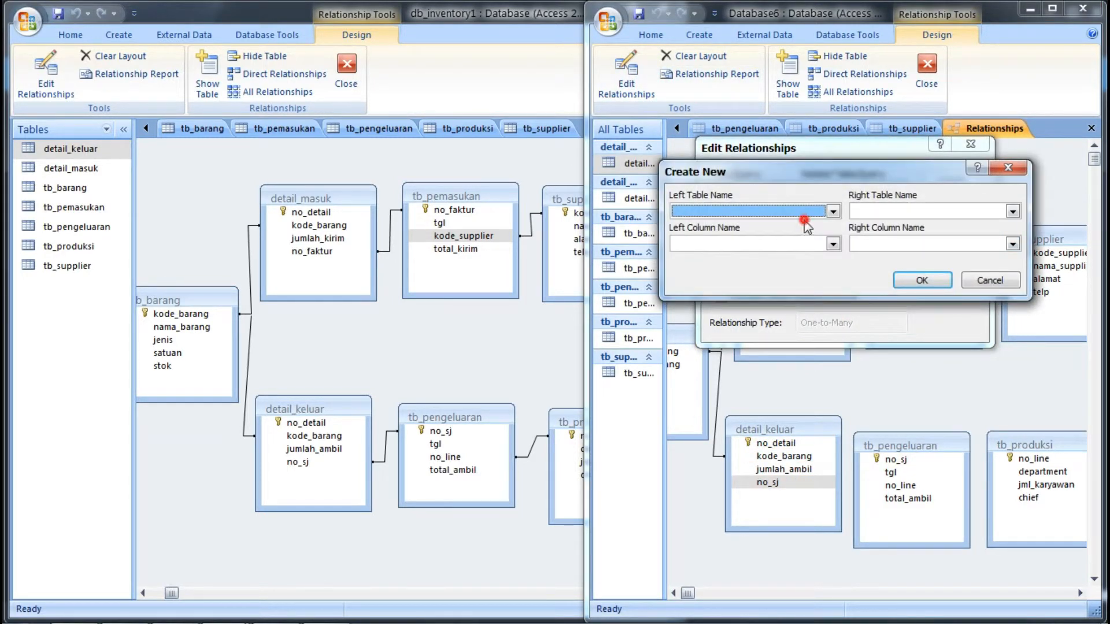
pyautogui.click(801, 216)
pyautogui.click(806, 226)
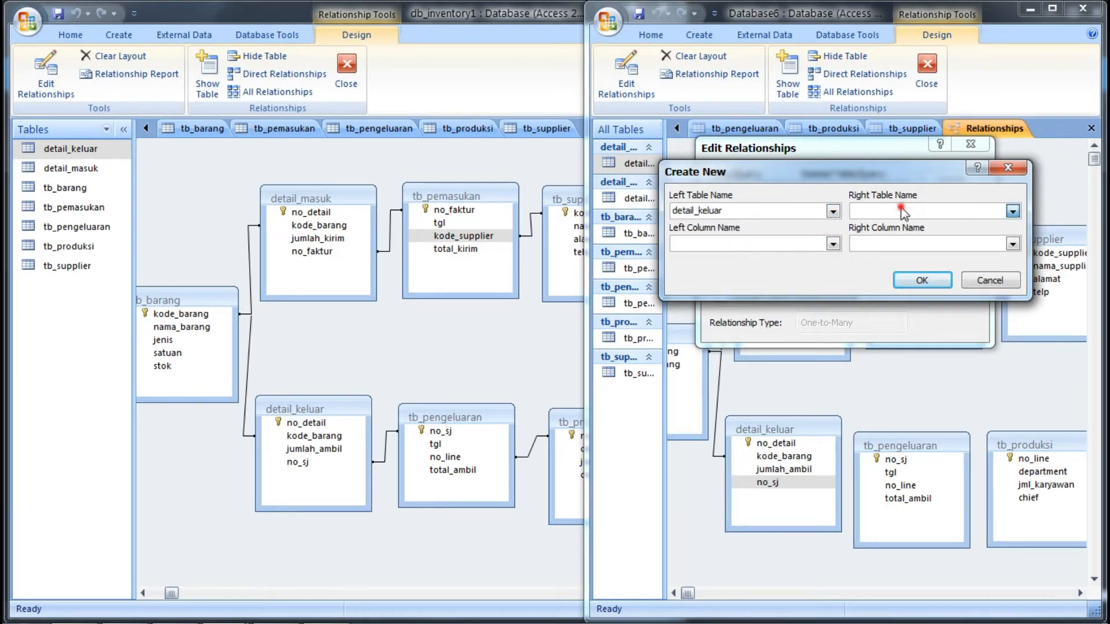
pyautogui.click(1011, 211)
pyautogui.click(916, 269)
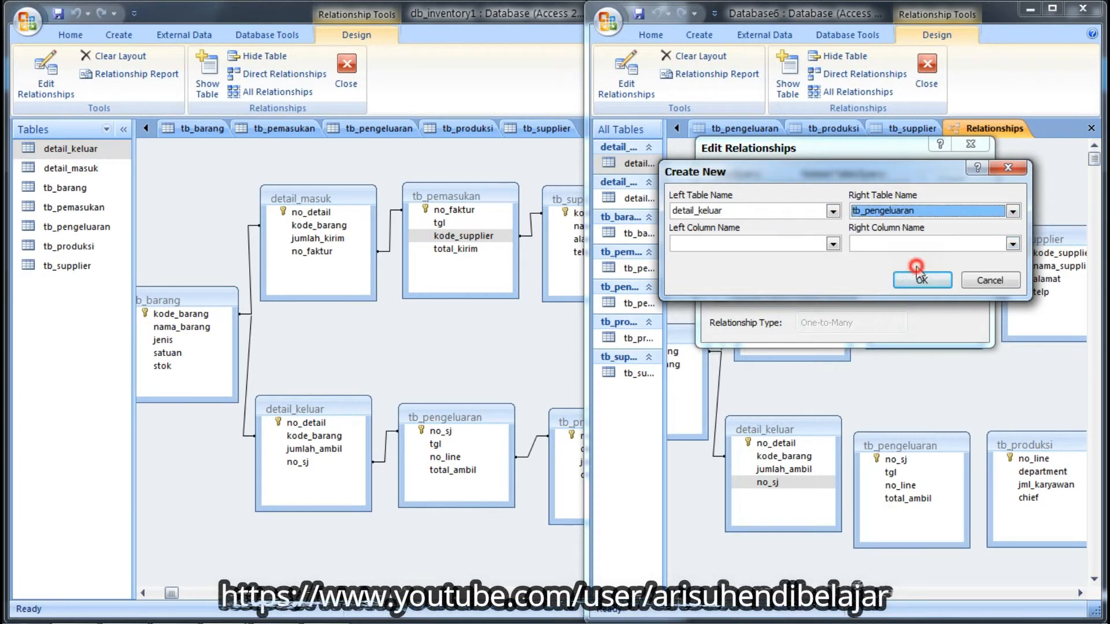
# Step: Match no_sj on both sides and create the detail_keluar and tb_pengeluaran relationship
pyautogui.click(787, 242)
pyautogui.click(755, 290)
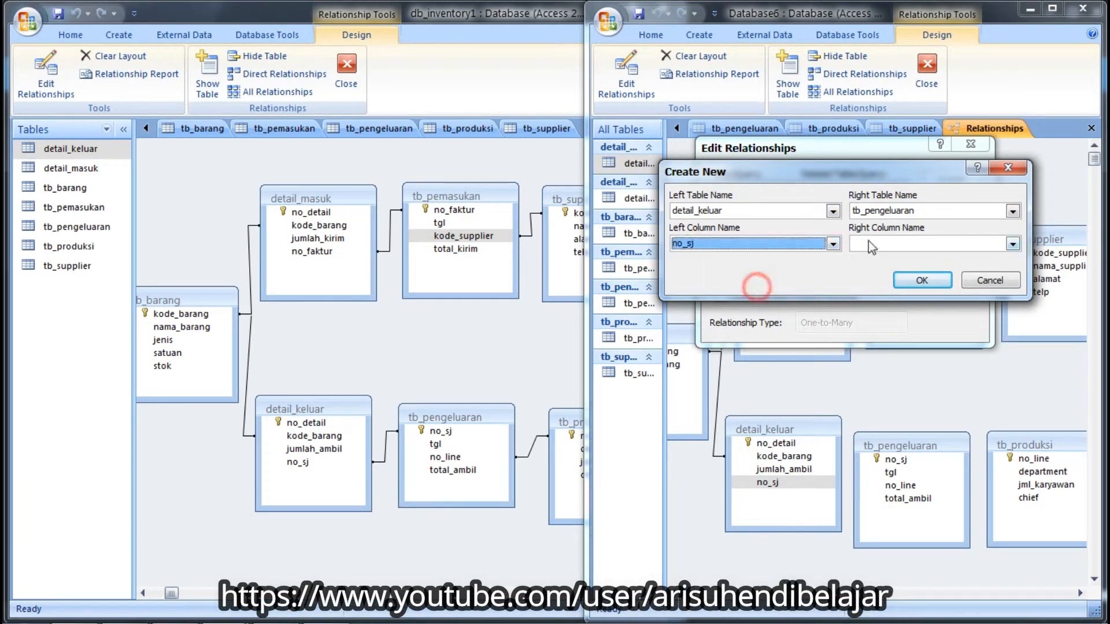
pyautogui.click(870, 244)
pyautogui.click(862, 259)
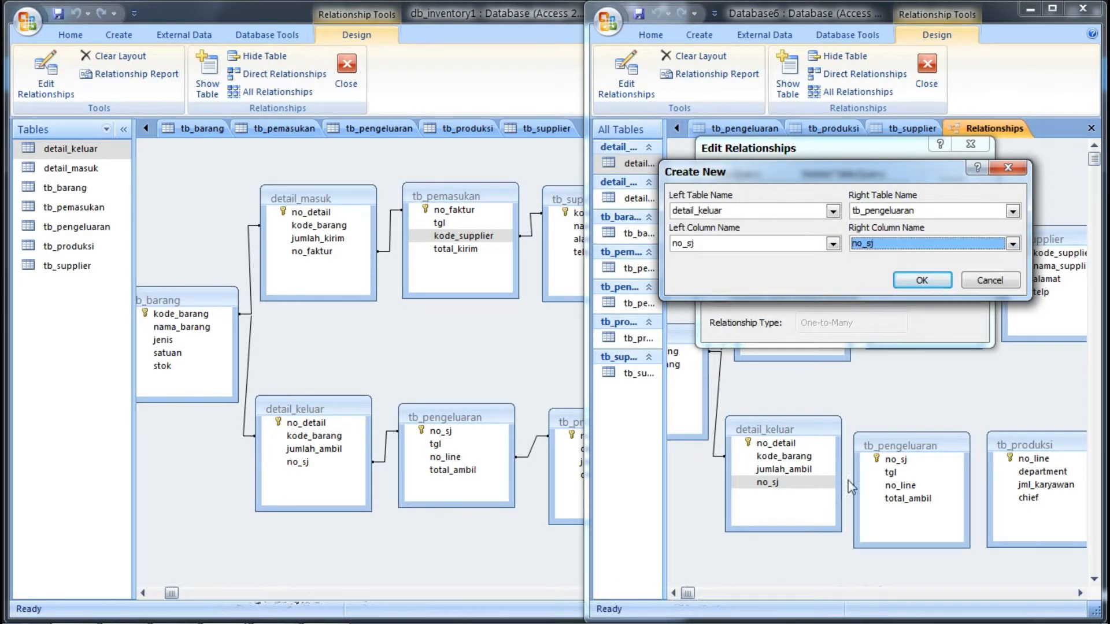
pyautogui.click(938, 279)
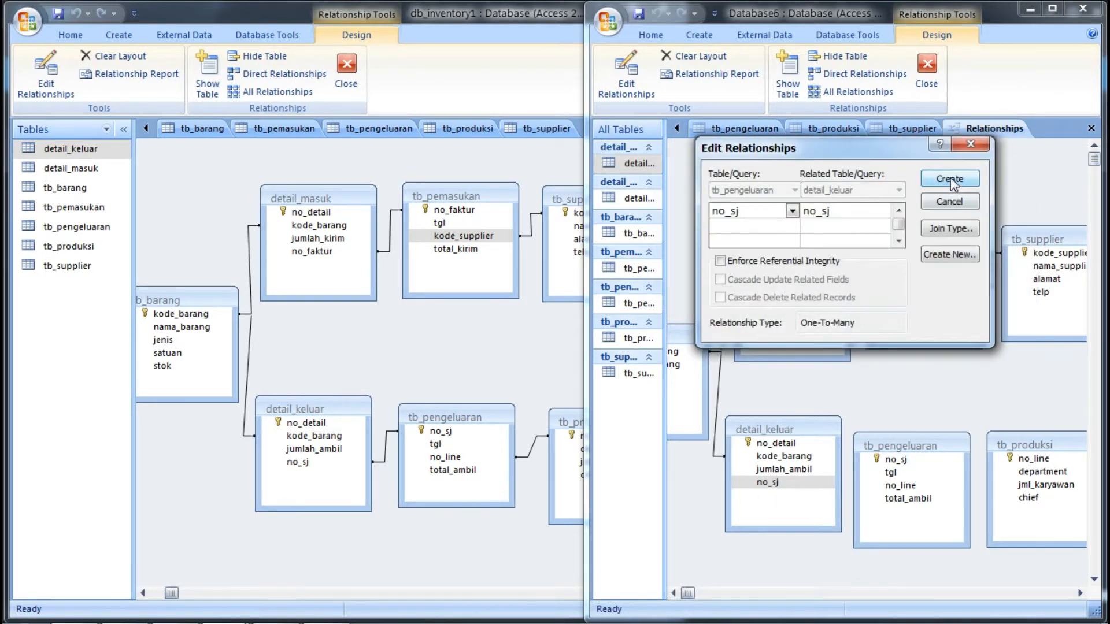
pyautogui.click(951, 178)
# Step: Move tb_pengeluaran up beside detail_keluar and shift tb_produksi clear of it so their linking sides are exposed
pyautogui.moveTo(890, 442); pyautogui.dragTo(906, 420)
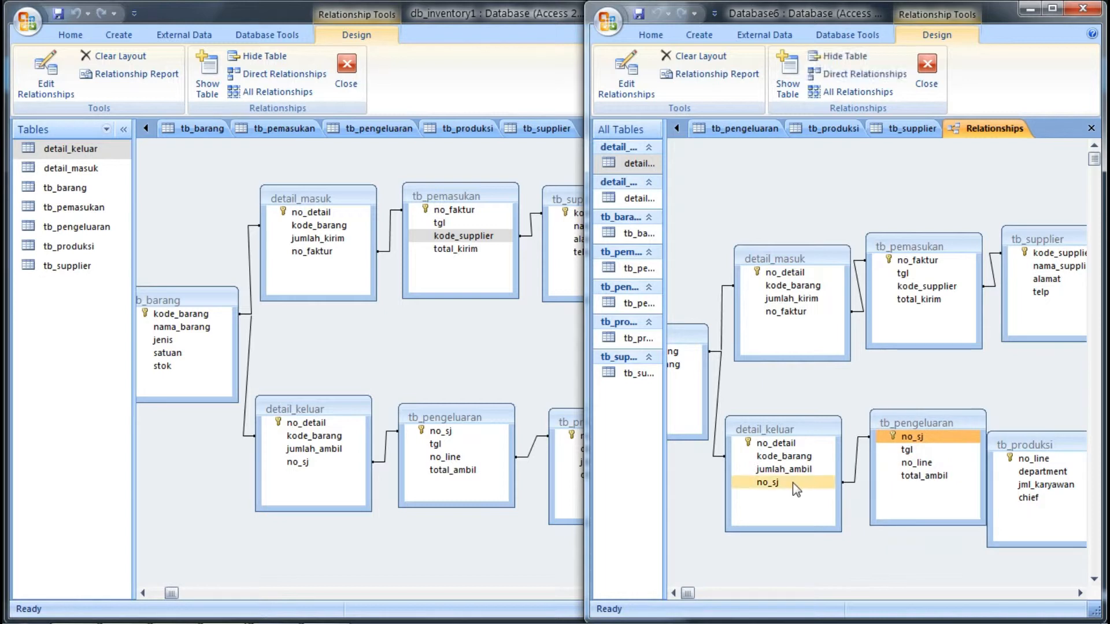
pyautogui.click(793, 483)
pyautogui.click(914, 438)
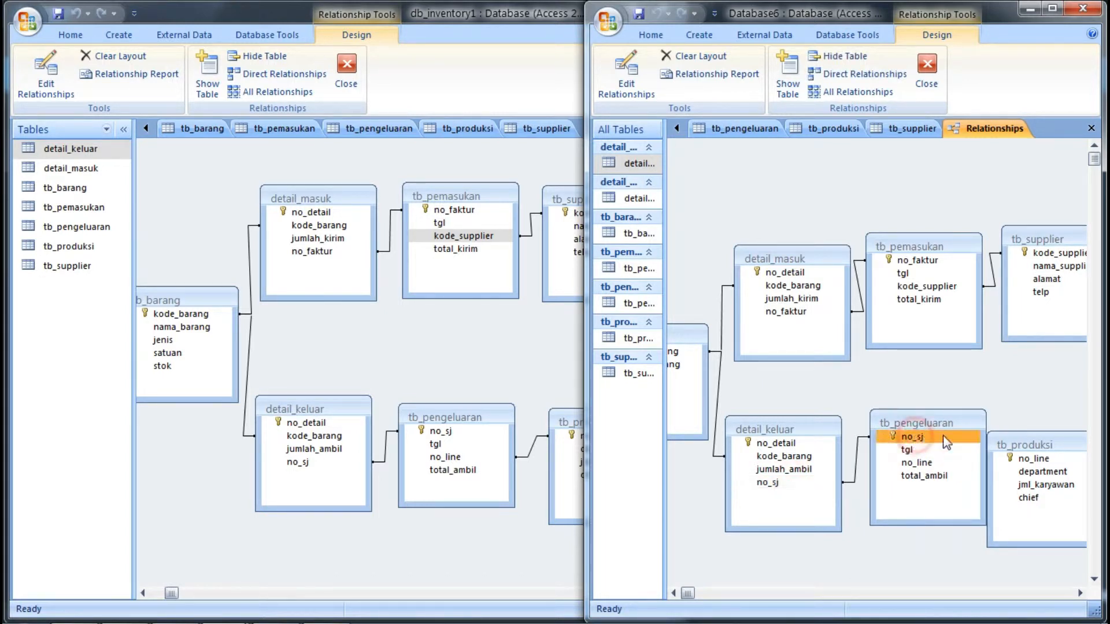
pyautogui.moveTo(1037, 444); pyautogui.dragTo(931, 480)
# Step: Start a new relationship with tb_pengeluaran as the left table and tb_produksi as the right table
pyautogui.click(930, 472)
pyautogui.click(942, 462)
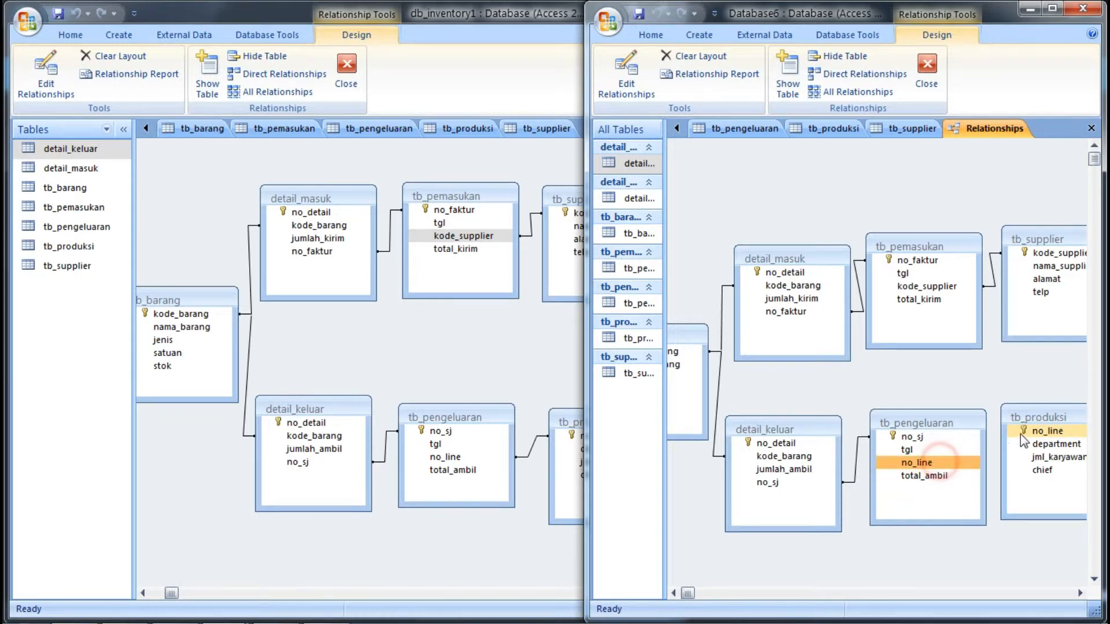
pyautogui.click(1021, 432)
pyautogui.click(642, 91)
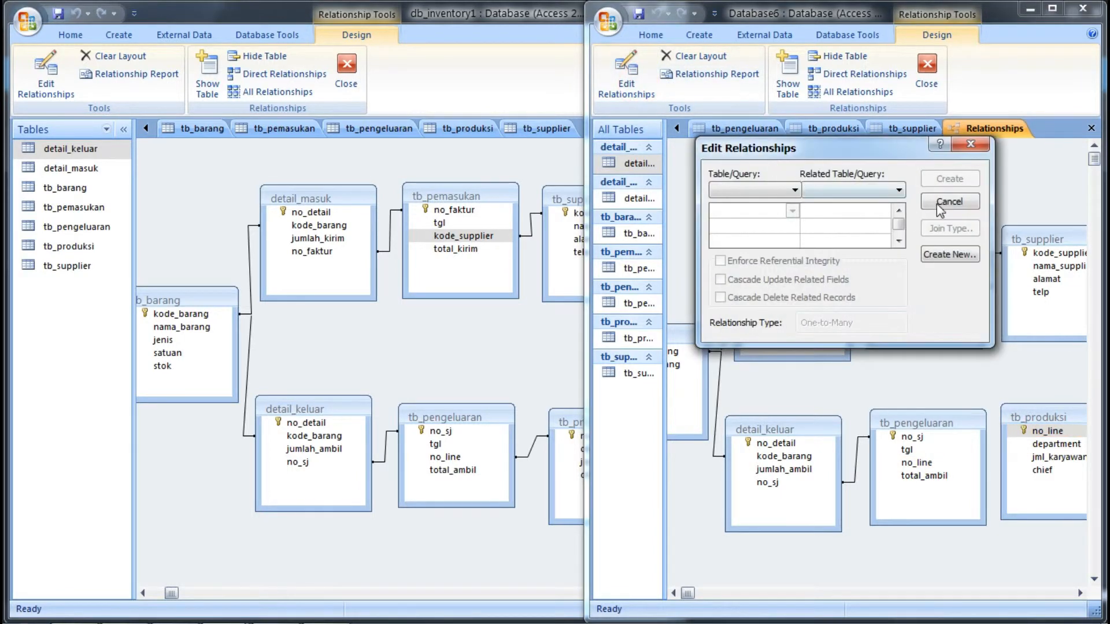
pyautogui.click(939, 205)
pyautogui.click(626, 75)
pyautogui.click(949, 255)
pyautogui.click(798, 212)
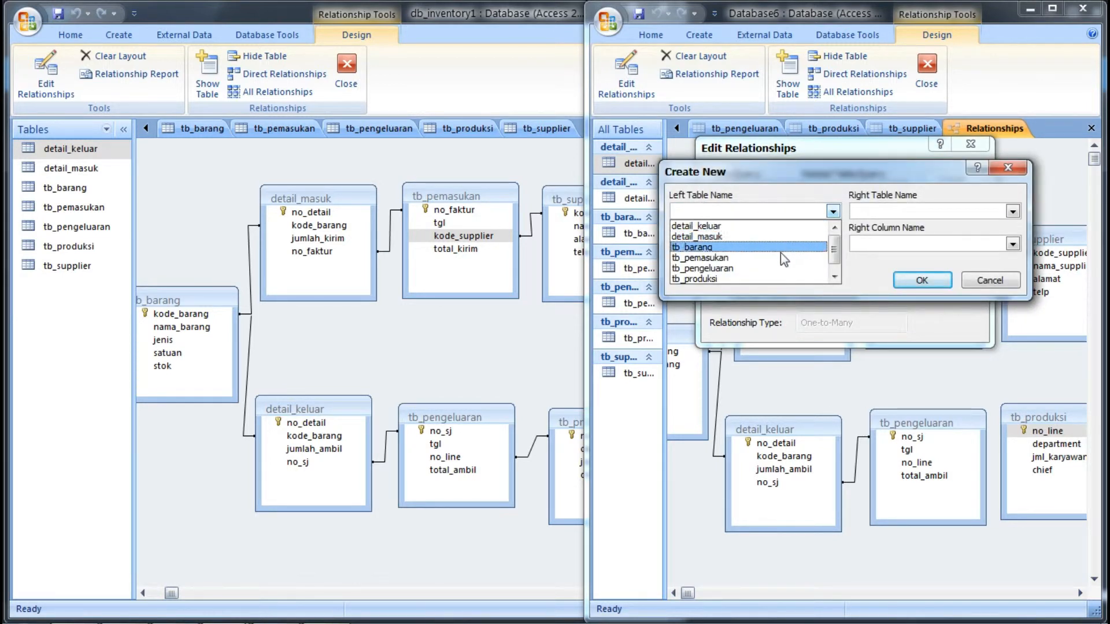
pyautogui.click(770, 269)
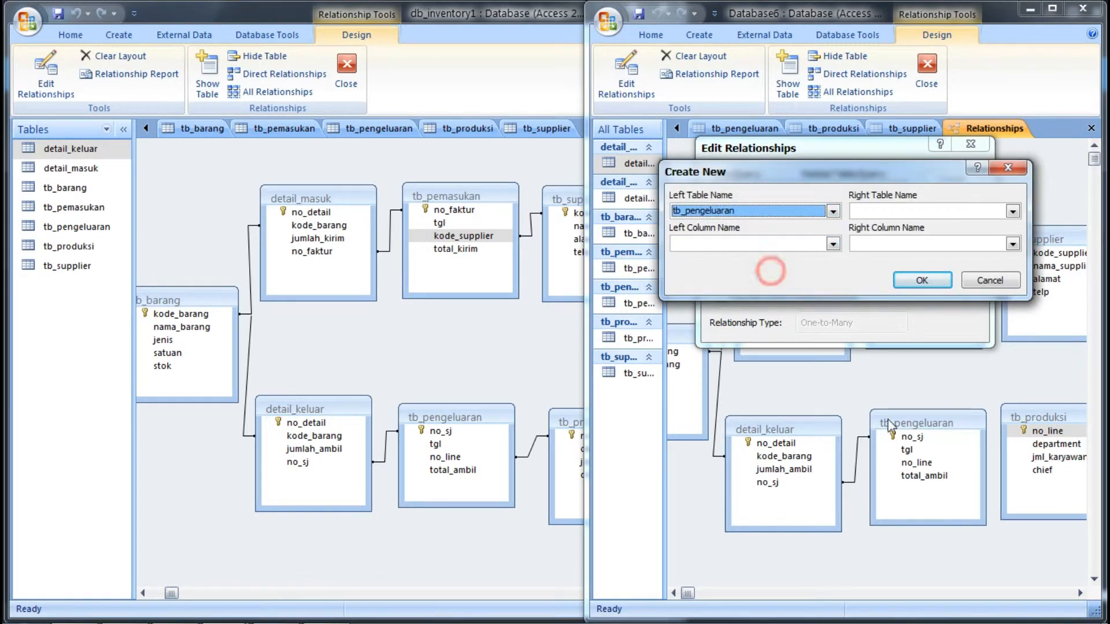
pyautogui.click(899, 218)
pyautogui.click(898, 266)
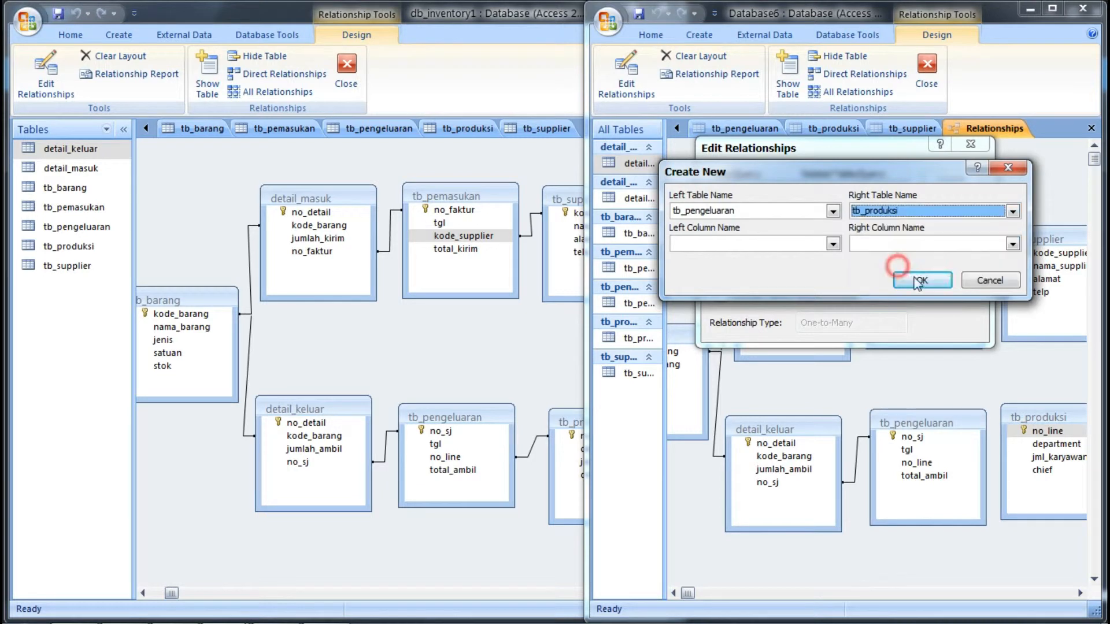
# Step: Match no_line on both sides and create the tb_pengeluaran and tb_produksi relationship
pyautogui.click(775, 243)
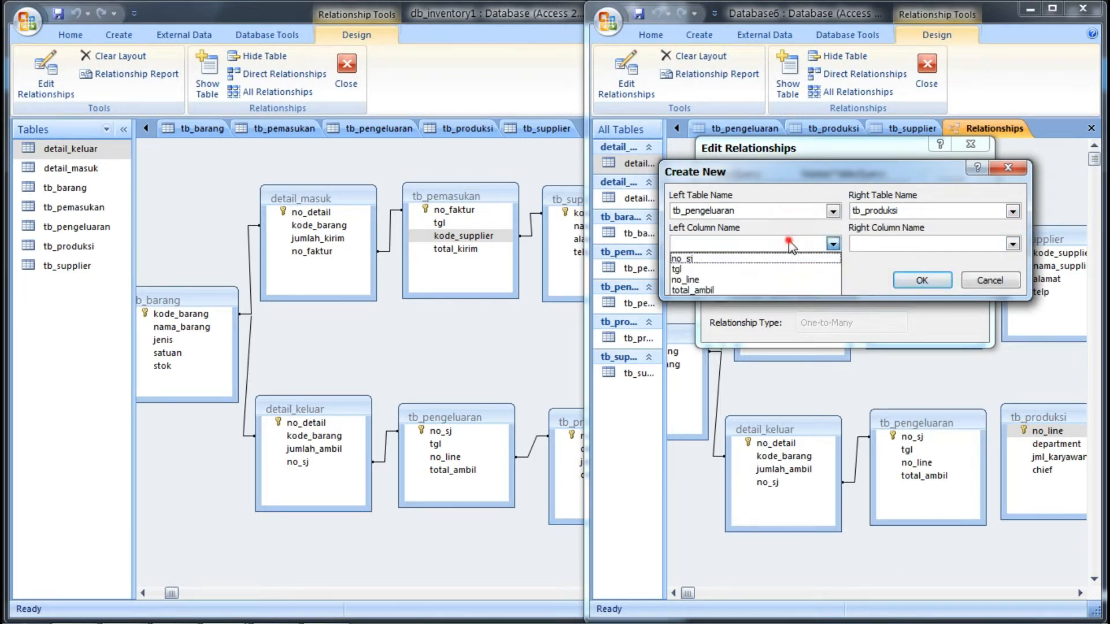
pyautogui.click(729, 278)
pyautogui.click(954, 246)
pyautogui.click(870, 259)
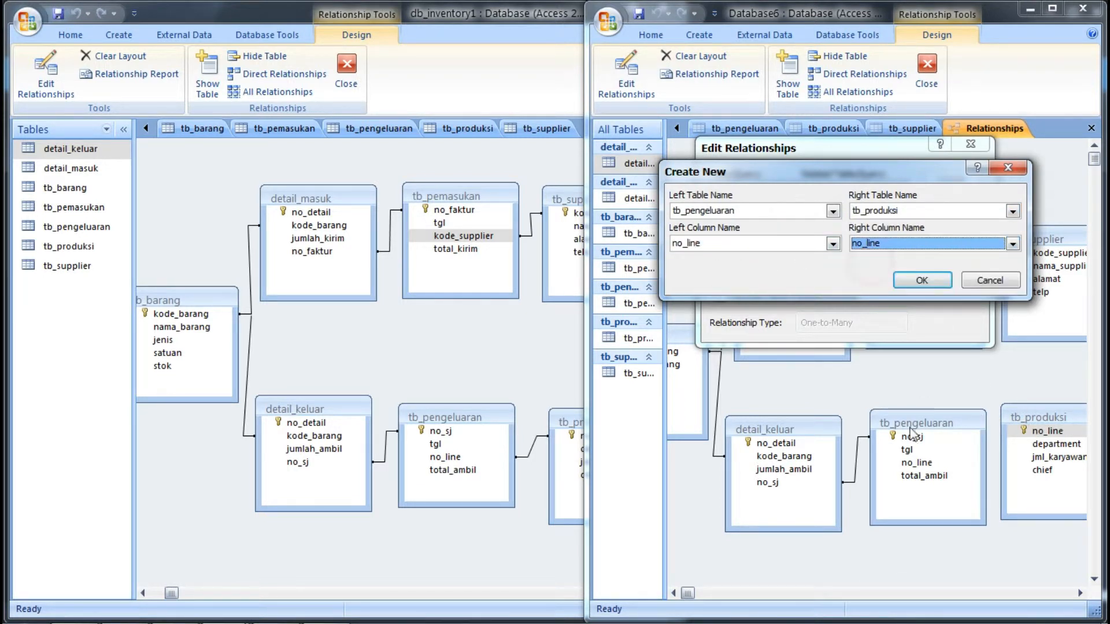
pyautogui.click(921, 280)
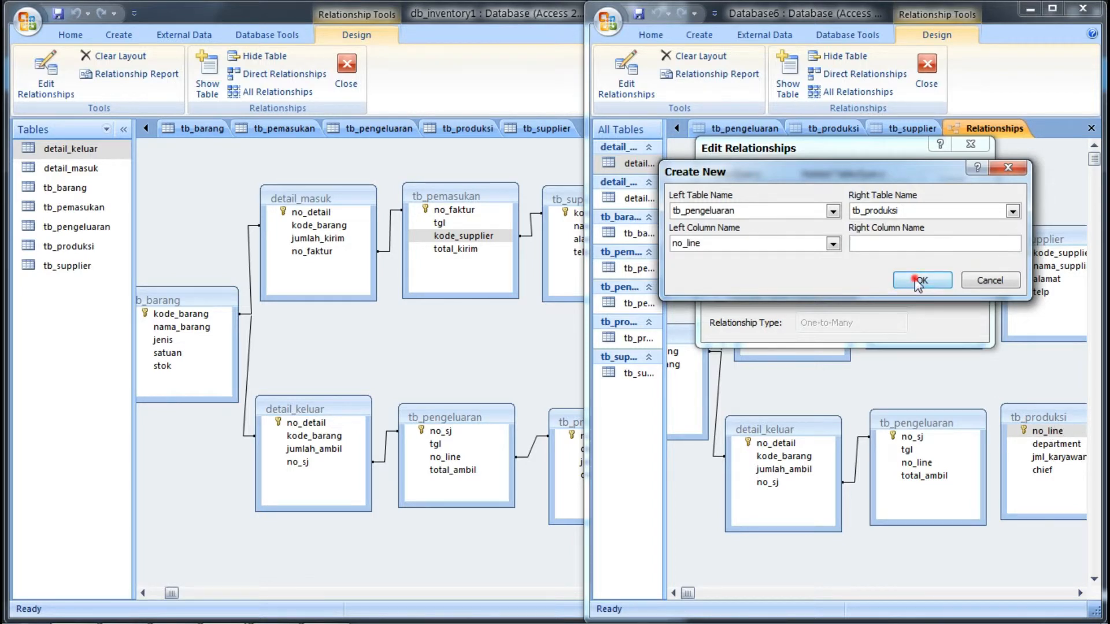
pyautogui.click(944, 180)
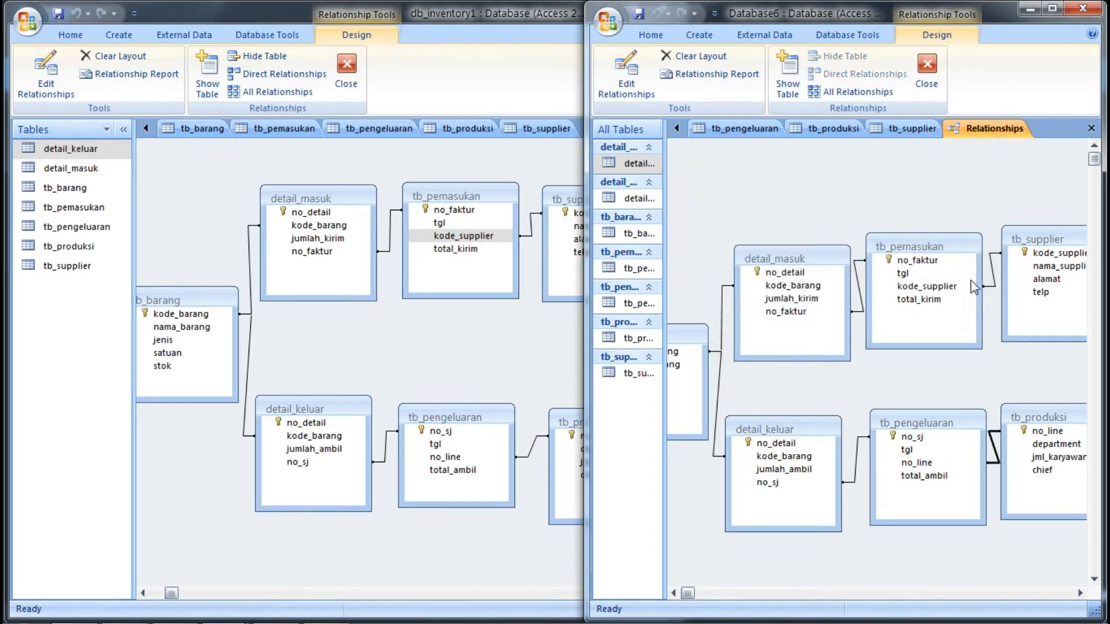
# Step: Compare the linked kode_barang fields of detail_masuk and detail_keluar in the db_inventory1 reference with those in Database6
pyautogui.click(452, 149)
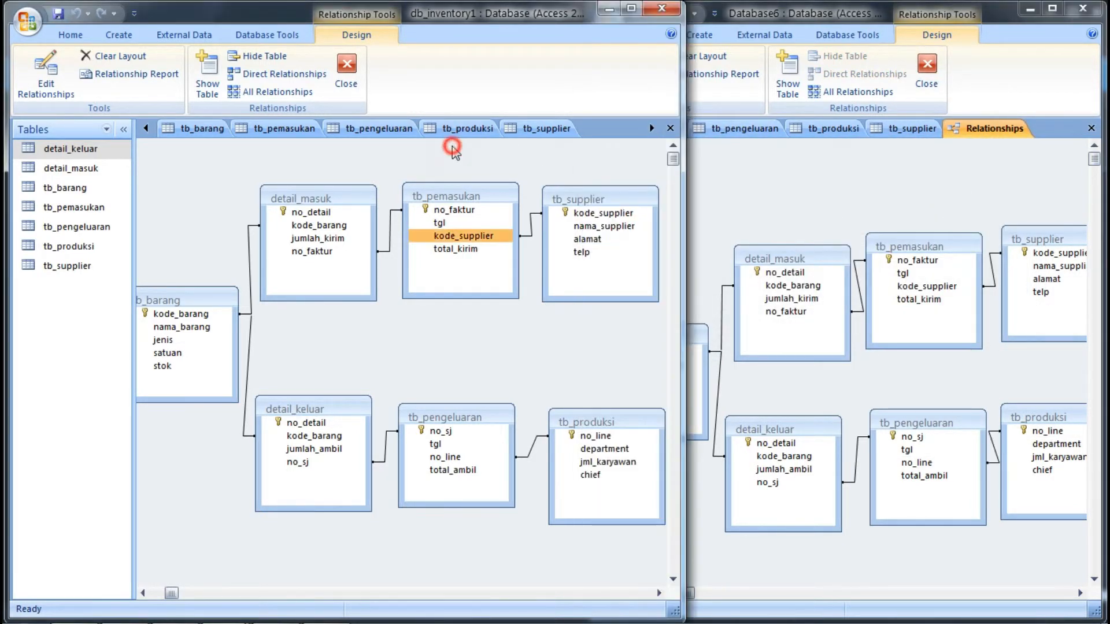
pyautogui.click(809, 206)
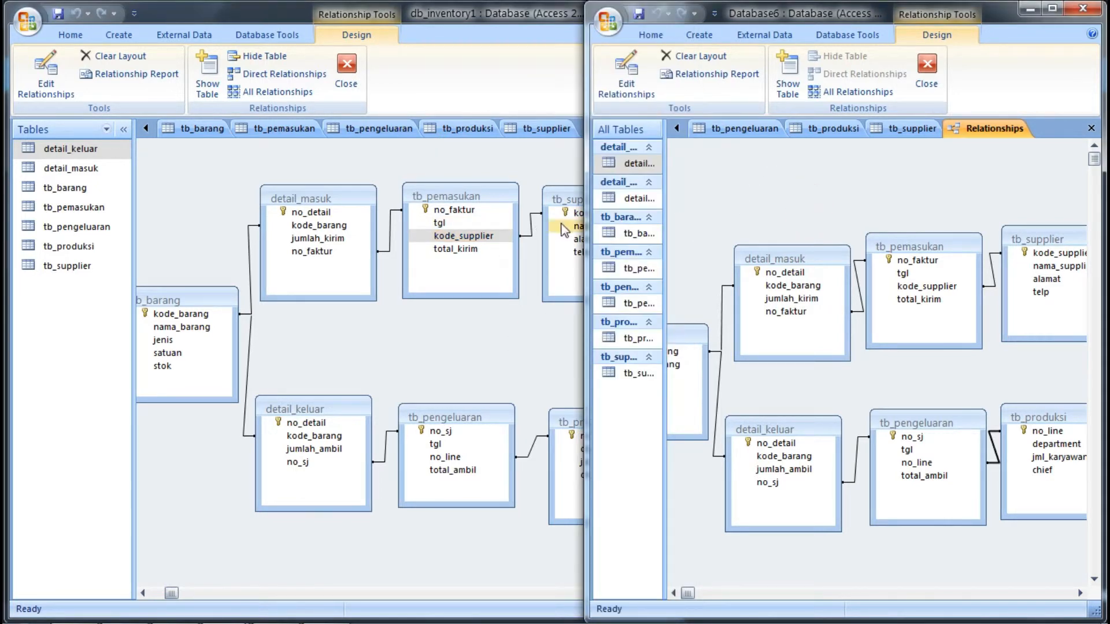
pyautogui.moveTo(526, 12); pyautogui.dragTo(499, 14)
pyautogui.click(760, 228)
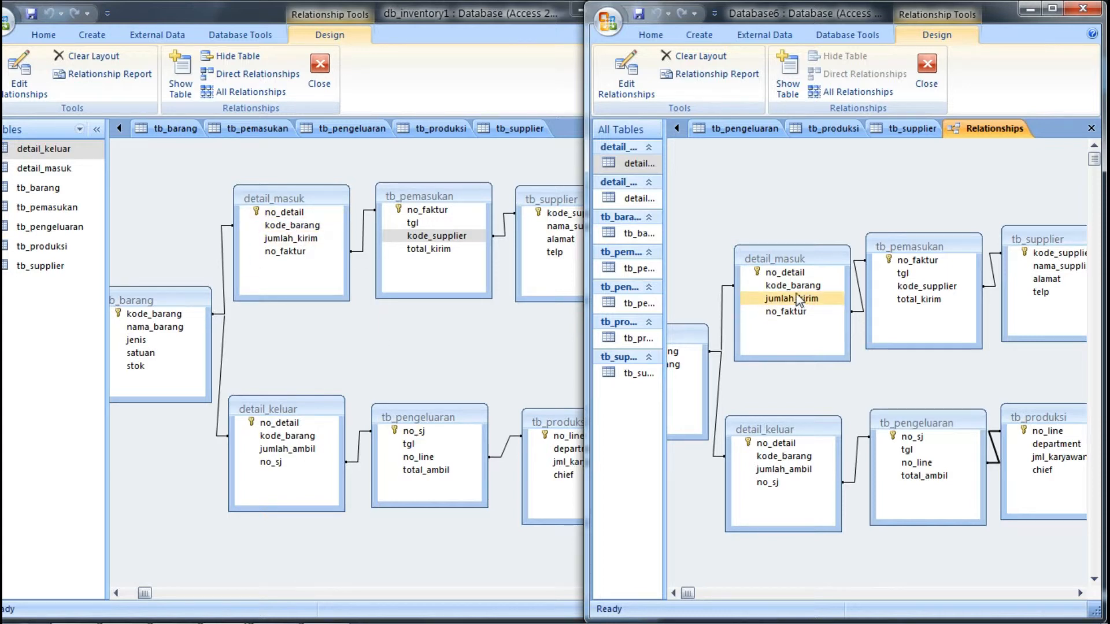
pyautogui.click(313, 212)
pyautogui.click(307, 227)
pyautogui.click(300, 435)
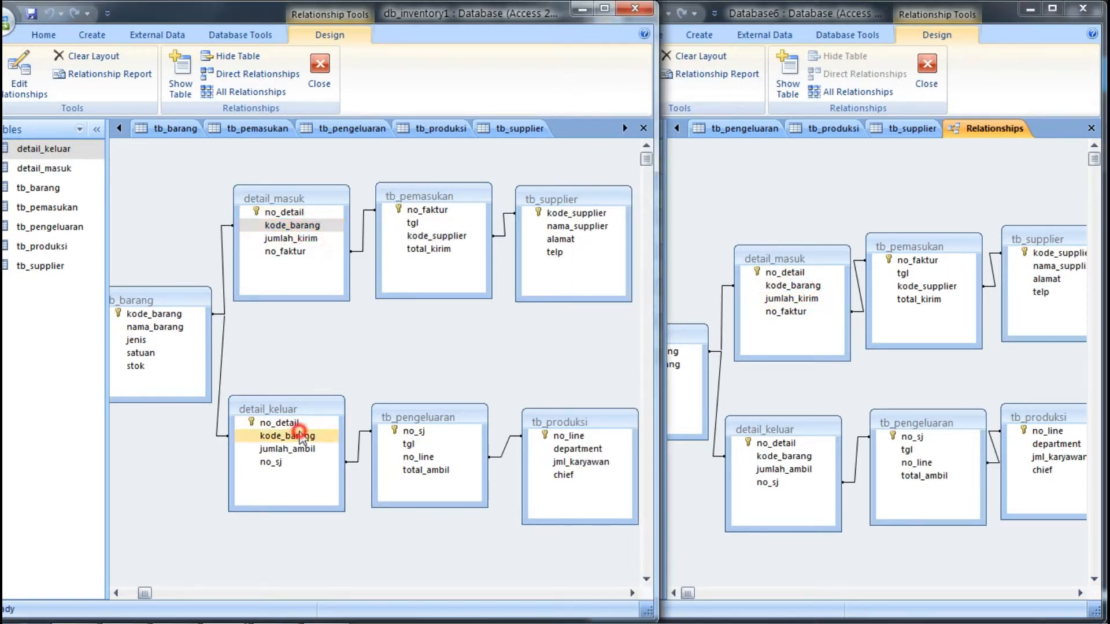
pyautogui.click(795, 457)
# Step: Compare no_faktur in tb_pemasukan and no_sj in tb_pengeluaran between Database6 and the db_inventory1 reference
pyautogui.click(930, 264)
pyautogui.click(427, 210)
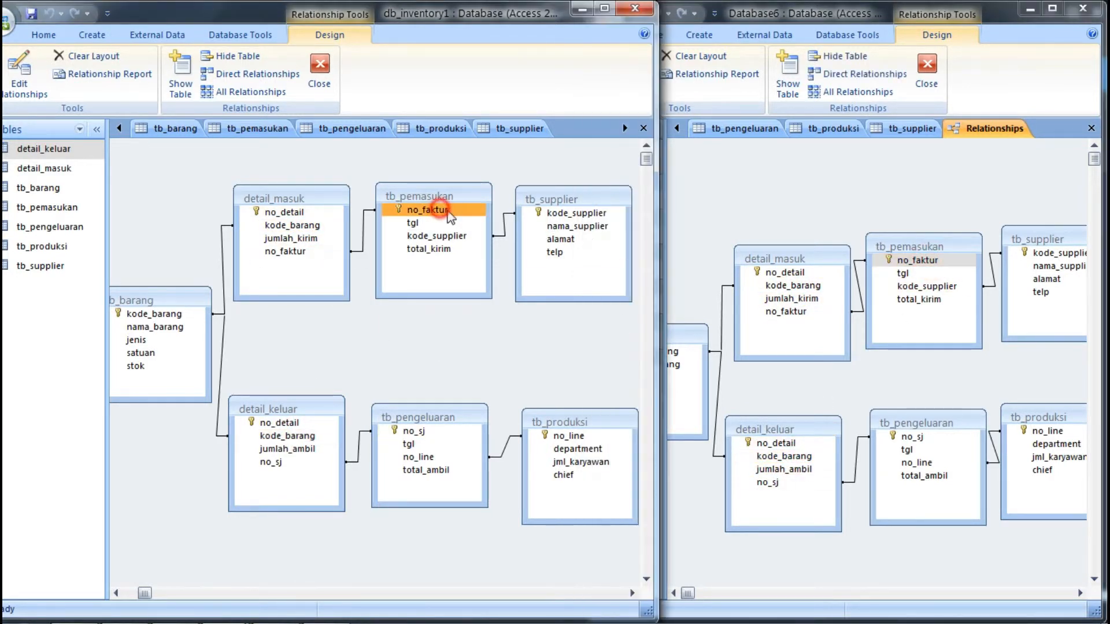
pyautogui.click(924, 440)
pyautogui.click(413, 430)
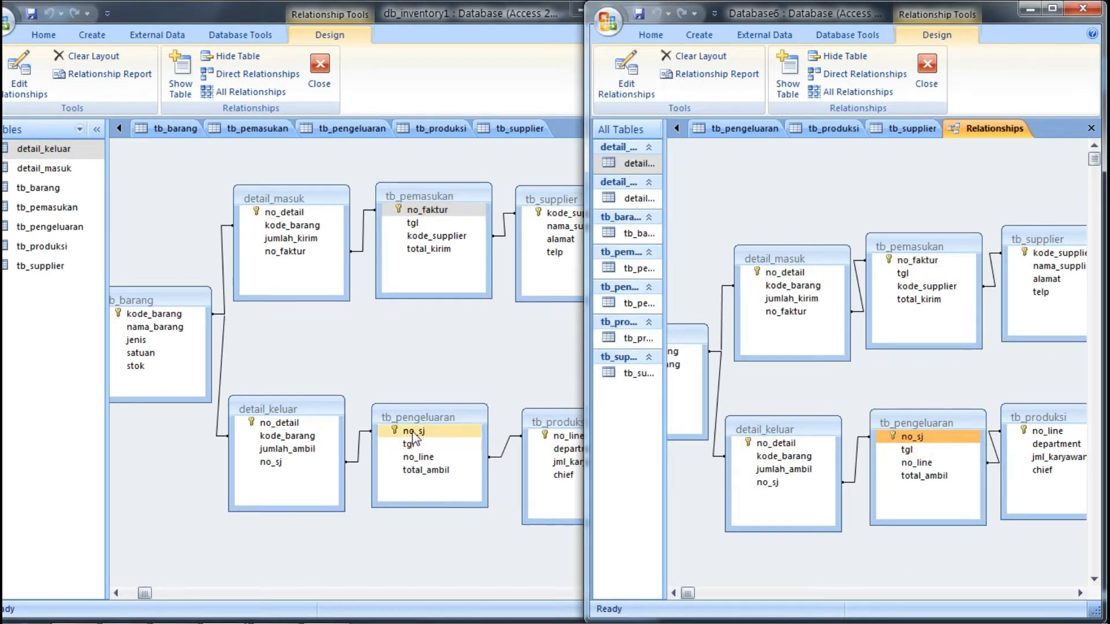
# Step: Check the kode_supplier links against the db_inventory1 reference and review the linked no_line fields of tb_produksi and tb_pengeluaran
pyautogui.click(1060, 254)
pyautogui.click(930, 286)
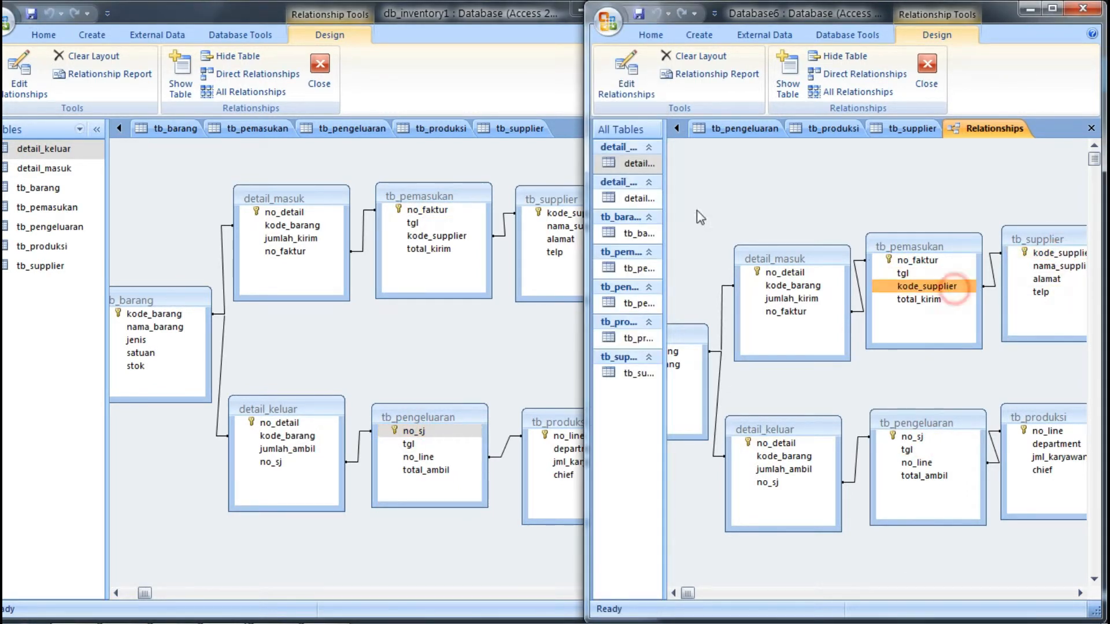
pyautogui.click(564, 213)
pyautogui.click(436, 236)
pyautogui.click(1045, 431)
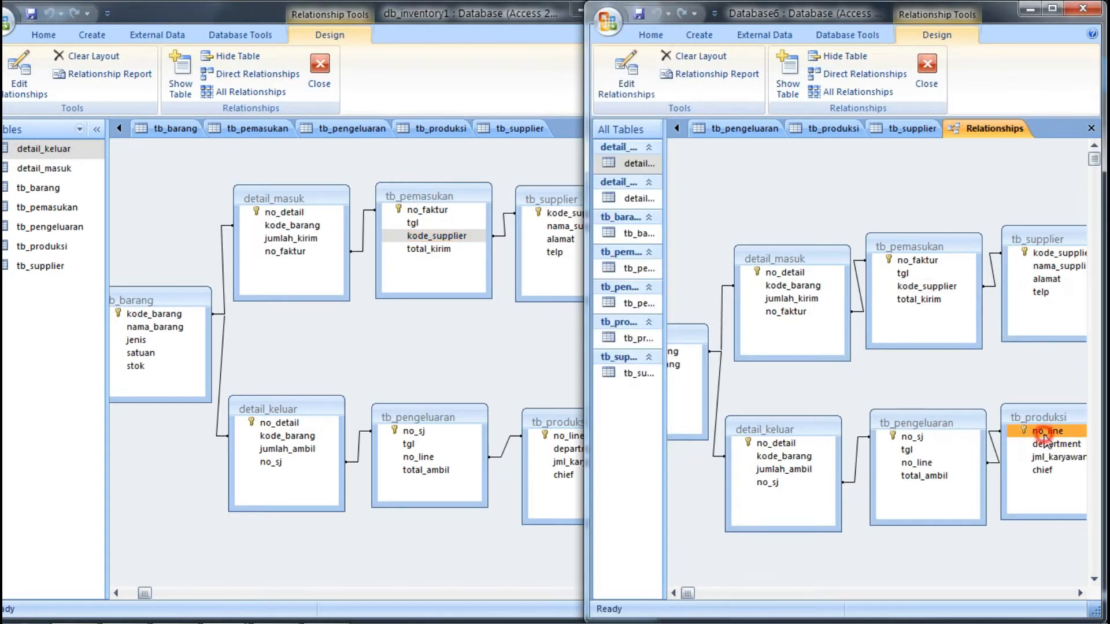
pyautogui.moveTo(1045, 440); pyautogui.dragTo(947, 472)
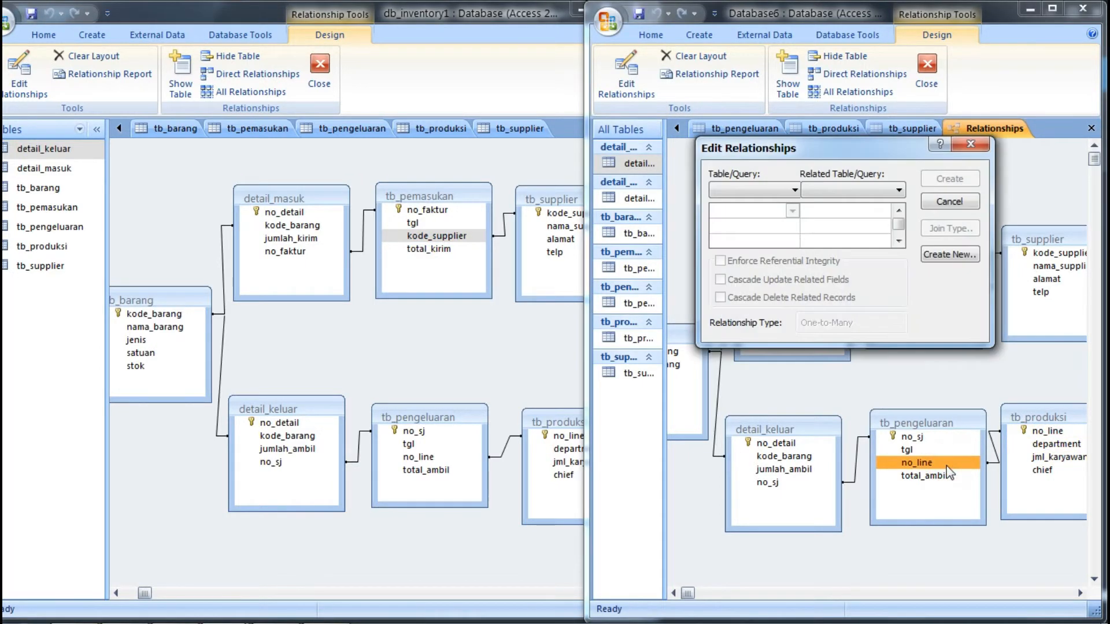
pyautogui.click(972, 145)
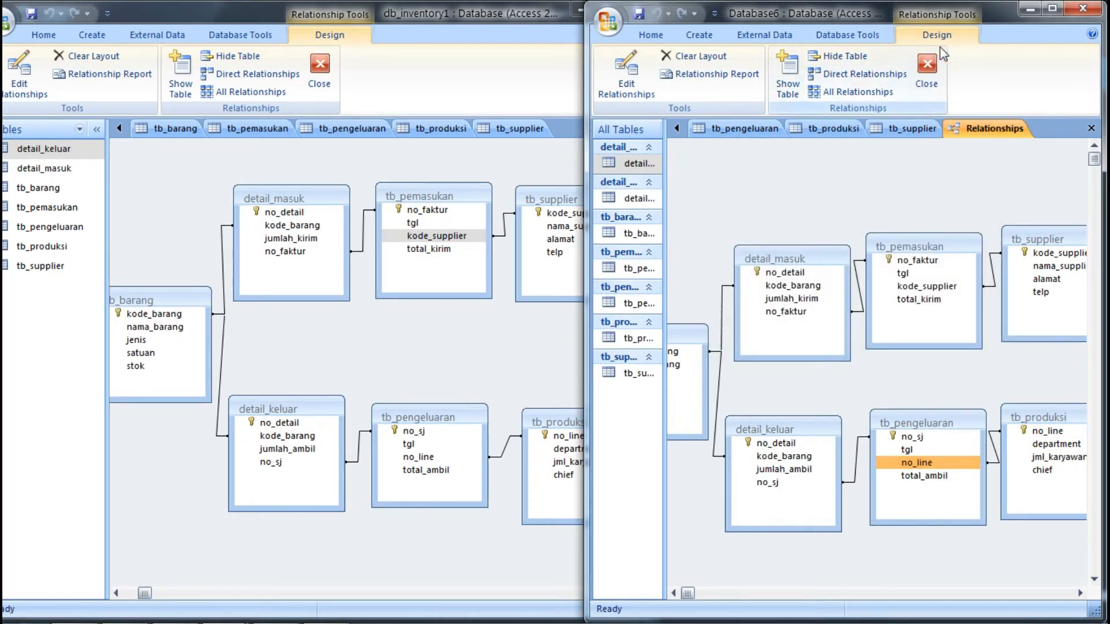
# Step: Maximize the Database6 window, widen its table list to show full names, and minimize the db_inventory1 reference window
pyautogui.click(1050, 11)
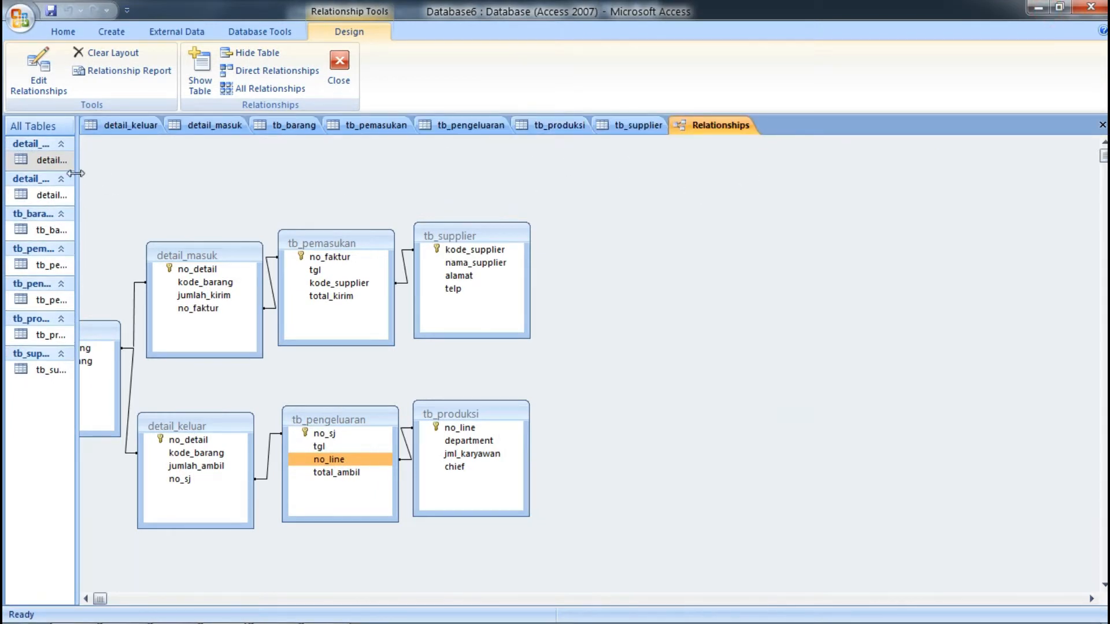
pyautogui.moveTo(75, 173); pyautogui.dragTo(218, 184)
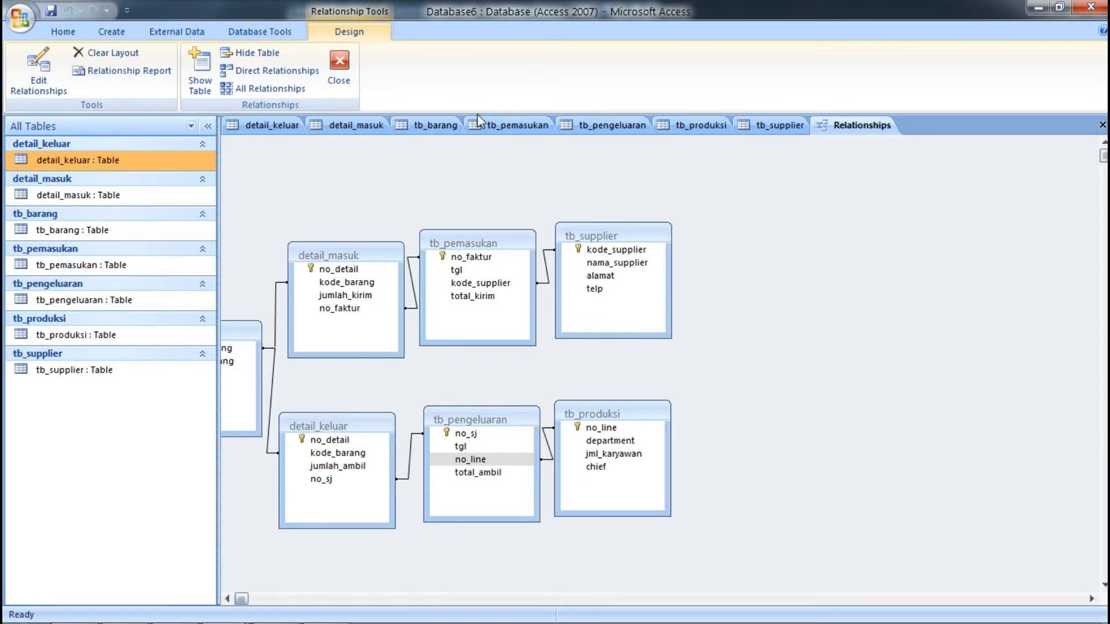
pyautogui.hotkey('alt', 'Tab')
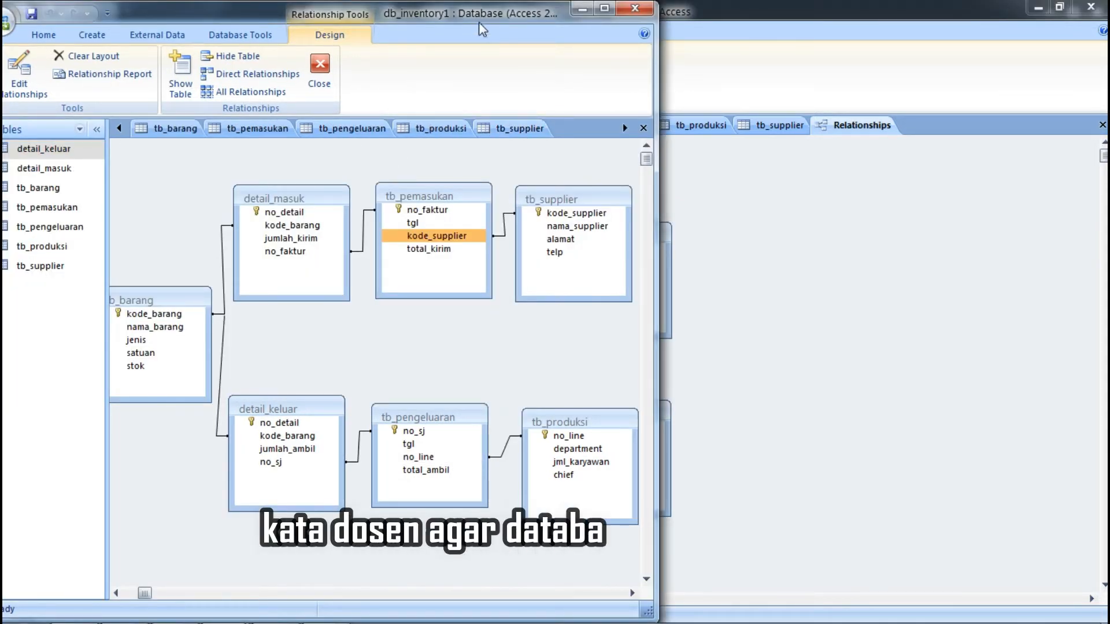
pyautogui.moveTo(488, 17); pyautogui.dragTo(573, 20)
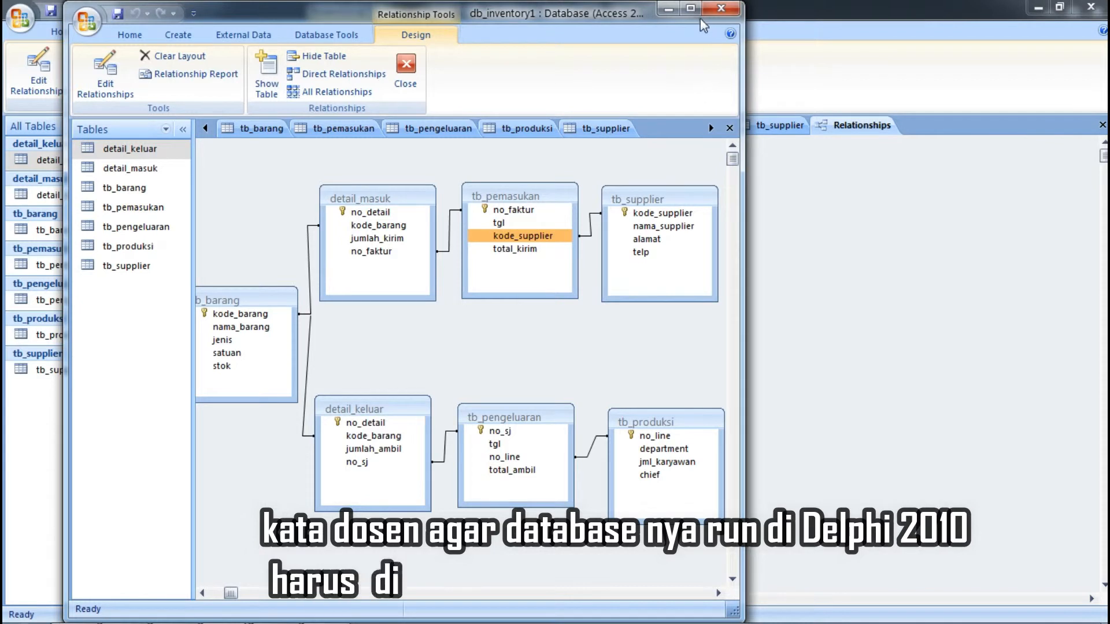
pyautogui.click(668, 10)
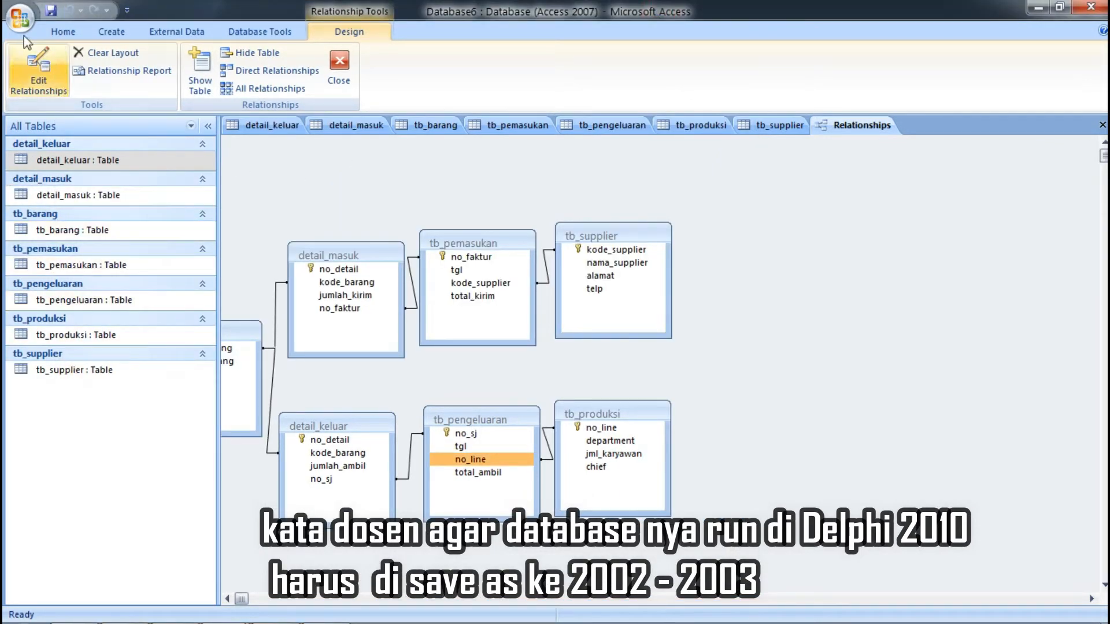
# Step: Save the relationships layout of Database6 and close the relationships view
pyautogui.rightClick(823, 125)
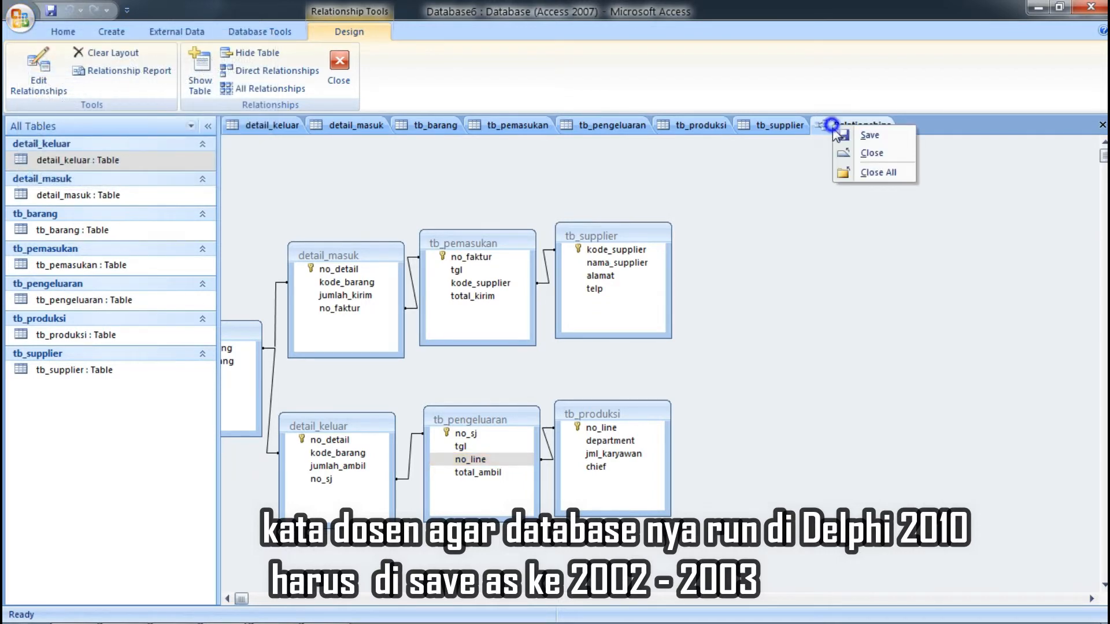
pyautogui.click(841, 137)
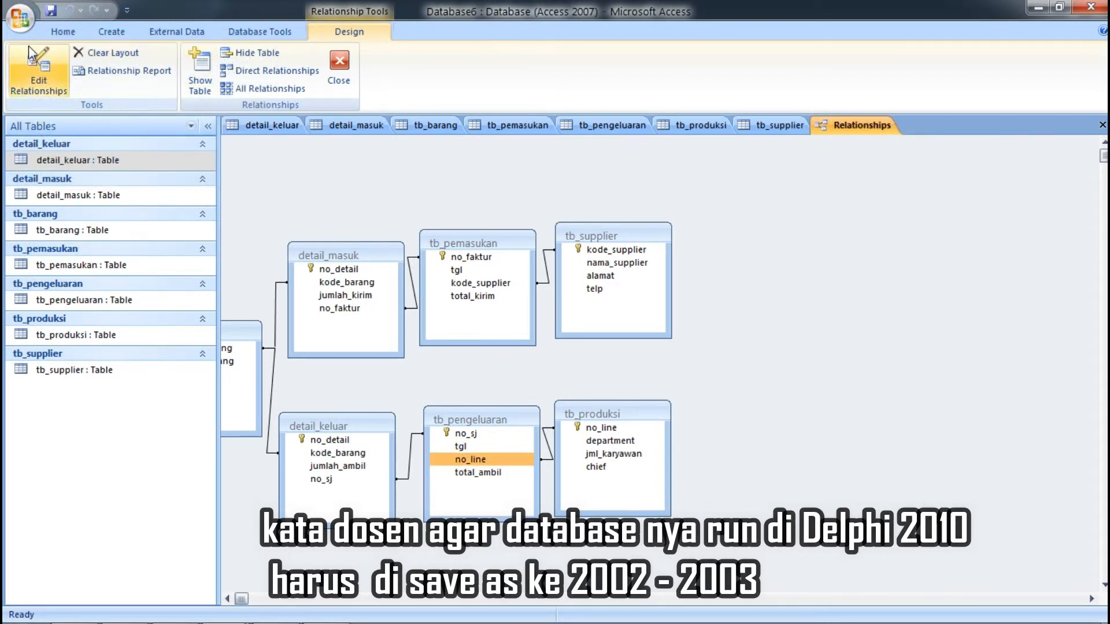
pyautogui.click(346, 78)
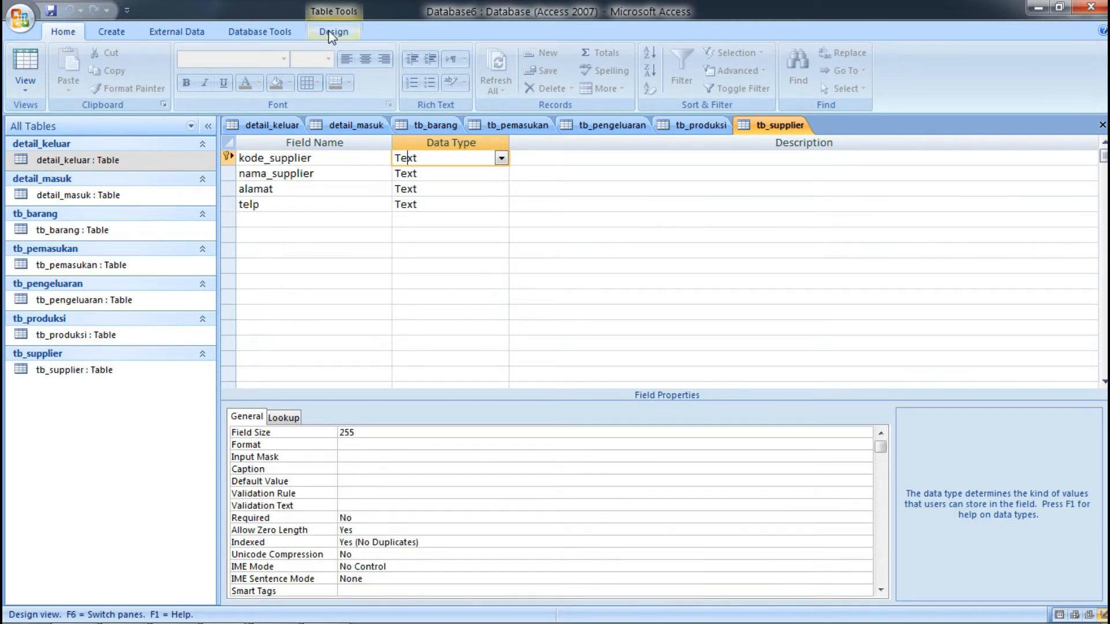
# Step: Reopen the relationships diagram and spread all seven tables farther apart so the links between them are easier to follow
pyautogui.click(272, 33)
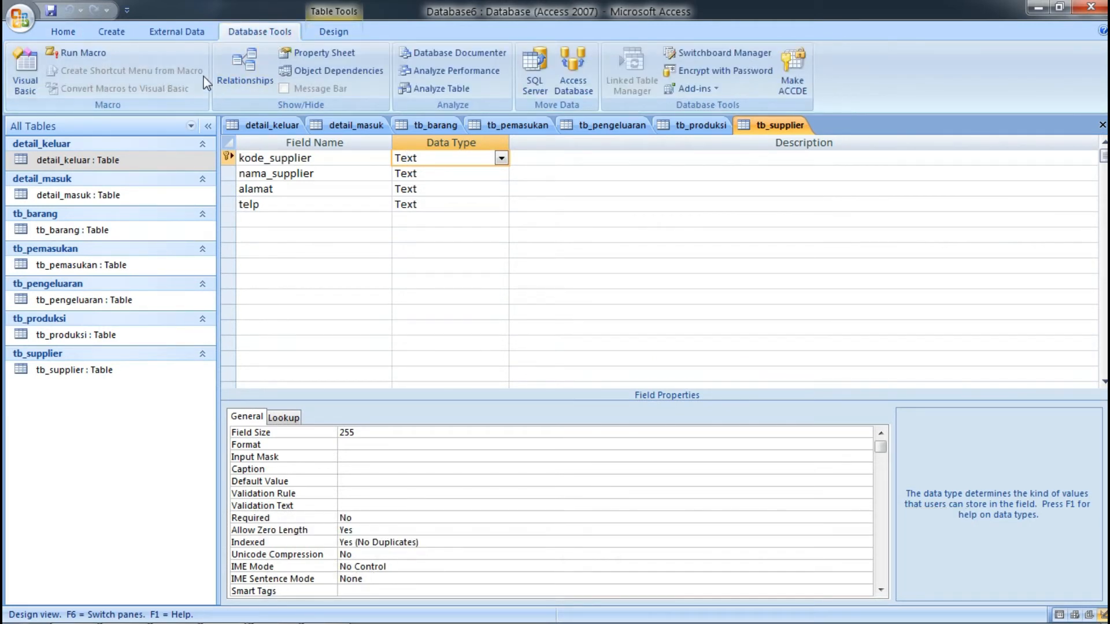
pyautogui.click(237, 70)
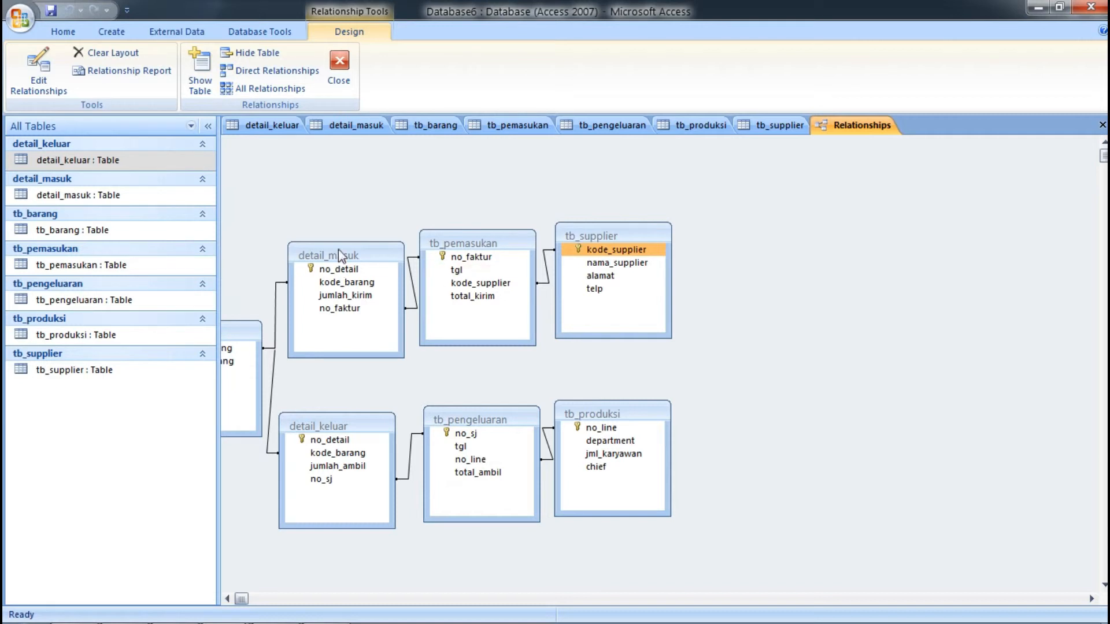
pyautogui.moveTo(631, 234); pyautogui.dragTo(858, 197)
pyautogui.moveTo(631, 409); pyautogui.dragTo(879, 377)
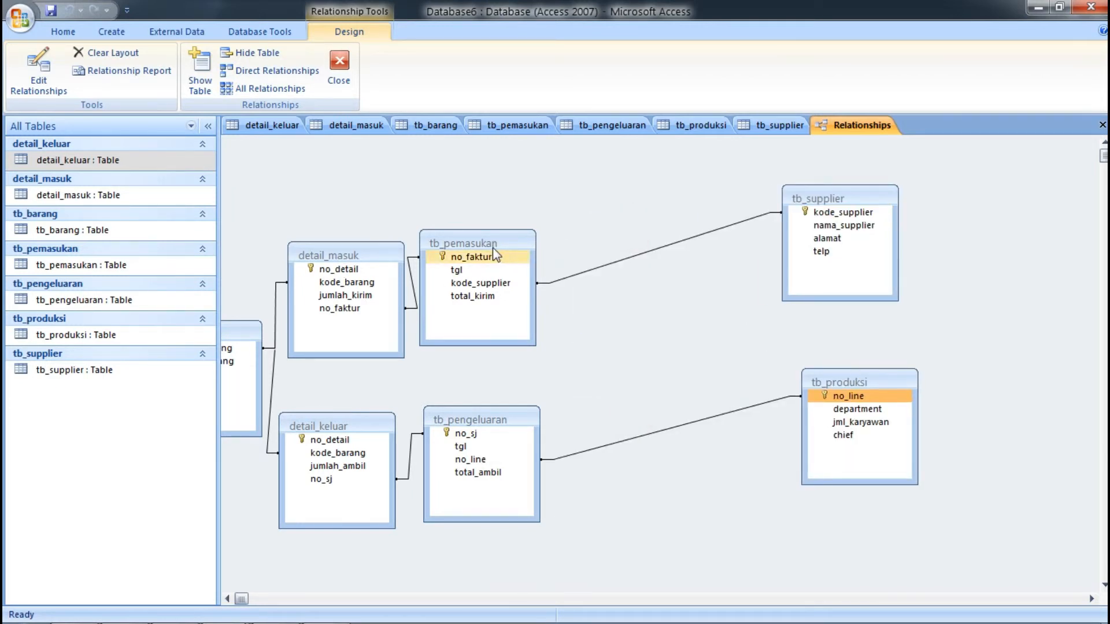
pyautogui.moveTo(492, 239); pyautogui.dragTo(687, 199)
pyautogui.moveTo(492, 415); pyautogui.dragTo(704, 403)
pyautogui.moveTo(297, 421); pyautogui.dragTo(490, 403)
pyautogui.moveTo(350, 250); pyautogui.dragTo(504, 195)
pyautogui.moveTo(257, 326); pyautogui.dragTo(367, 337)
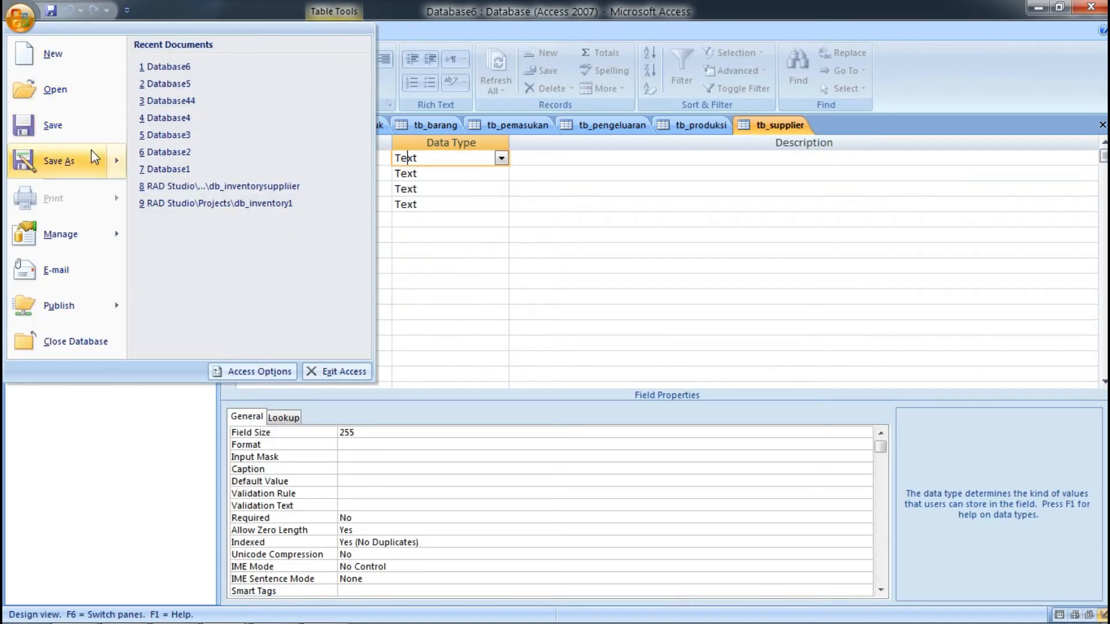
# Step: Start saving a copy in Access 2002-2003 format, letting all open objects close, and enter database as the file name
pyautogui.moveTo(112, 161)
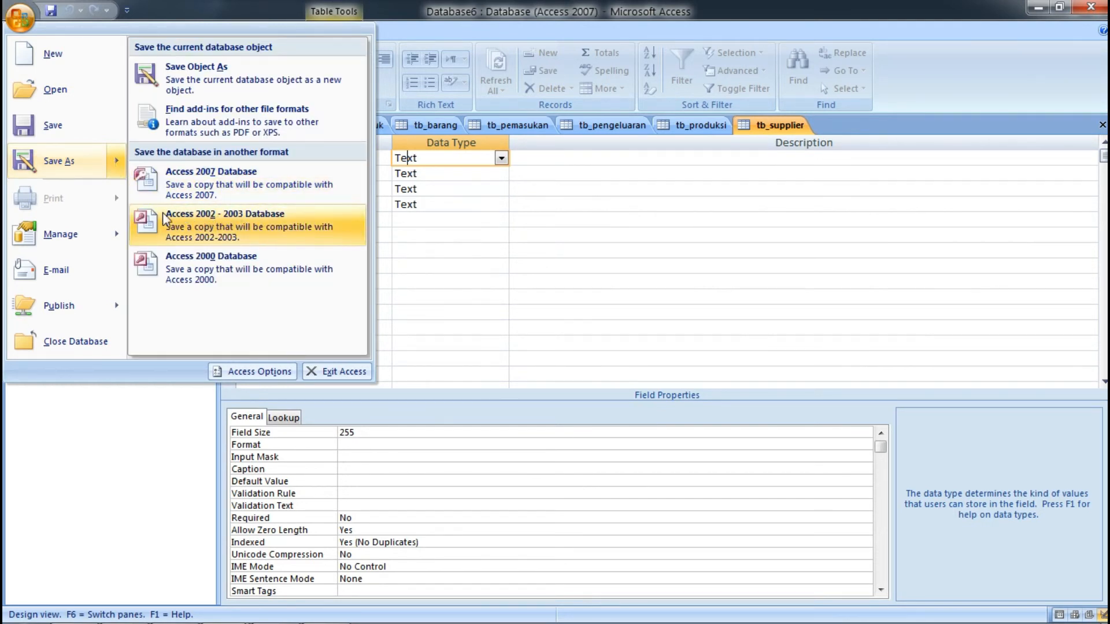
pyautogui.click(243, 225)
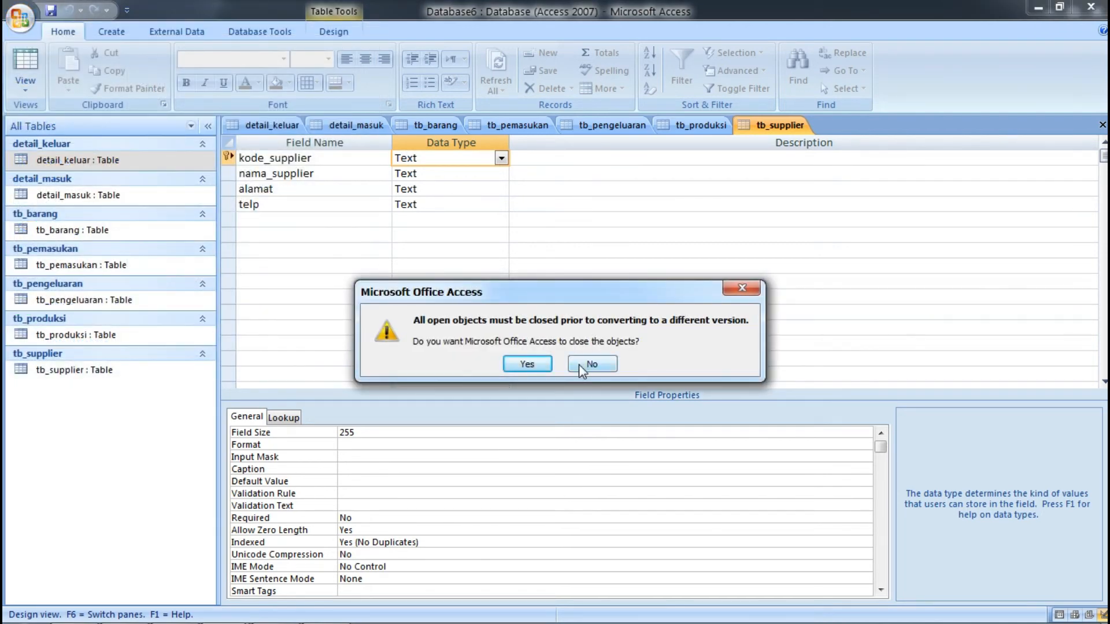
pyautogui.click(526, 363)
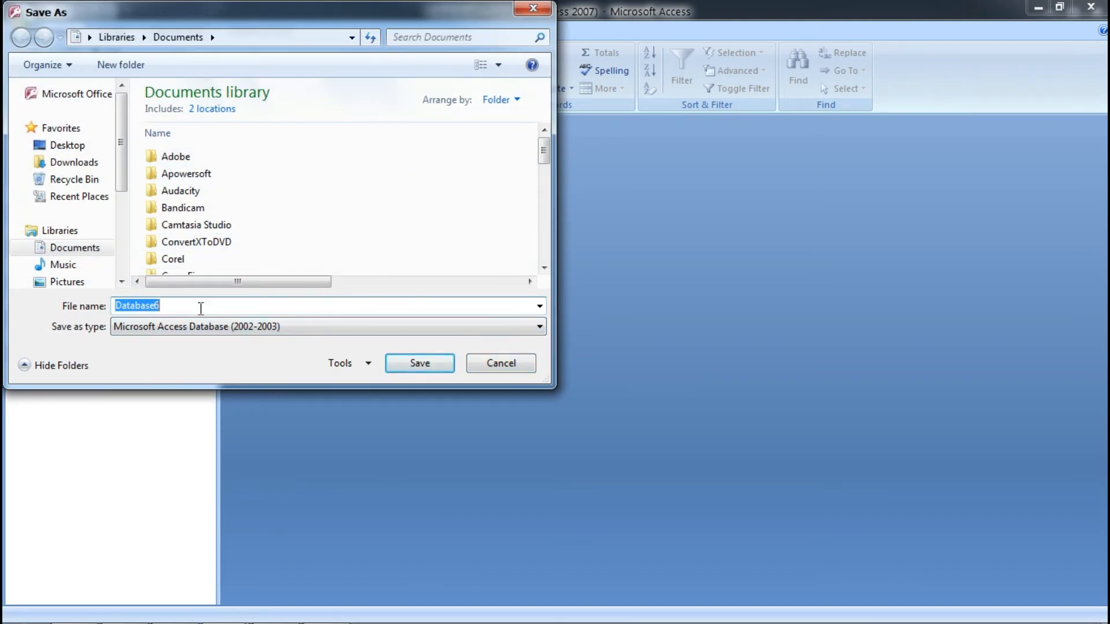
pyautogui.write('database')
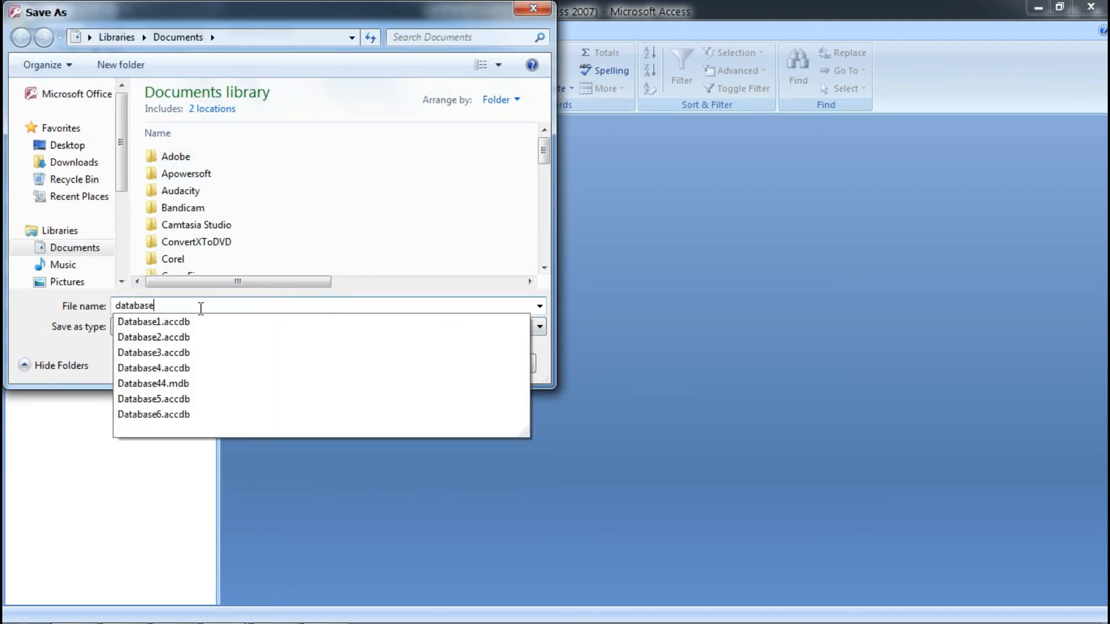
pyautogui.write('arisuhendi')
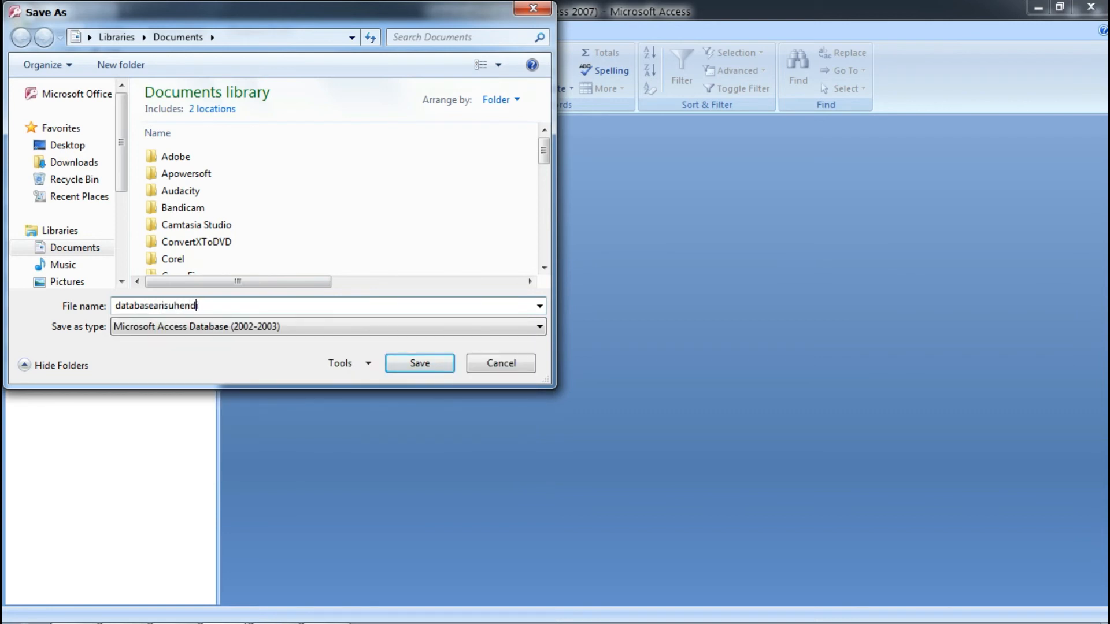
pyautogui.write('_')
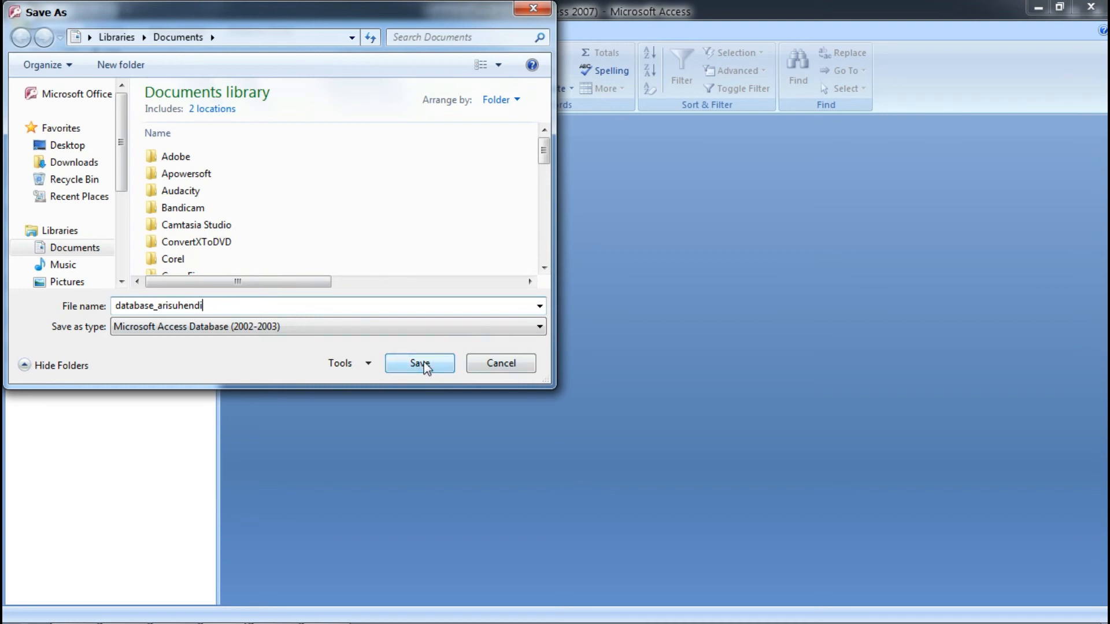
pyautogui.press('BackSpace')
pyautogui.press('BackSpace')
pyautogui.press('BackSpace')
pyautogui.press('BackSpace')
pyautogui.press('BackSpace')
pyautogui.press('BackSpace')
pyautogui.press('BackSpace')
pyautogui.press('BackSpace')
pyautogui.press('BackSpace')
# Step: Change the file name to databasedelphi and save the Access 2002-2003 copy in the Documents library
pyautogui.write('de')
pyautogui.press('BackSpace')
pyautogui.press('BackSpace')
pyautogui.press('BackSpace')
pyautogui.write('delh')
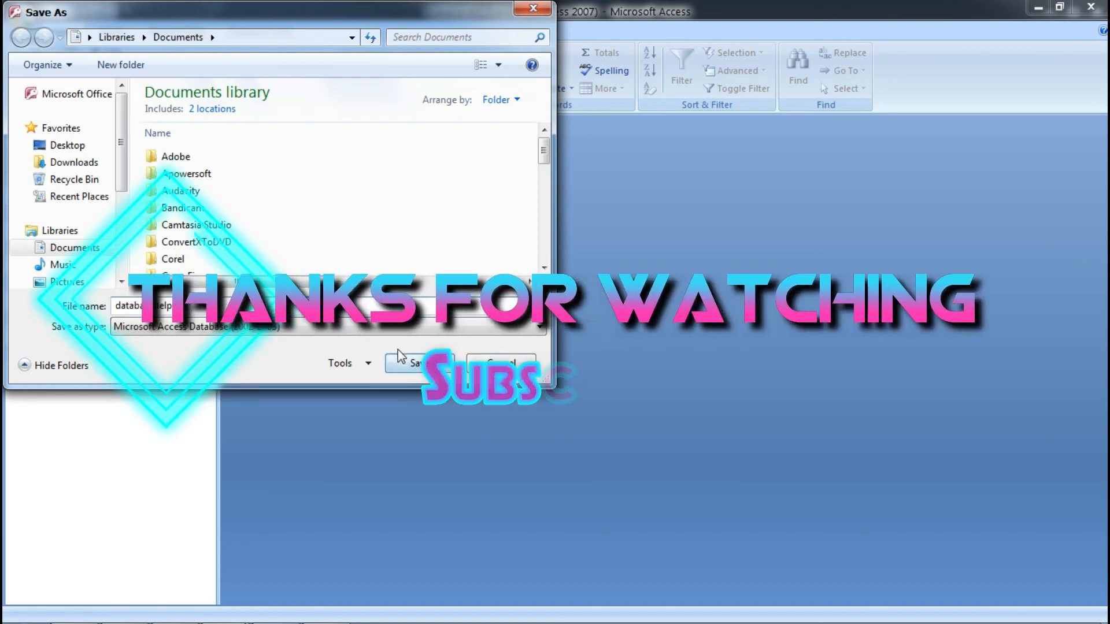
pyautogui.click(412, 360)
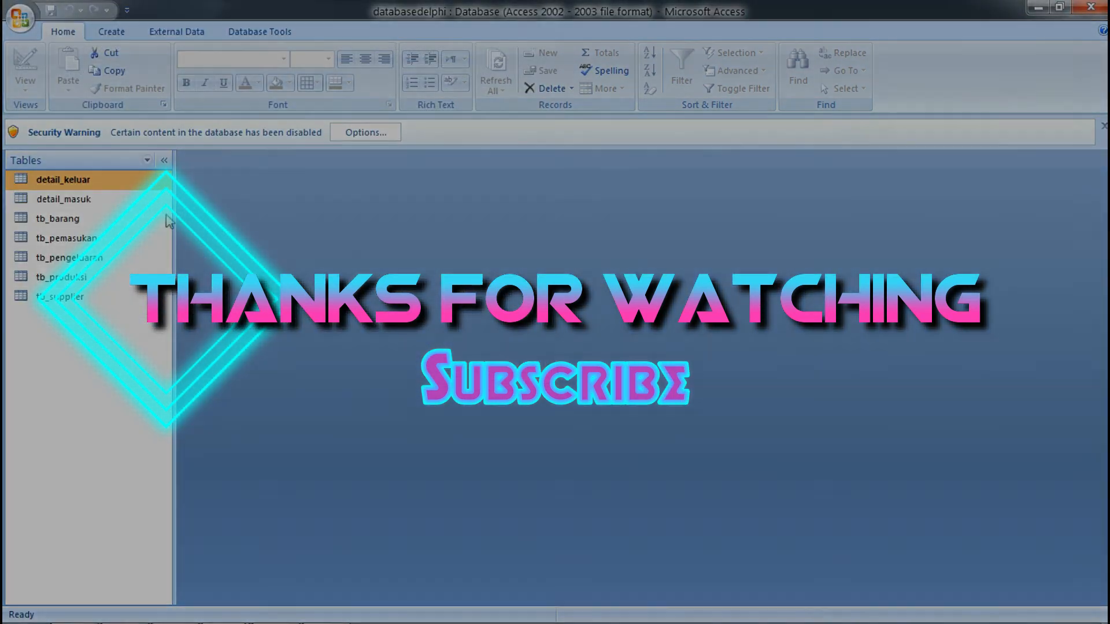